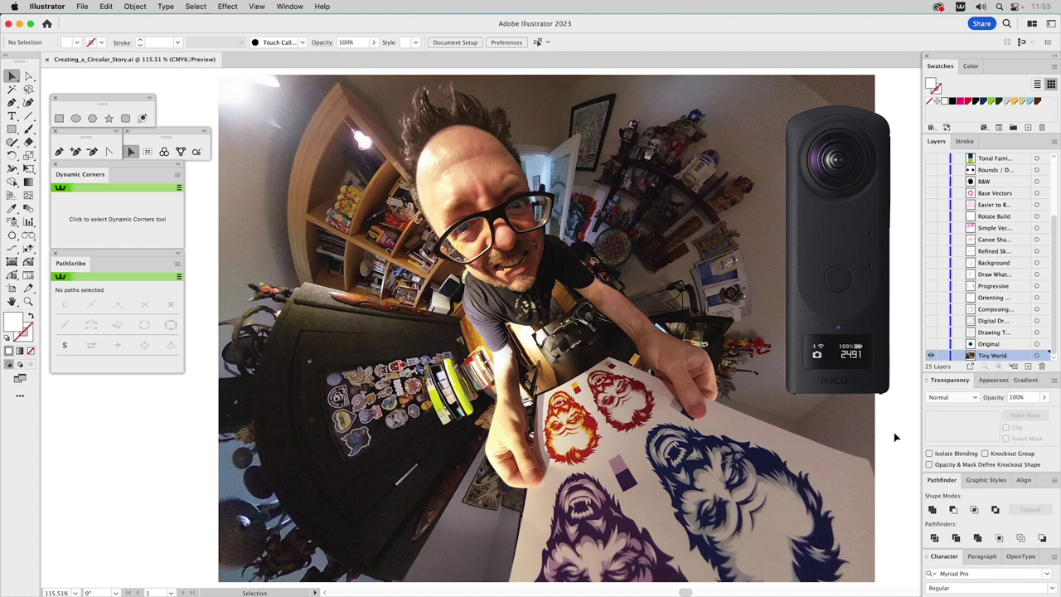
Step: Show the Original circular artwork, hide the Tiny World photo, and make Original the active layer
click(931, 343)
click(931, 355)
click(987, 345)
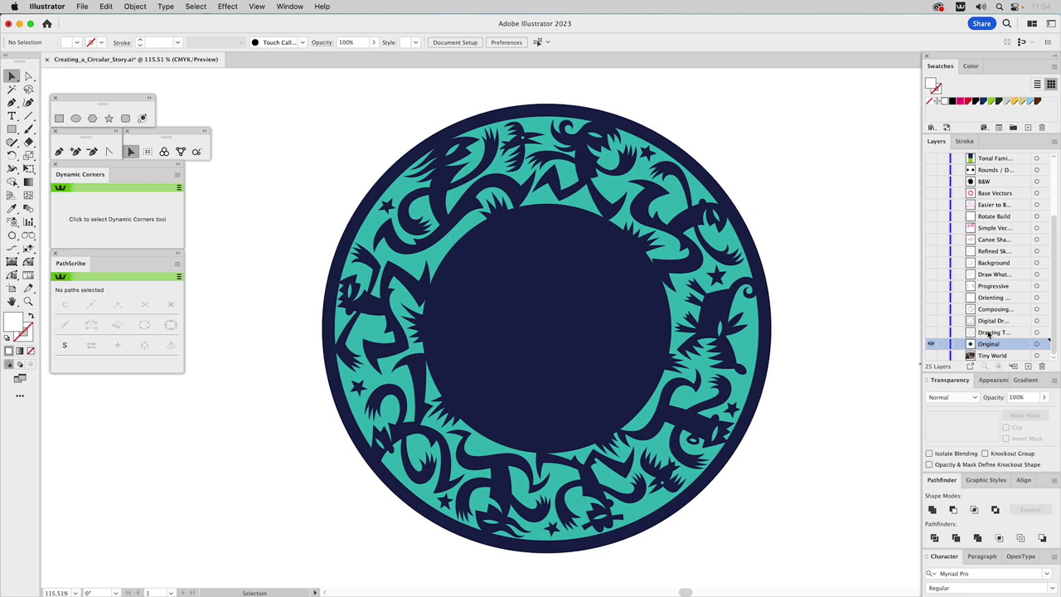
Step: Select and show the eight-section Drawing Template ring, then reveal the Digital Drawing iPad sketches layer
click(988, 333)
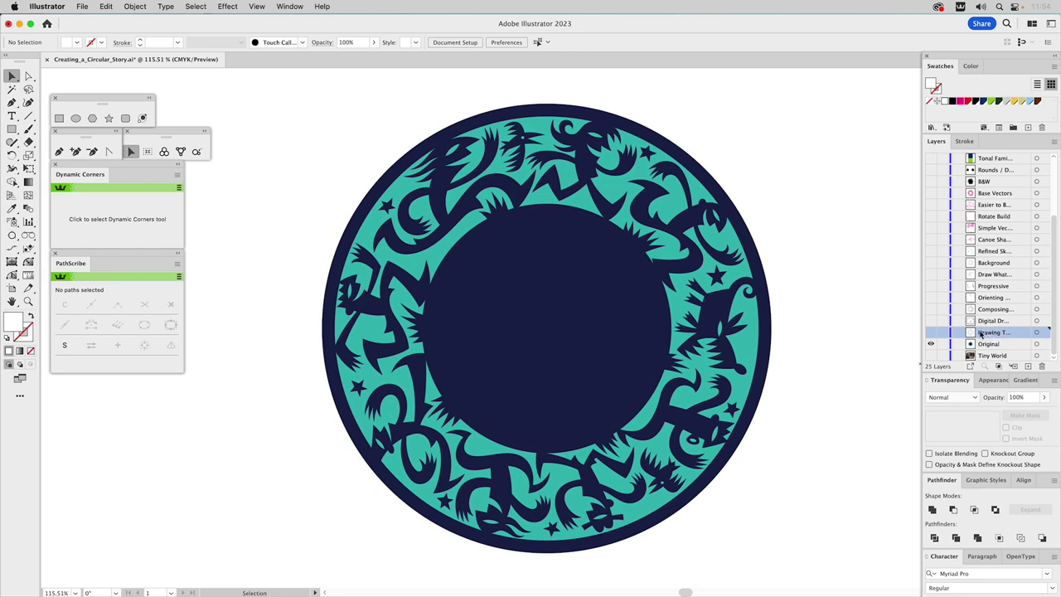
click(931, 333)
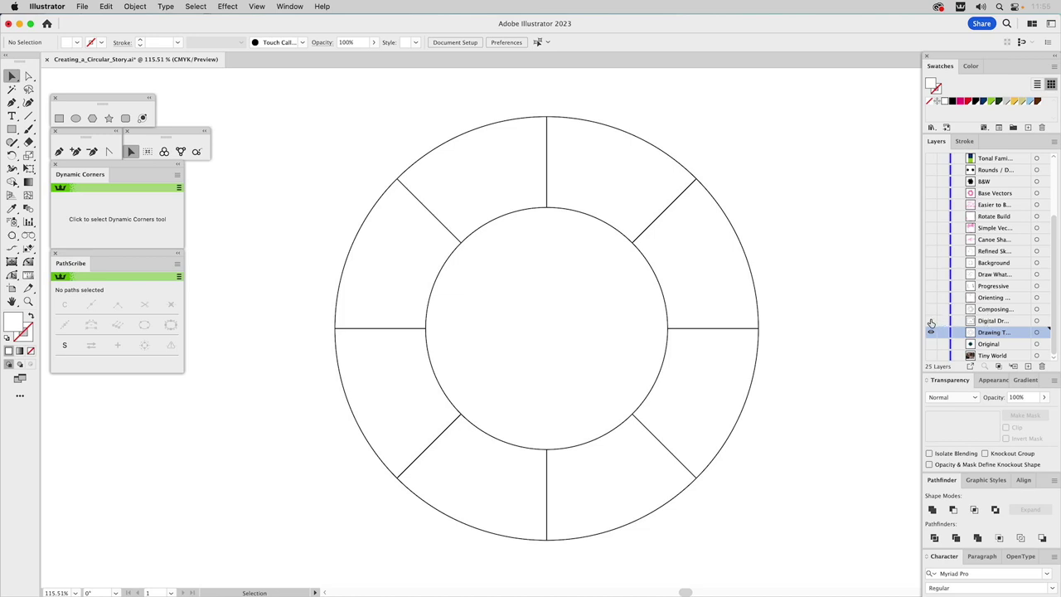
click(931, 322)
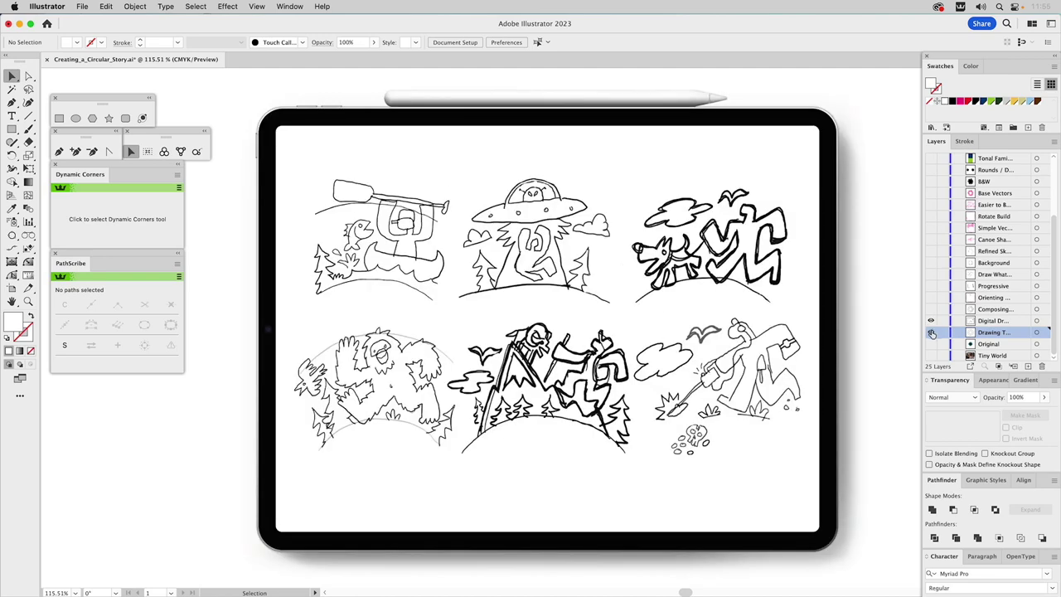
Step: Select the Digital Drawing layer and turn on the Composing layer showing sketches around the ring
click(989, 321)
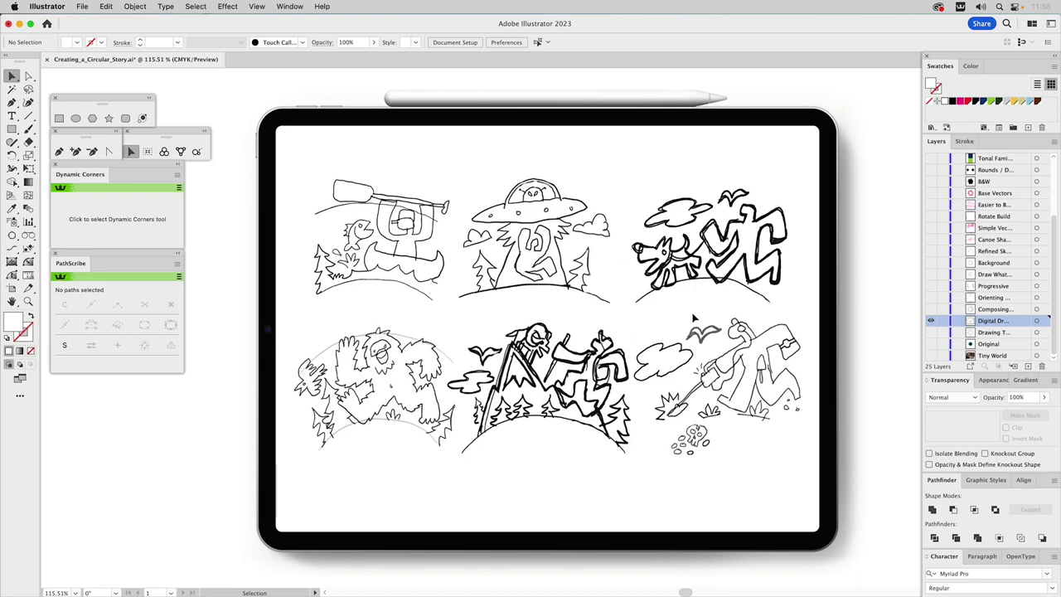
alt+click(931, 310)
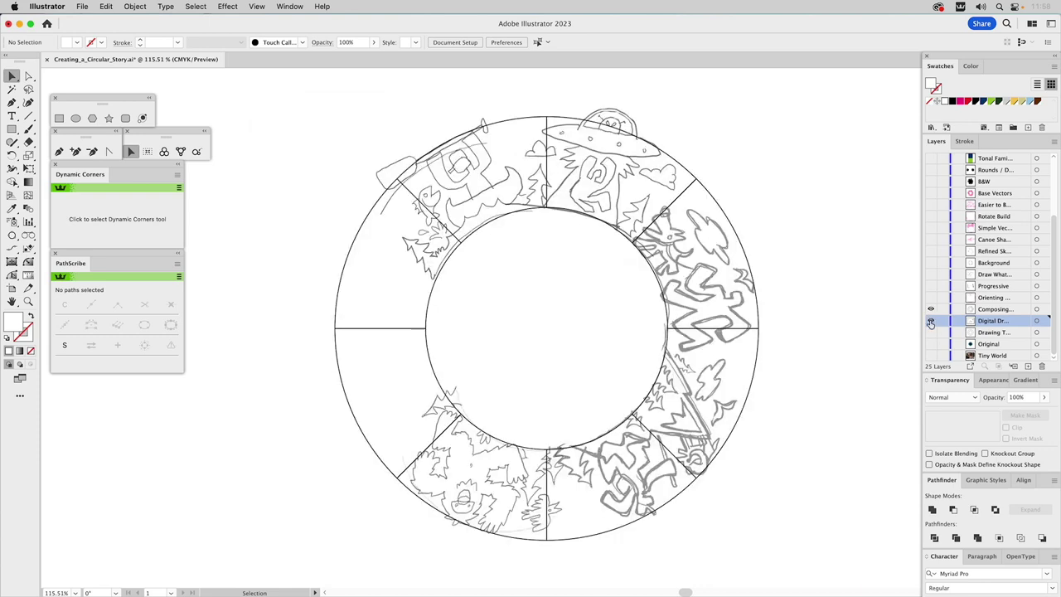
click(989, 308)
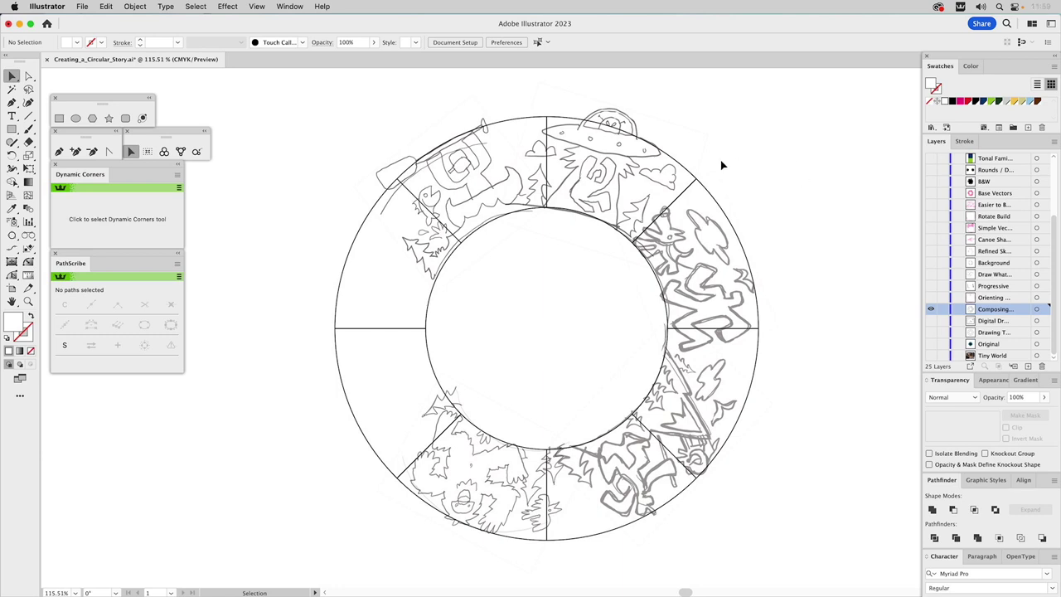
click(477, 178)
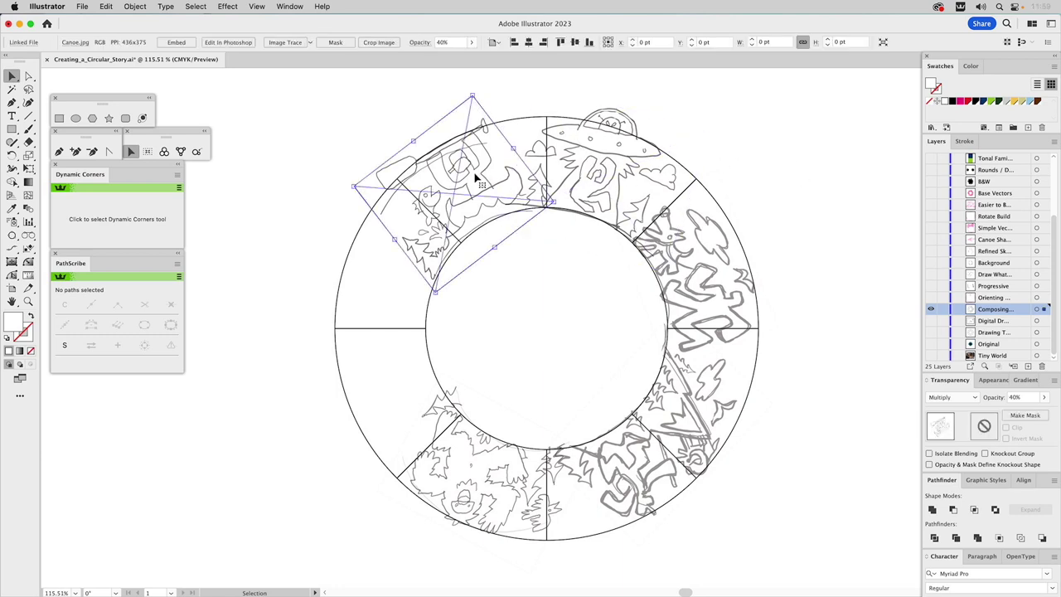
click(600, 168)
click(703, 249)
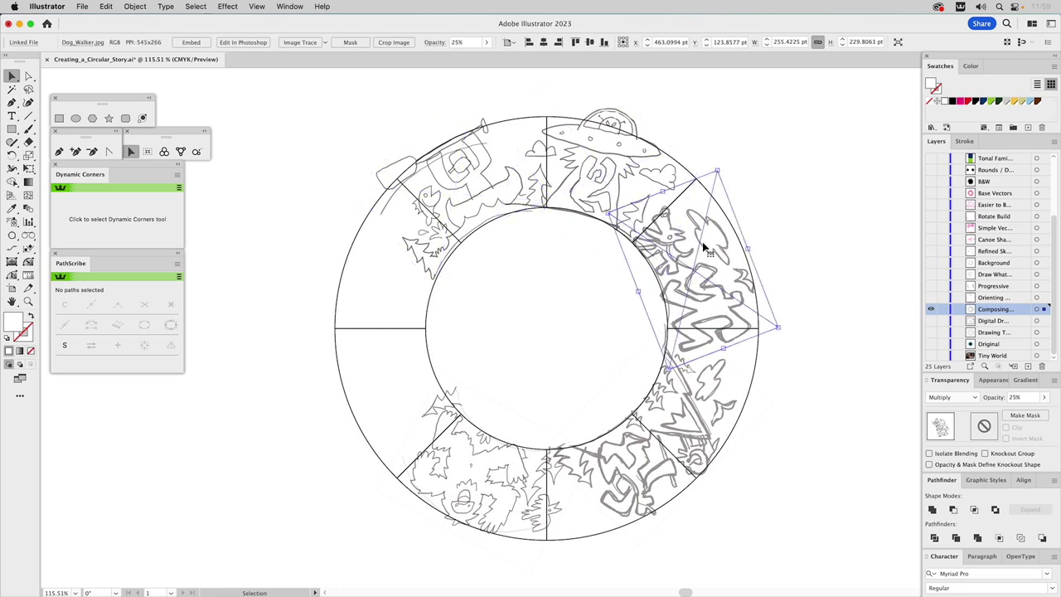
click(718, 407)
click(510, 472)
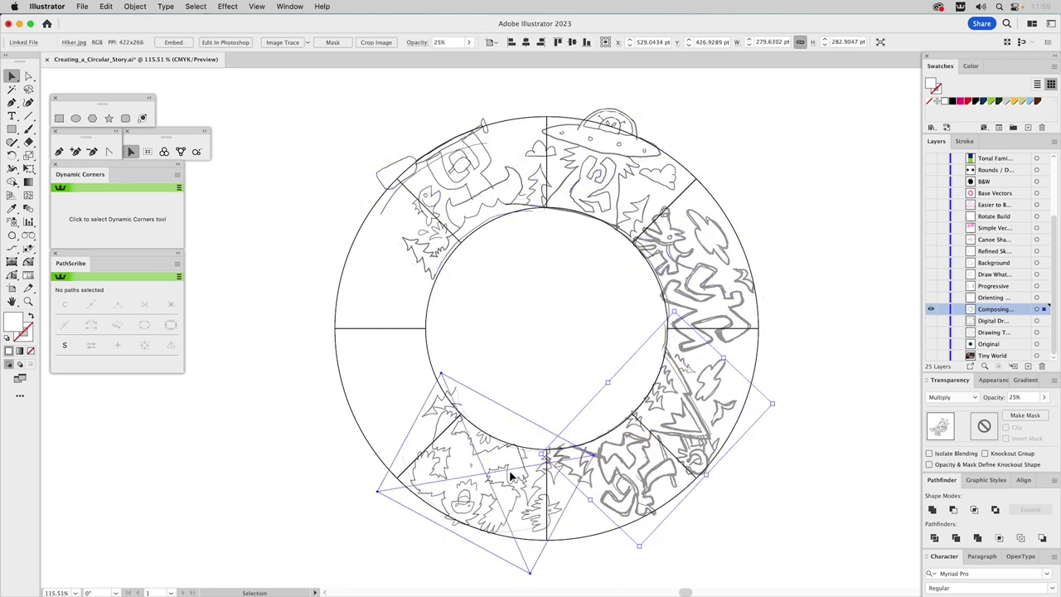
click(811, 247)
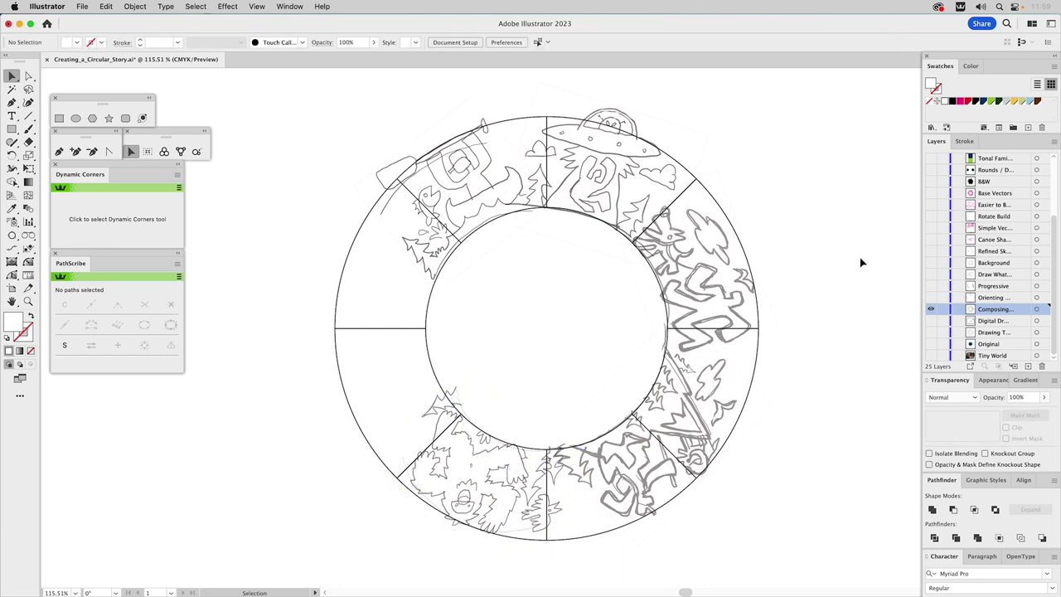
Step: Show the Orienting layer and set the new hiker sketch's blend mode to Multiply
click(931, 298)
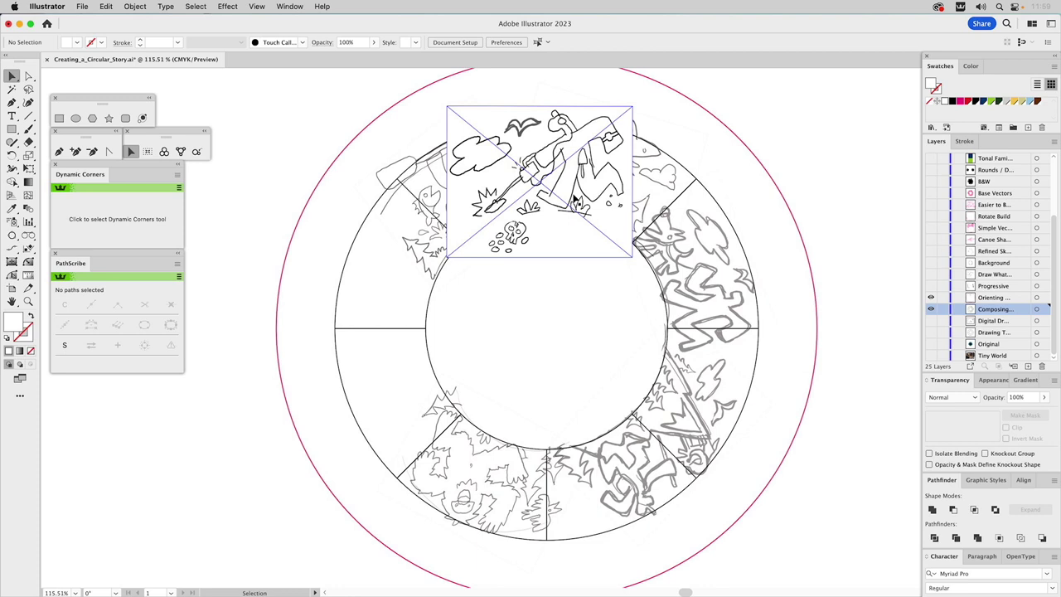
click(574, 199)
click(960, 399)
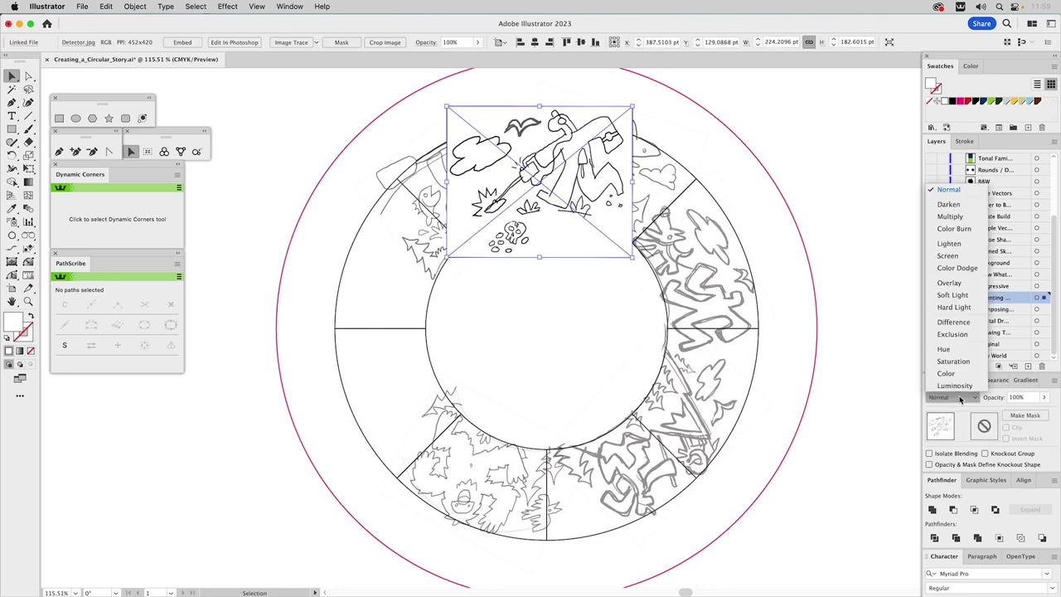
click(958, 217)
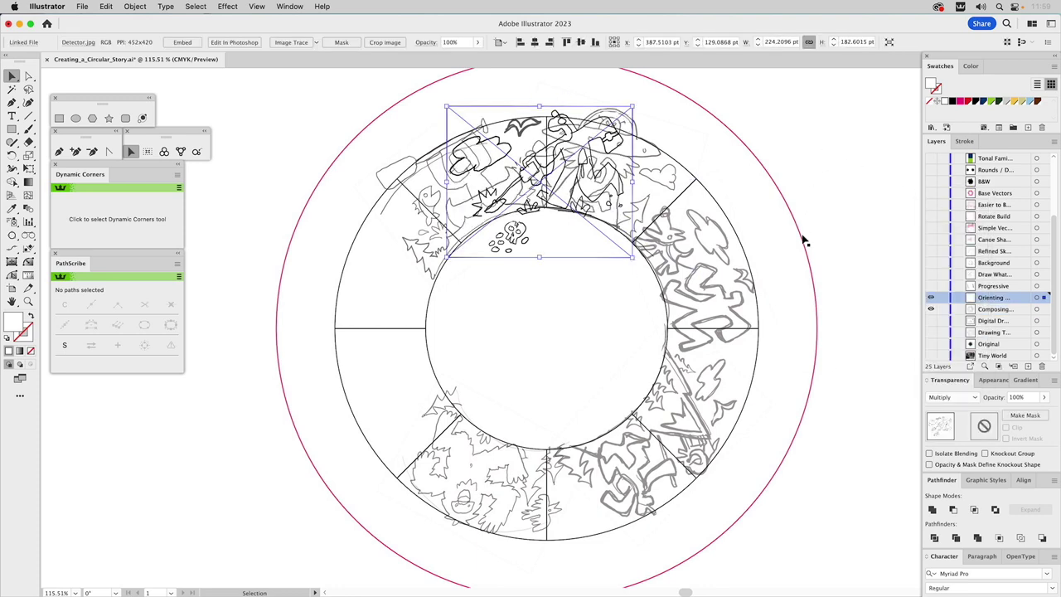
Step: Rotate the sketch about 90° into the ring's left section, then delete the outer magenta circle
shift+click(815, 281)
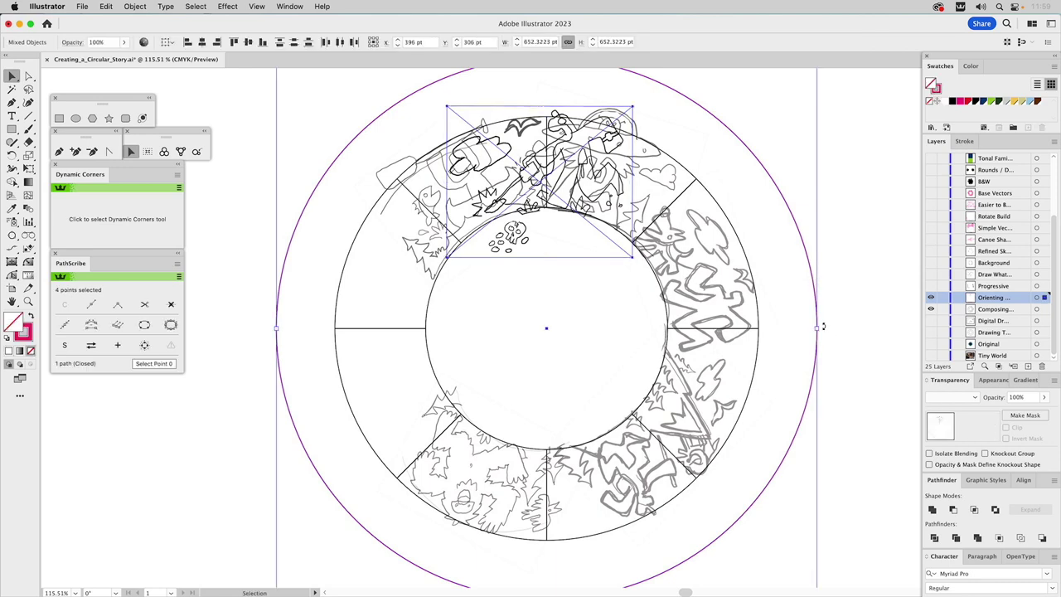
drag(828, 328, 544, 132)
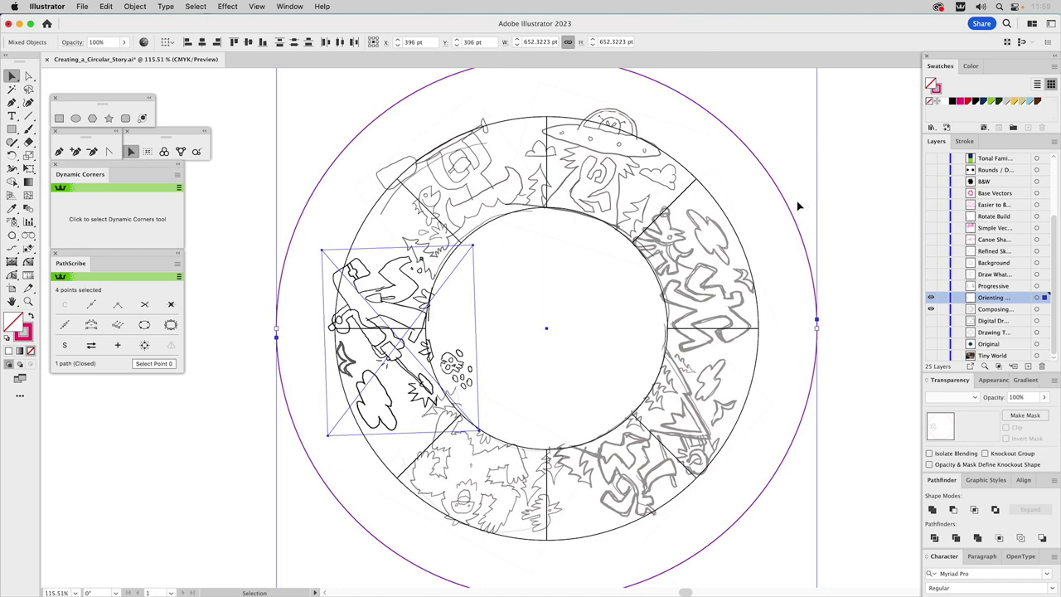
click(865, 230)
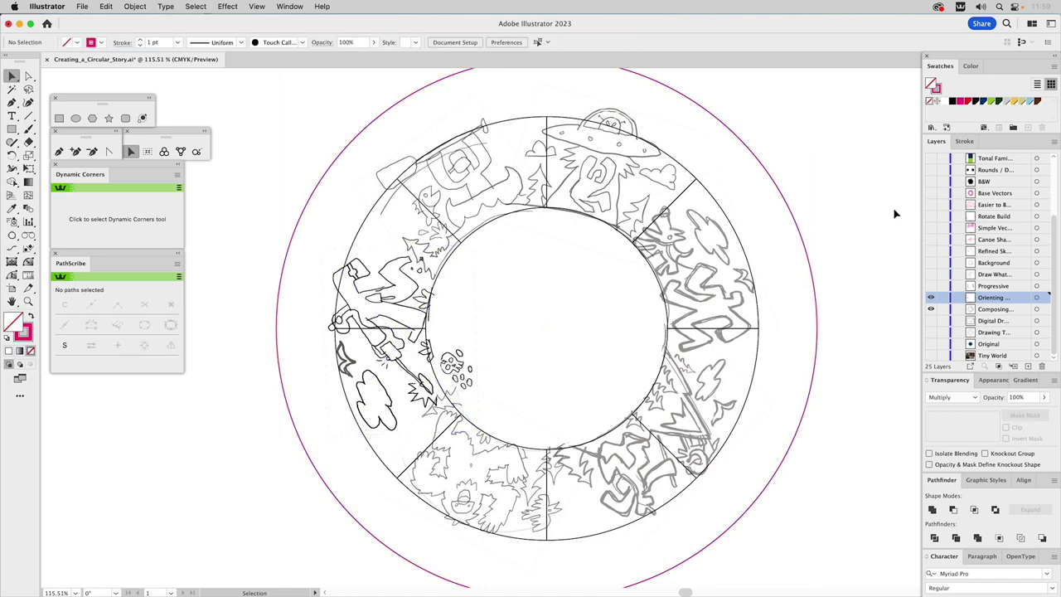
click(803, 241)
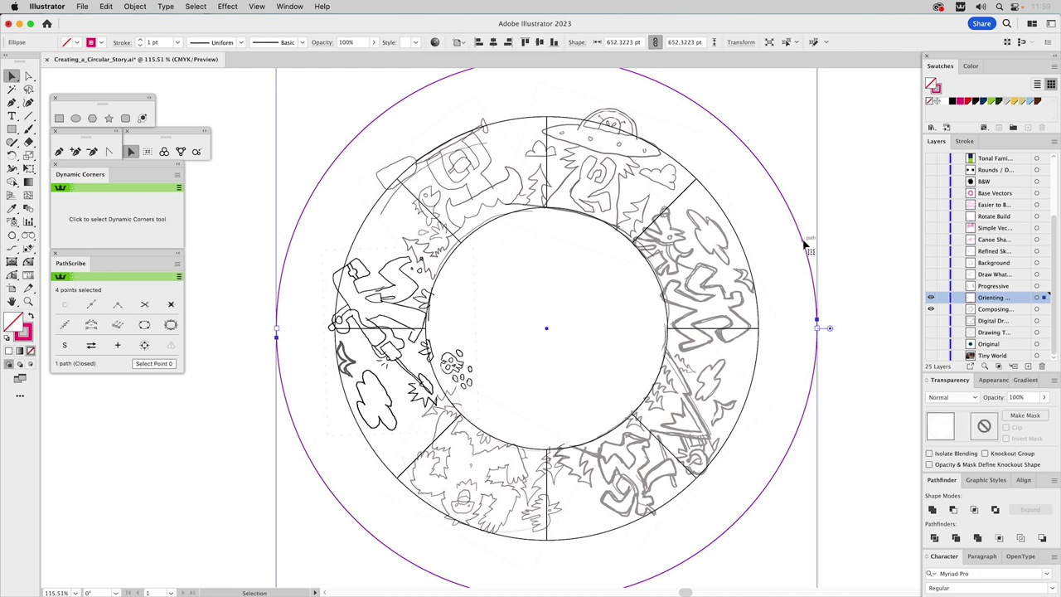
key(Delete)
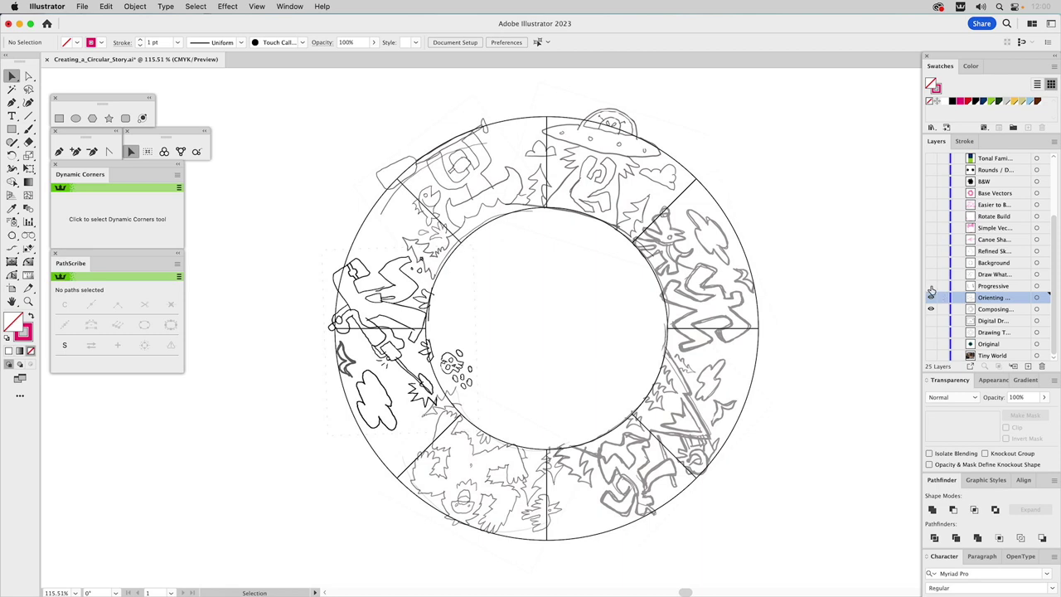
Step: Show and activate the Progressive canoe sketch layer, then reveal the inked Draw What... drawing above it
click(931, 286)
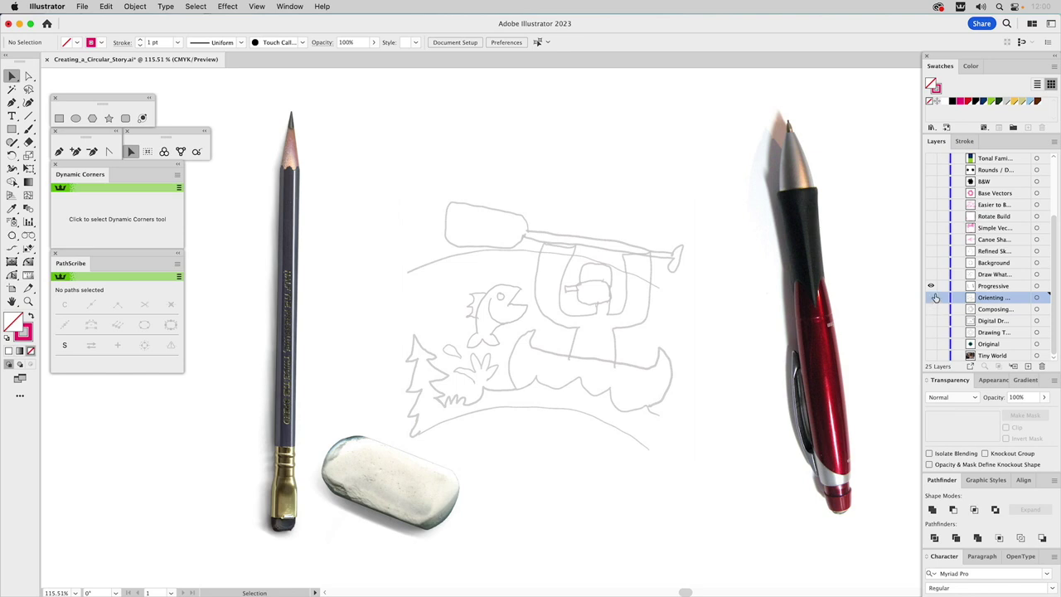
click(987, 287)
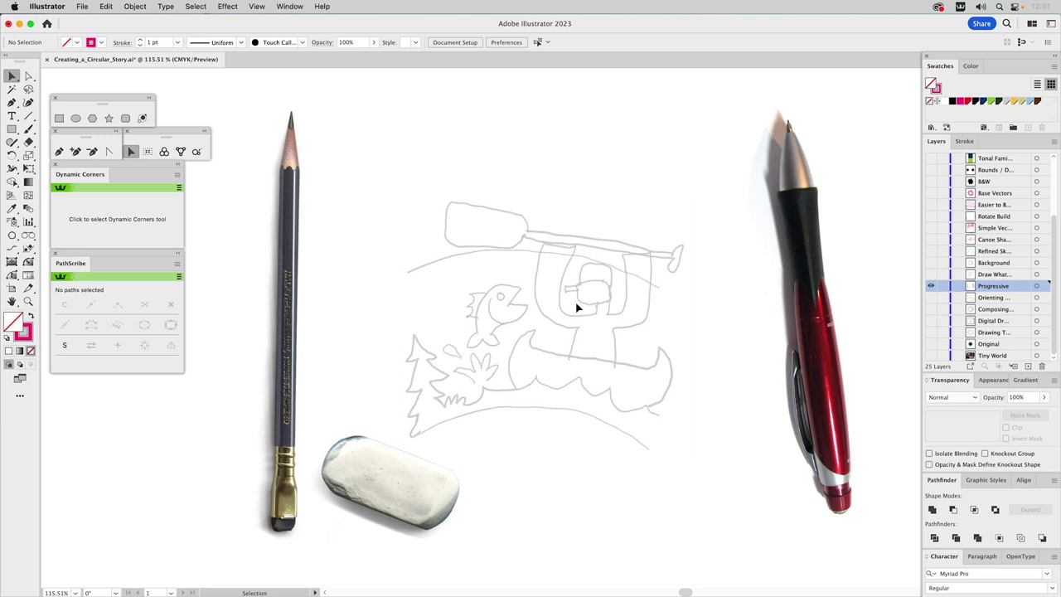
click(930, 276)
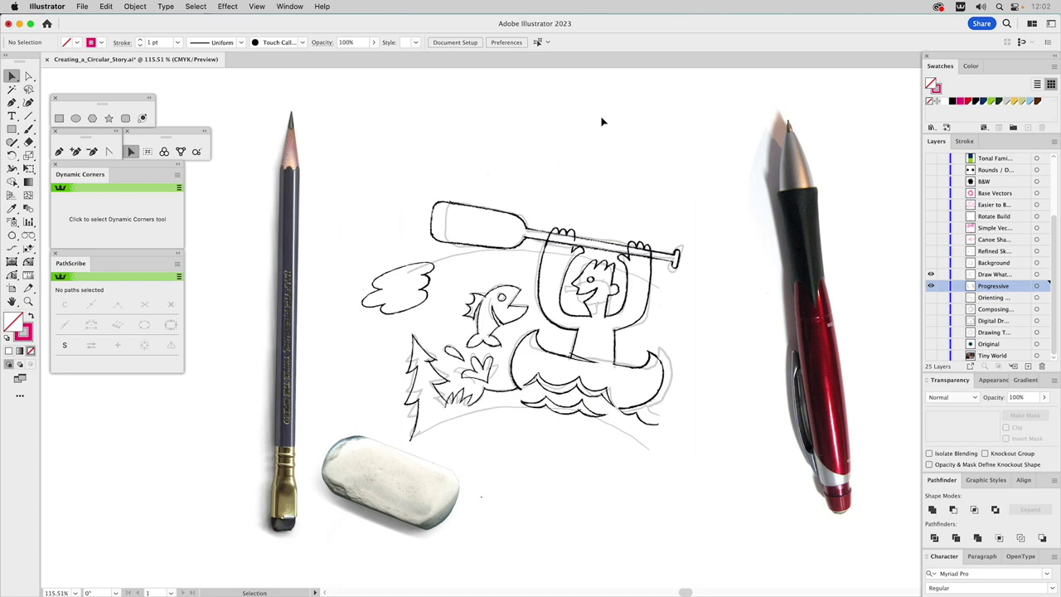
Step: Hide Progressive, fade Refined_Drawing.tif to 15% opacity, lock its layer, and show the Background
click(931, 286)
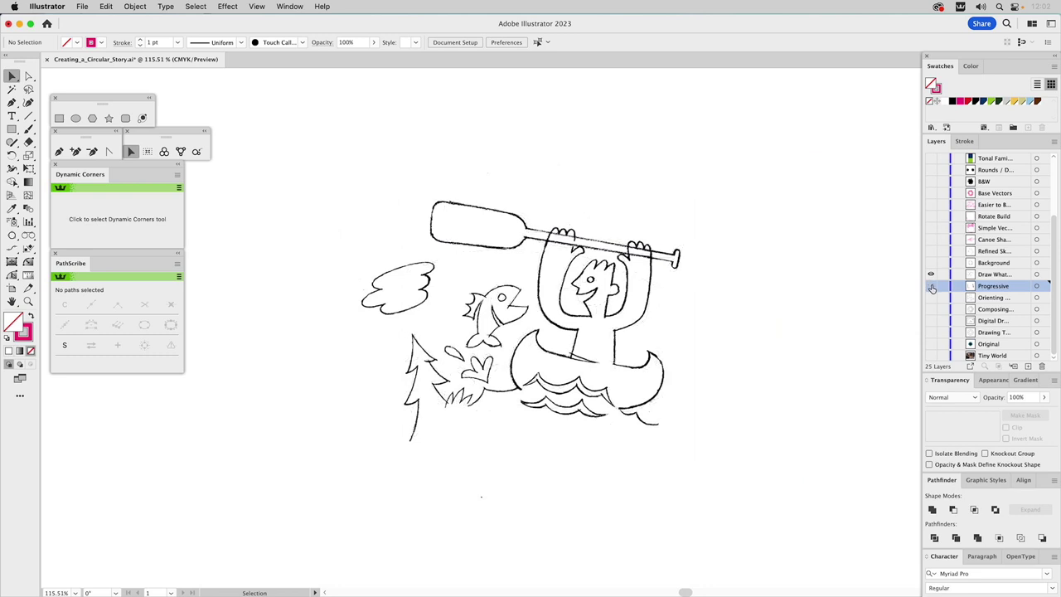
click(602, 283)
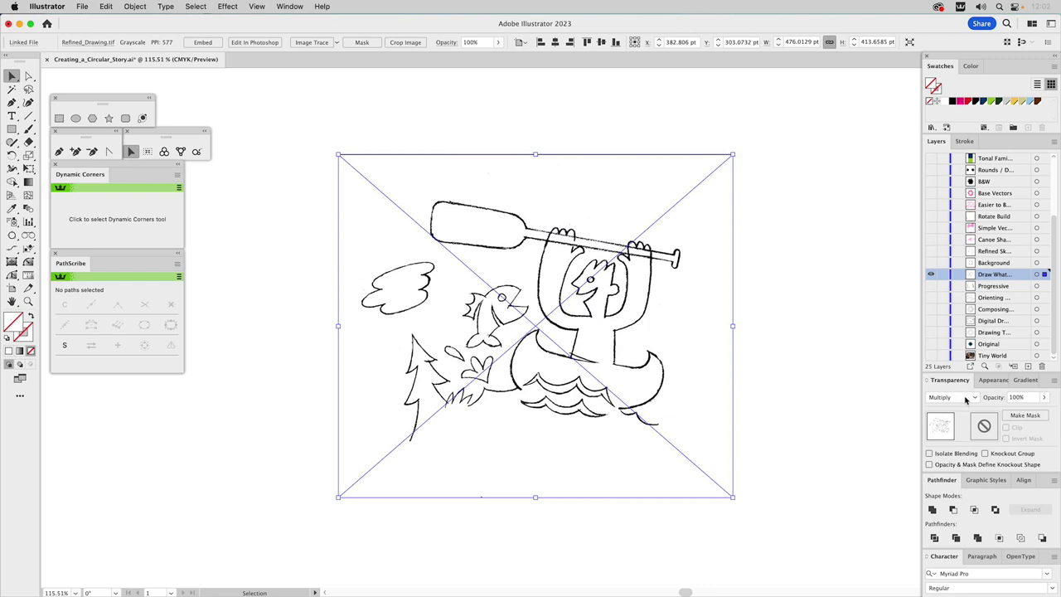
click(1021, 398)
text(15)
key(Return)
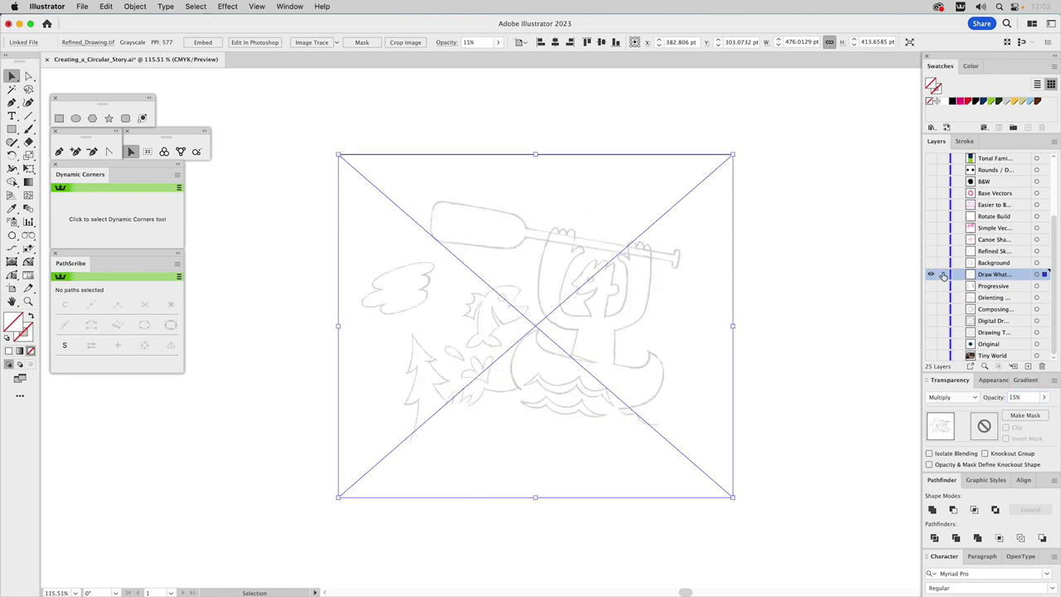
click(942, 274)
click(931, 263)
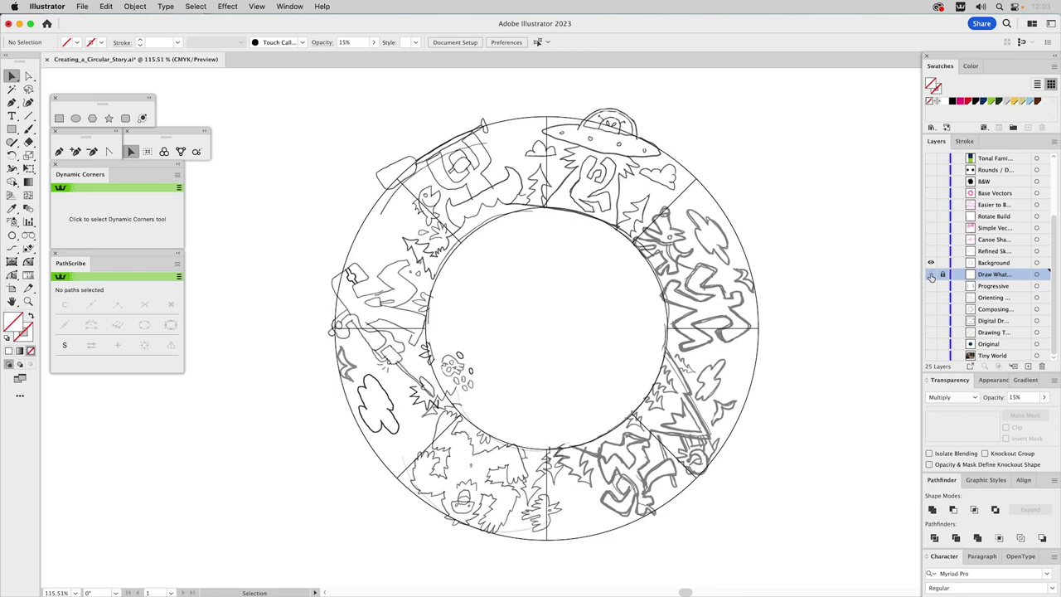
Step: Hide the Background, show the Refined Sketches layer, and zoom in on the UFO scene
click(931, 262)
click(931, 251)
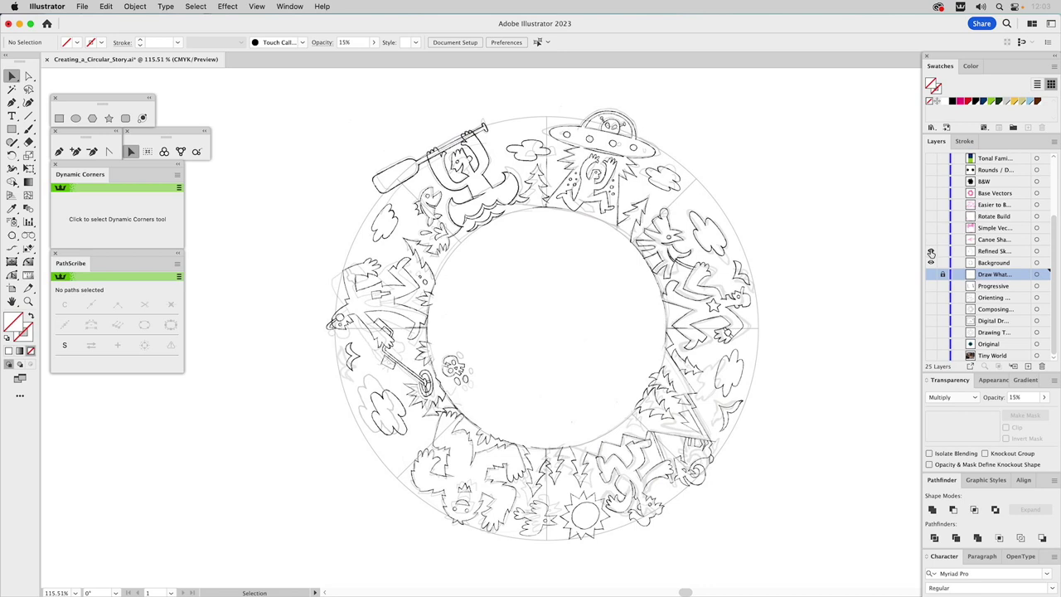
click(930, 250)
key(z)
drag(526, 101, 686, 253)
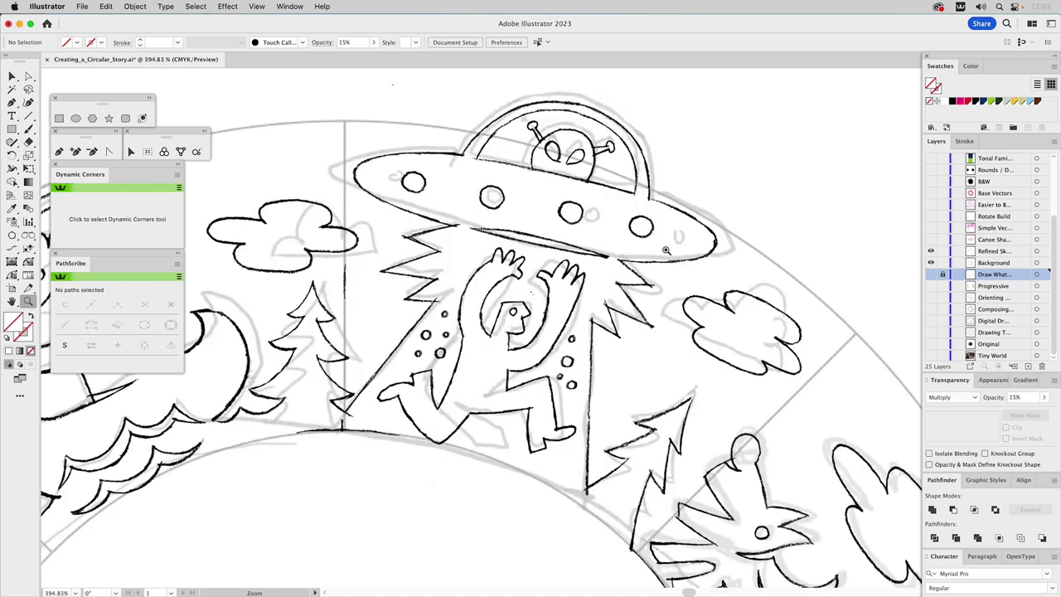
Step: Return to the Selection tool, switch to Outline view, and show the Canoe Shapes layer
key(v)
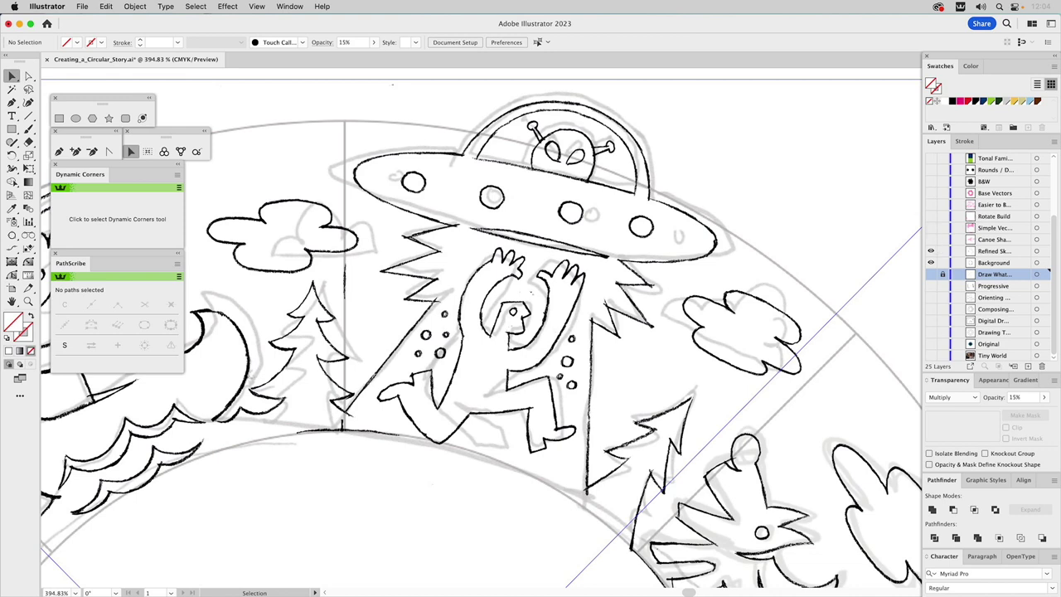
key(super+y)
key(super+y)
click(931, 240)
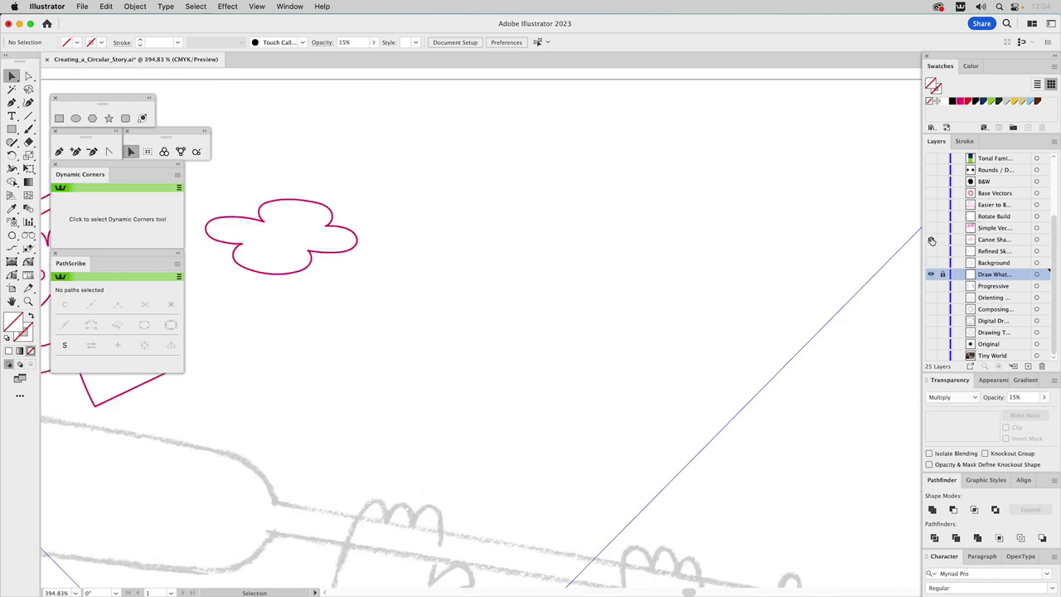
Step: Fit the artwork, swap the rough sketch for the refined sketch, fade it to 15% and lock it
key(super+0)
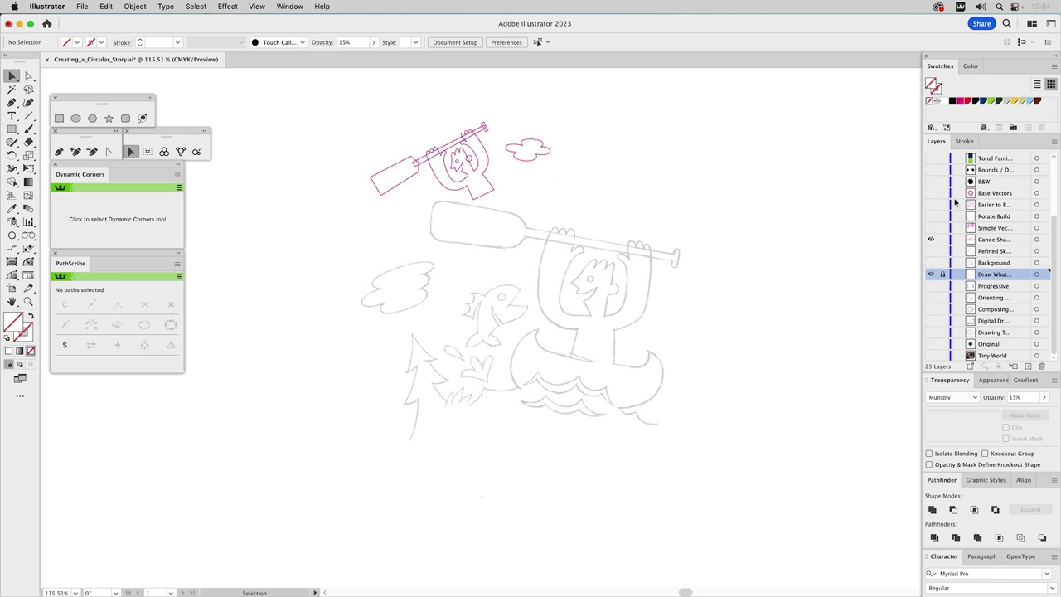
click(930, 275)
click(930, 250)
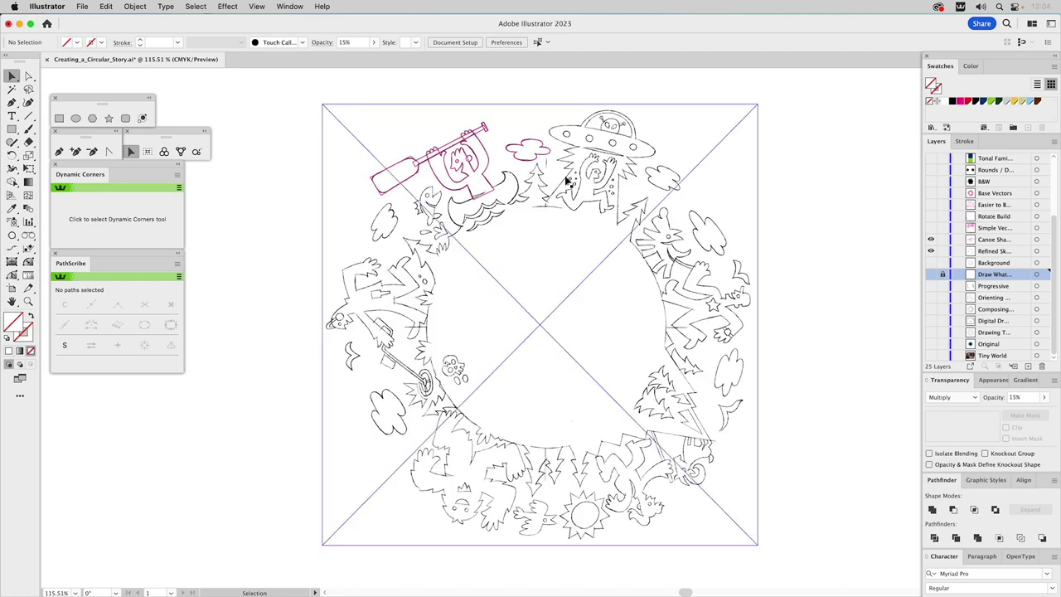
click(533, 317)
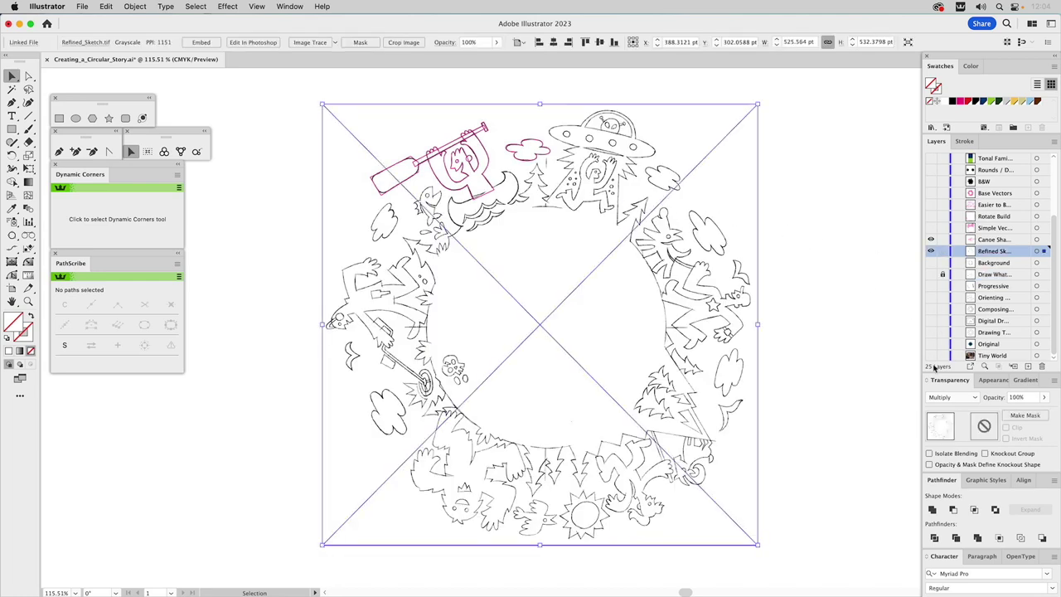
click(1013, 396)
text(15)
key(Return)
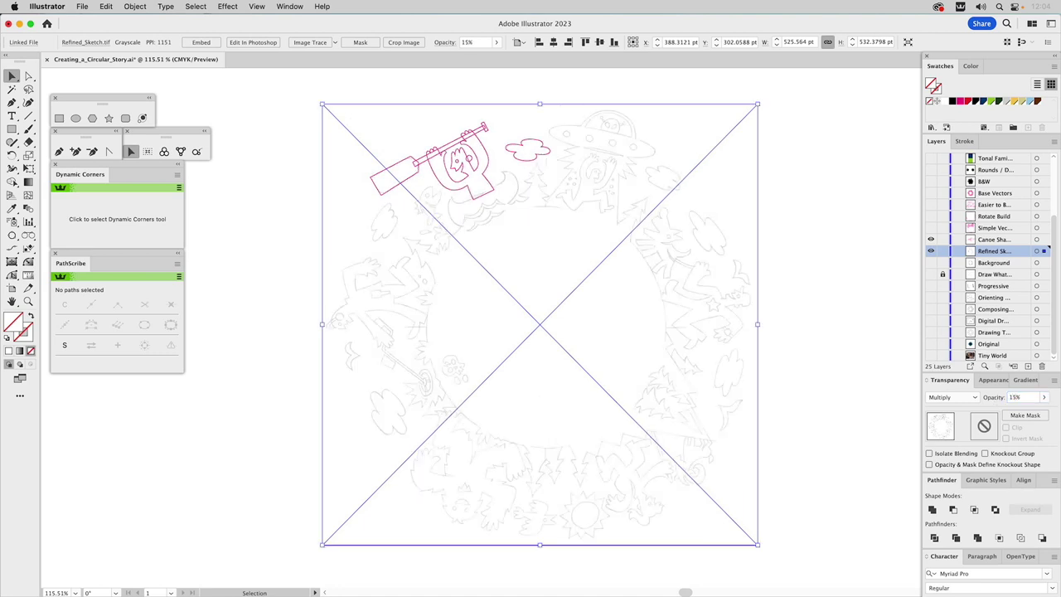
click(943, 251)
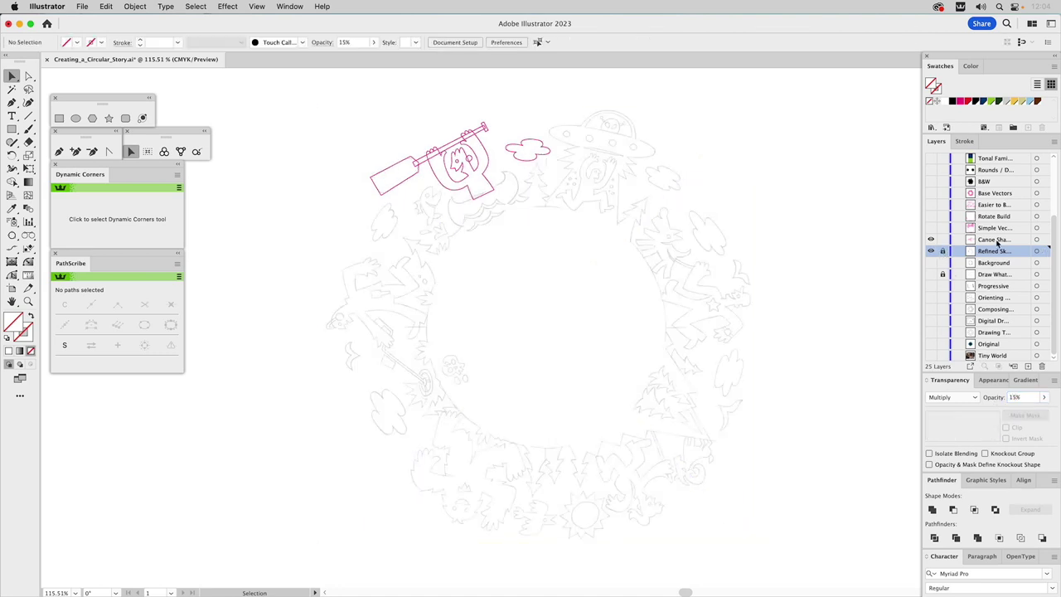
Step: Make Canoe Shapes active, zoom in on the paddler, and toggle the shapes to compare with the sketch
click(996, 240)
key(z)
drag(332, 112, 581, 267)
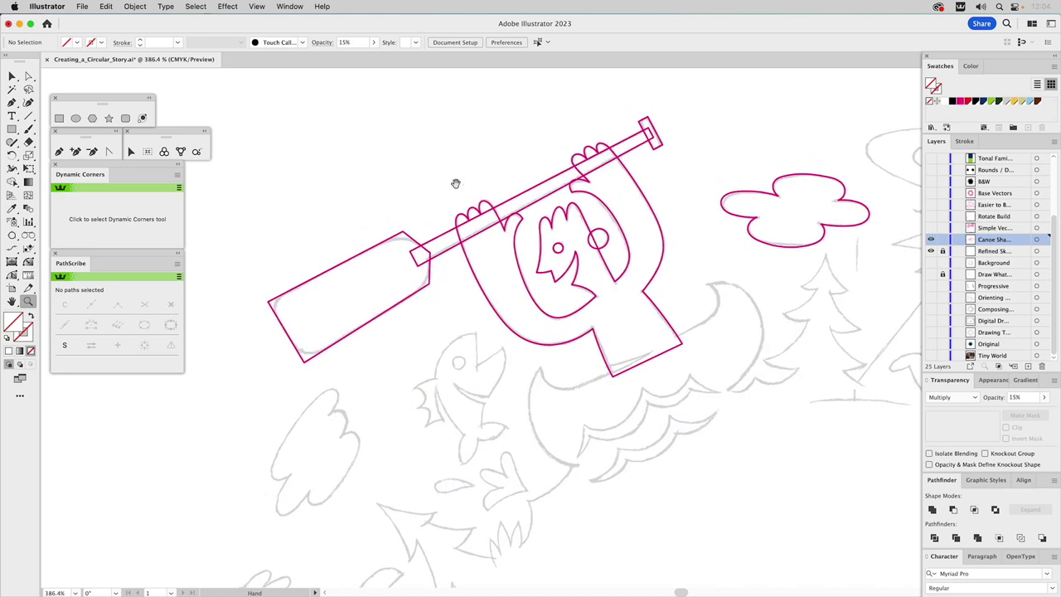
drag(279, 100, 883, 544)
drag(690, 351, 734, 349)
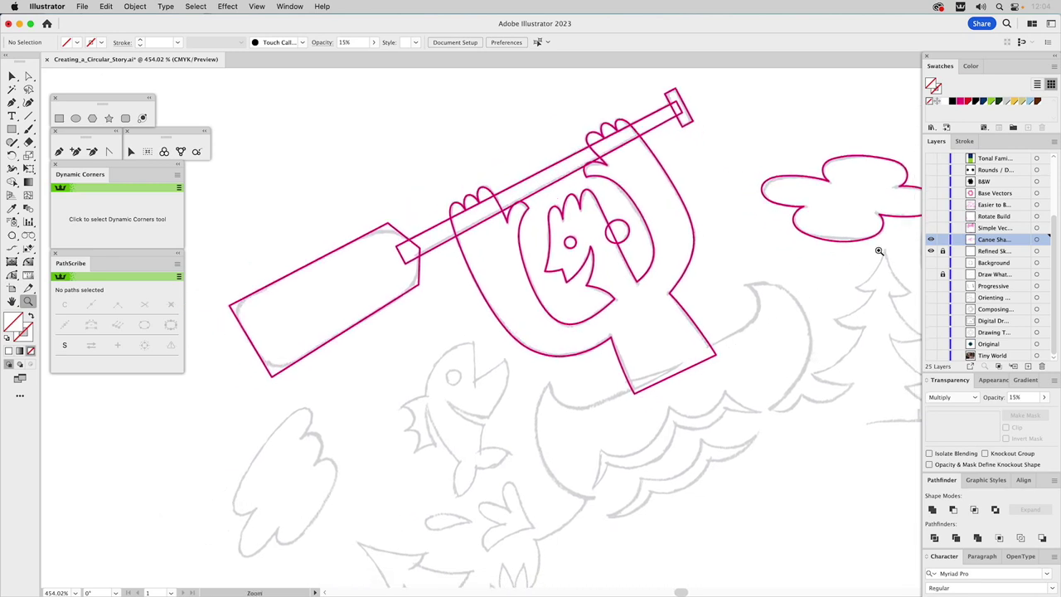
click(933, 240)
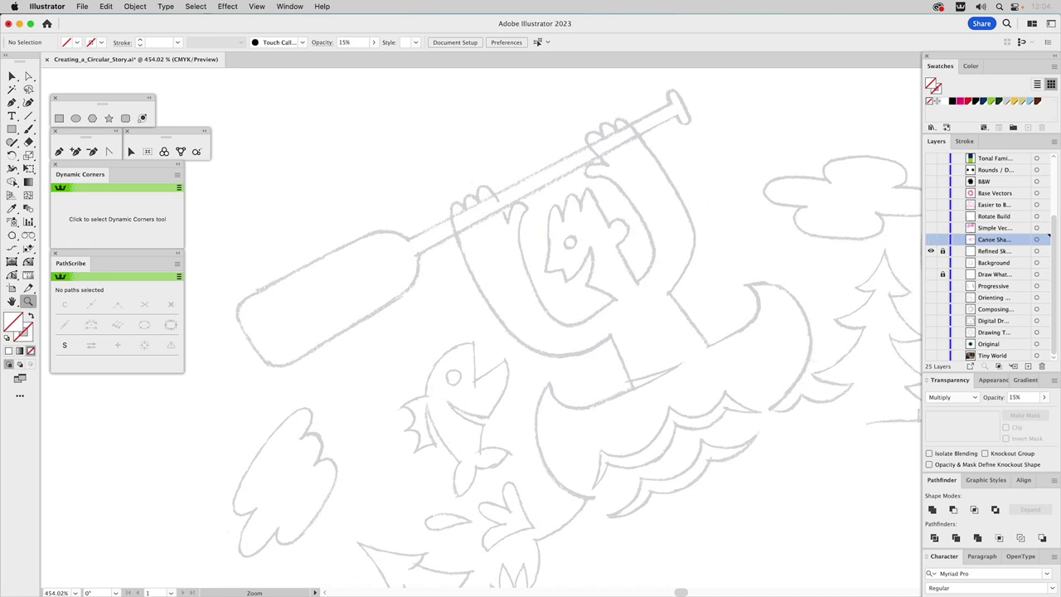
click(931, 241)
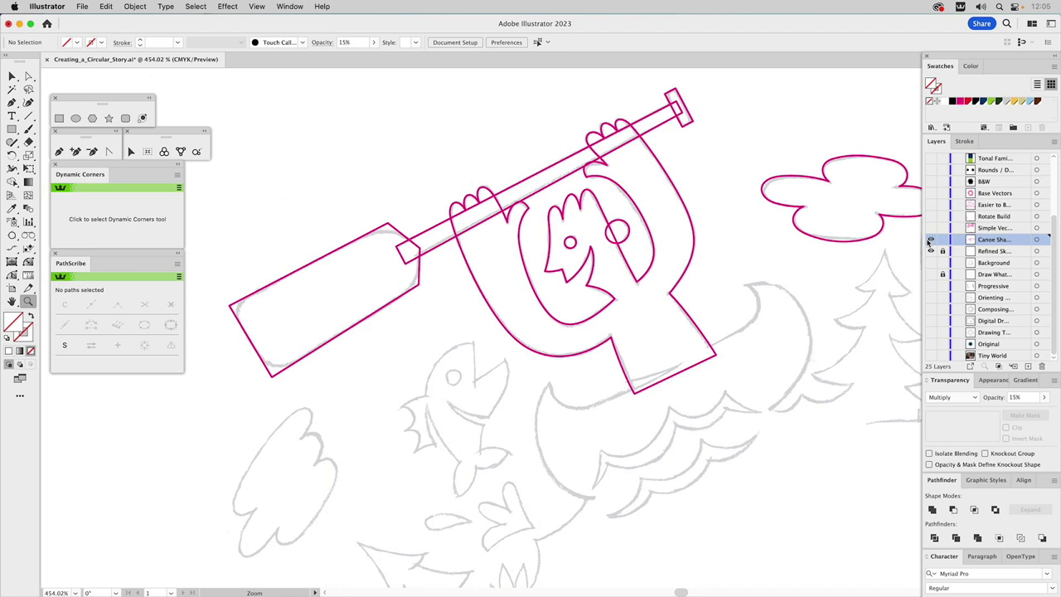
key(v)
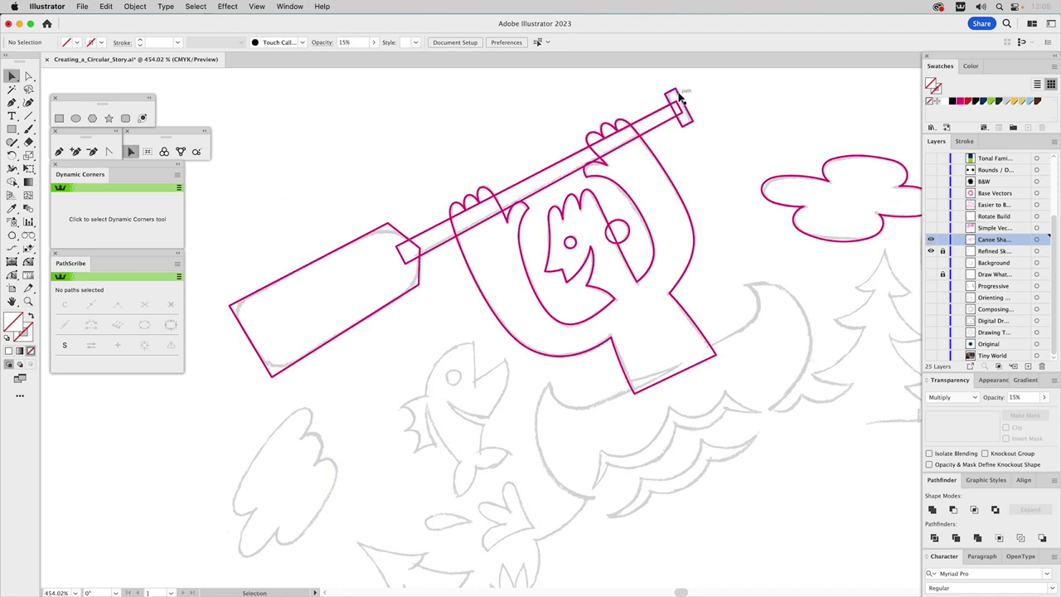
Step: Round the corners at the paddle handle's top end using live corners
key(a)
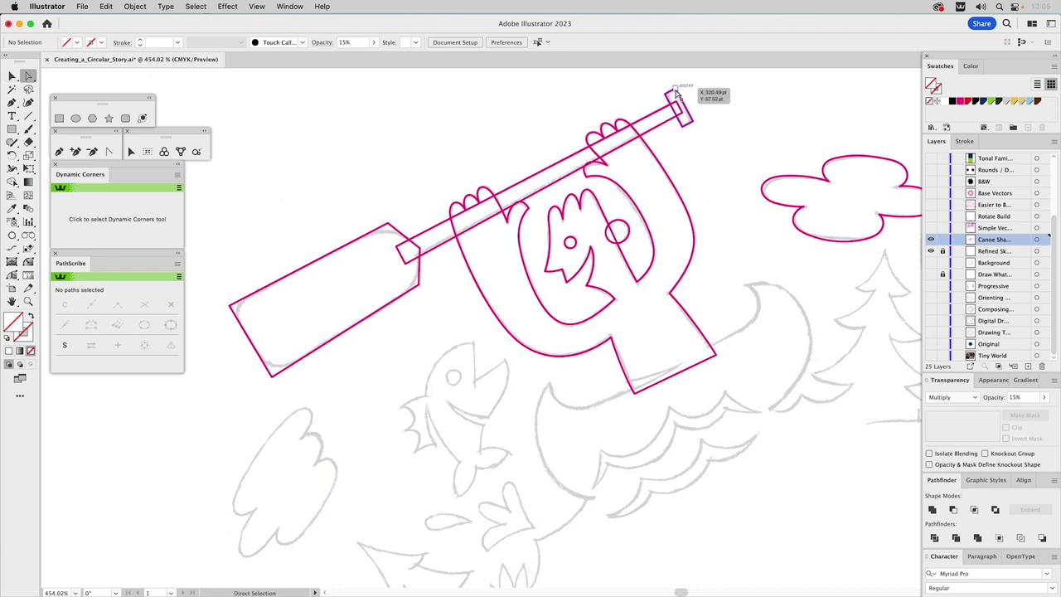
click(676, 93)
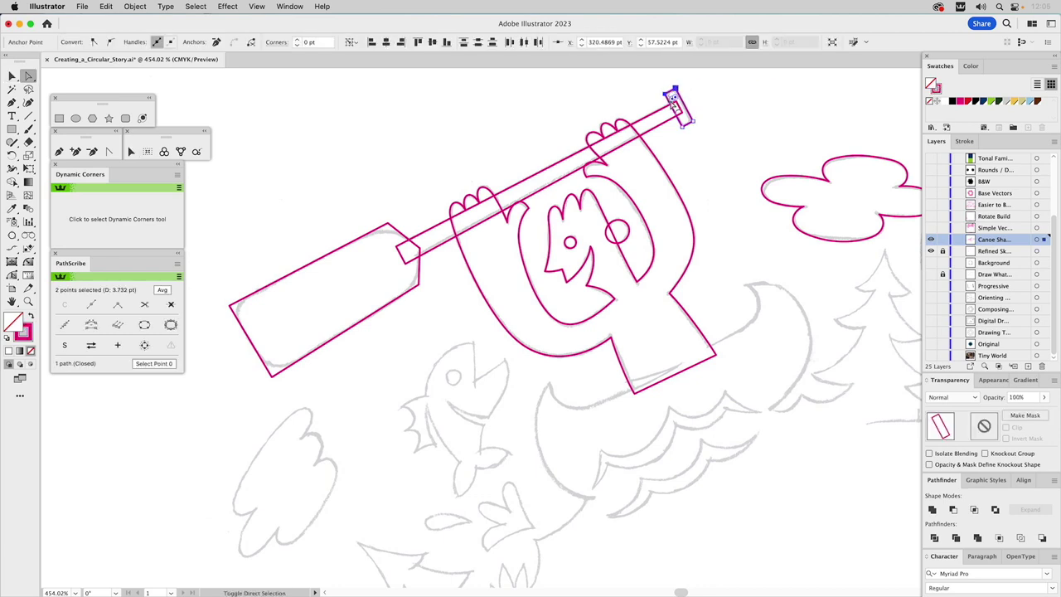
shift+click(687, 122)
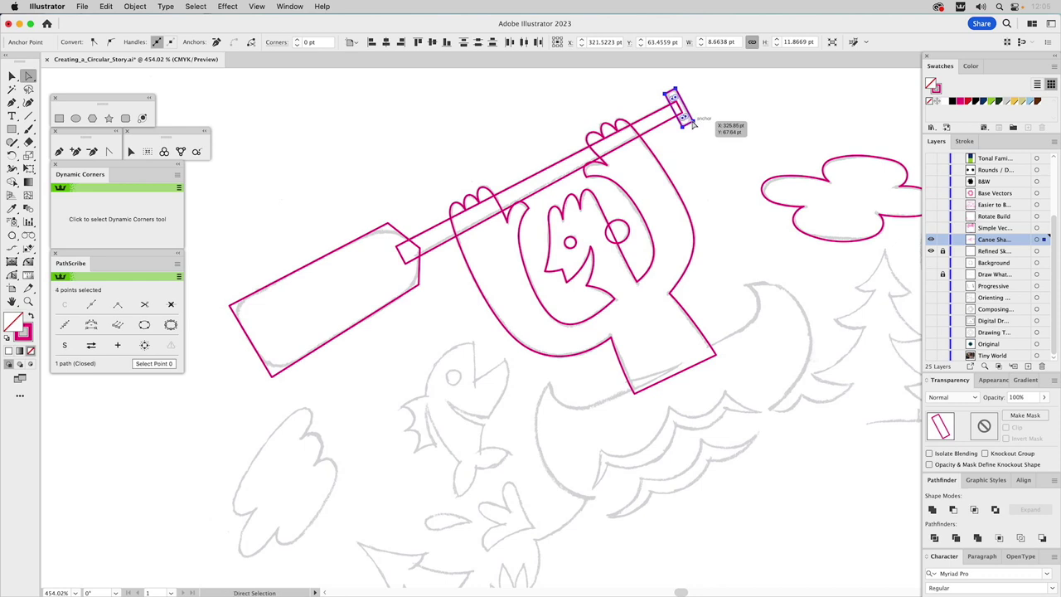
drag(685, 121, 675, 99)
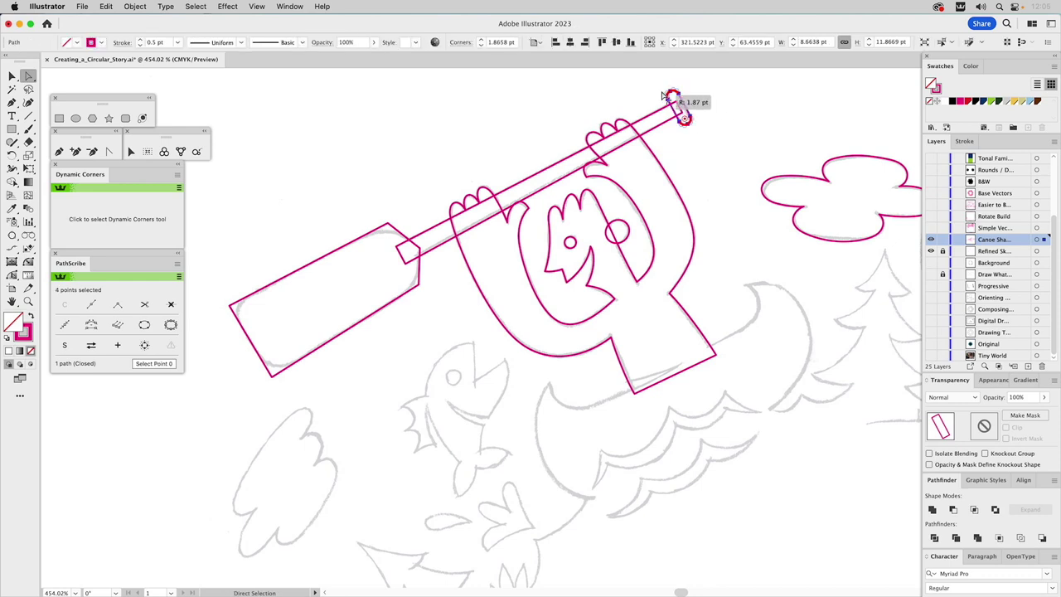
click(722, 96)
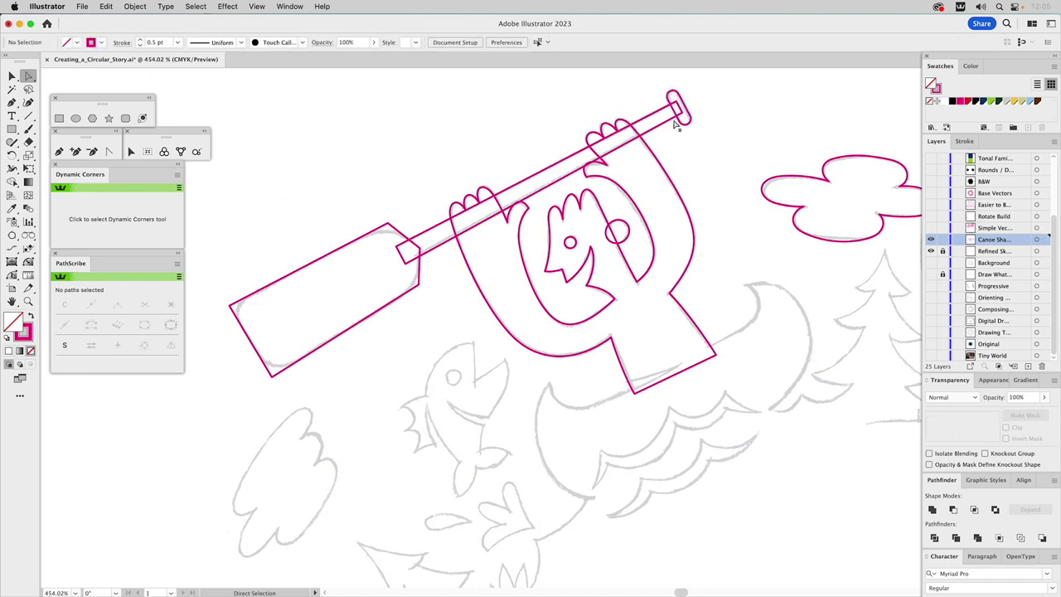
Step: Unite the paddle handle and its rounded tip into one path with Pathfinder
key(v)
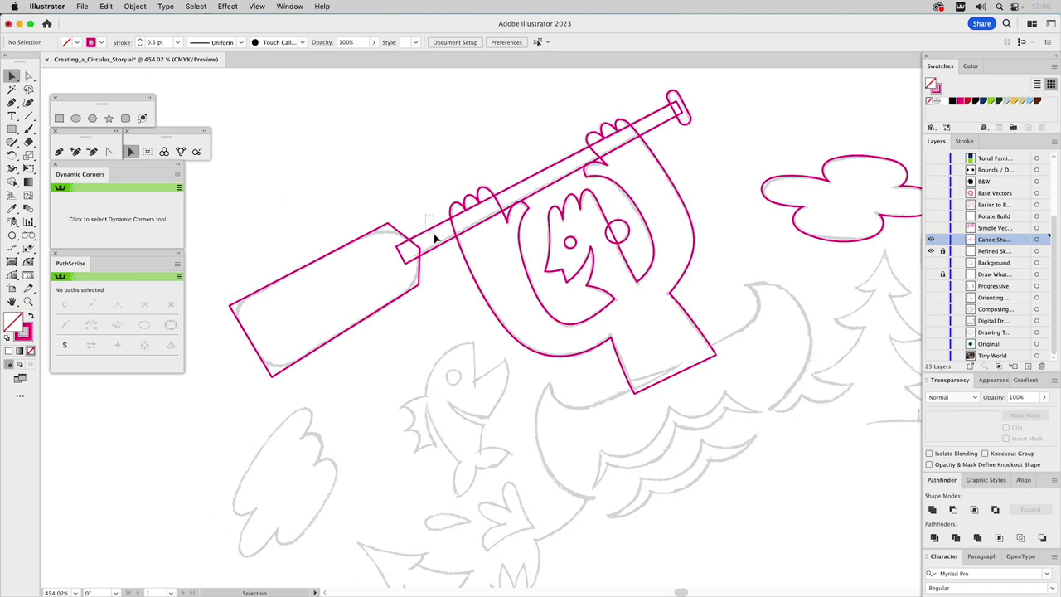
click(434, 239)
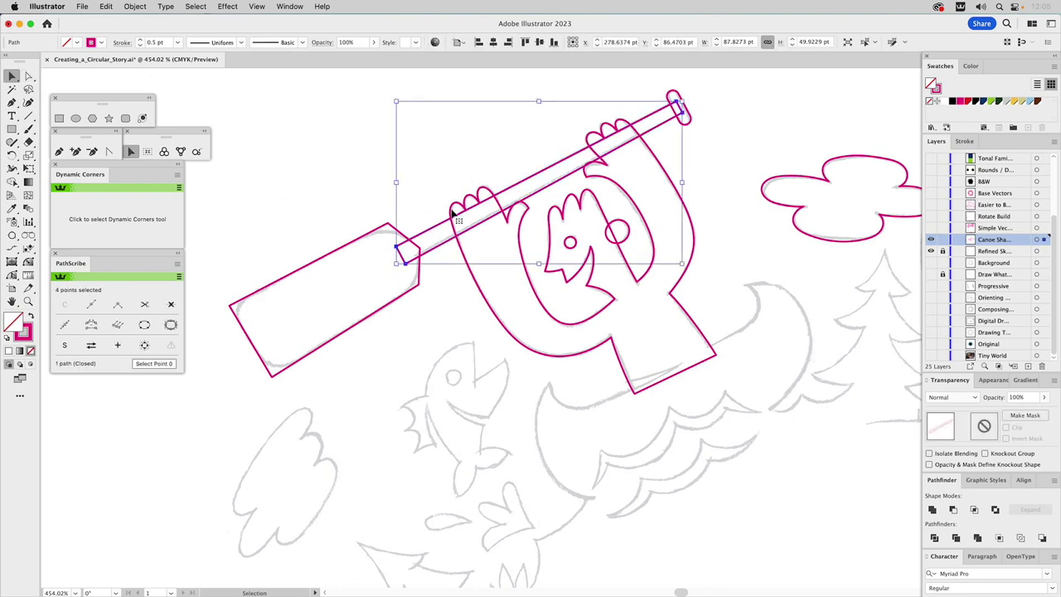
shift+click(674, 96)
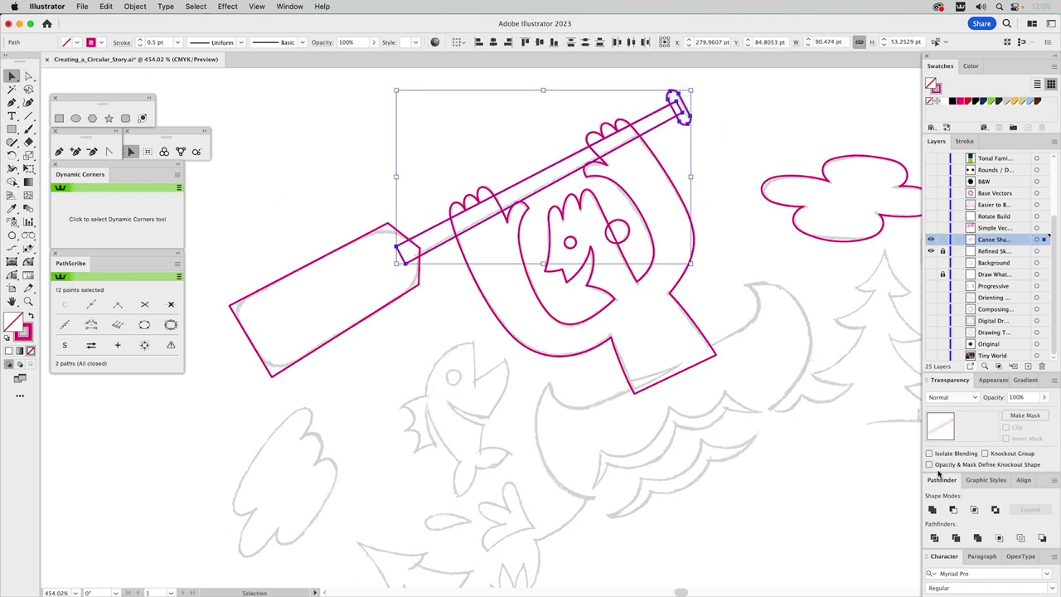
click(933, 509)
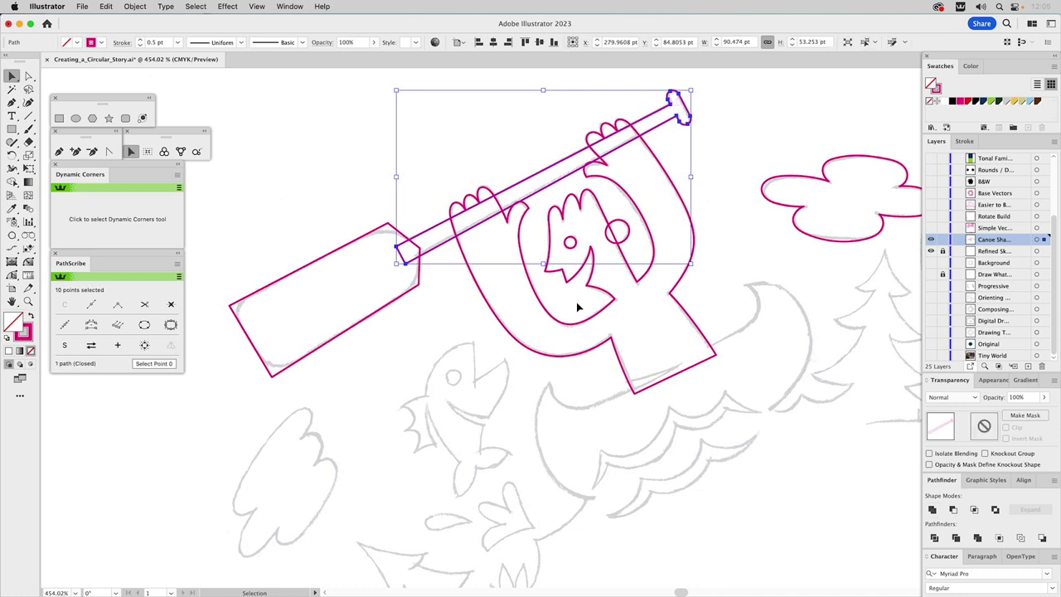
click(409, 225)
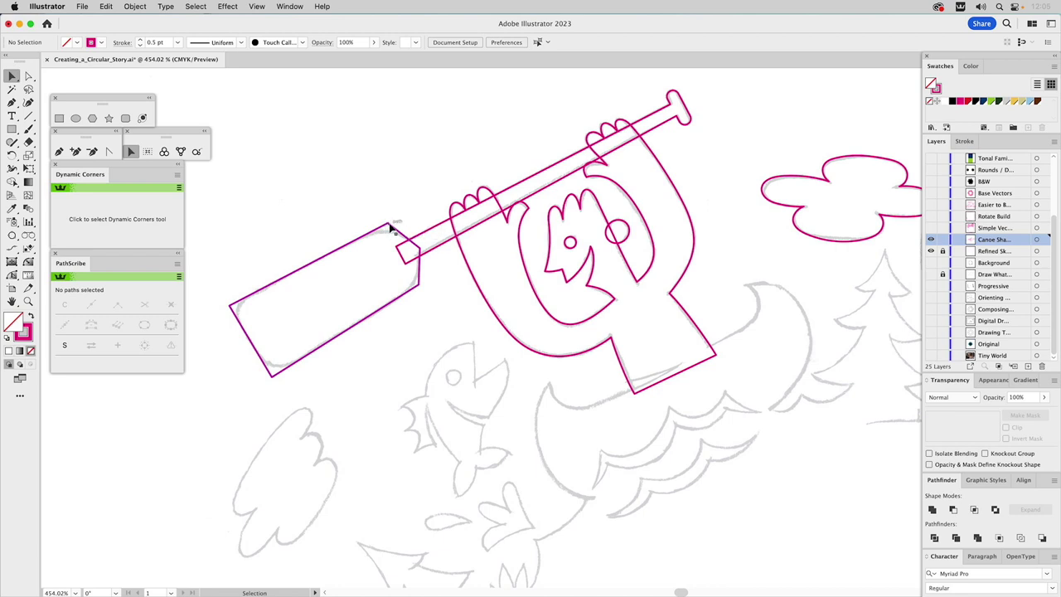
Step: Unite the paddle blade and handle into one path and round the two notch corners
drag(373, 218, 436, 280)
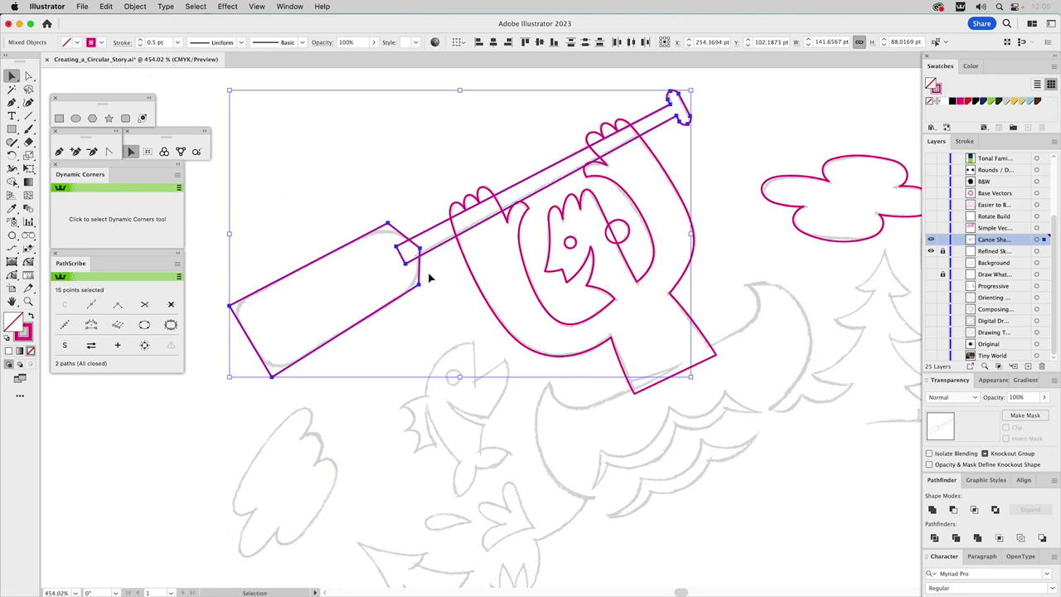
click(932, 510)
key(a)
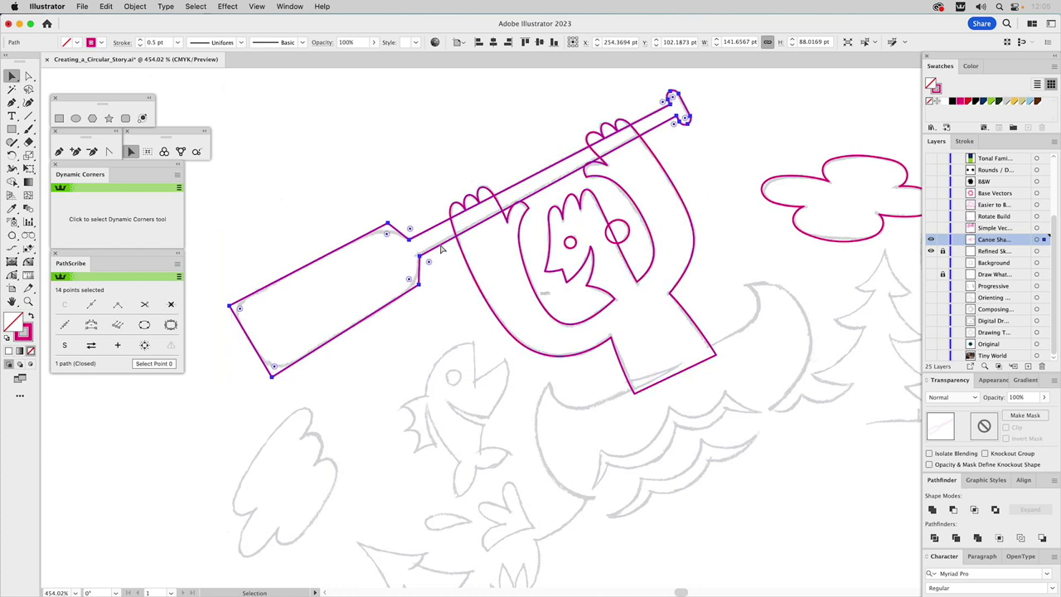
click(387, 223)
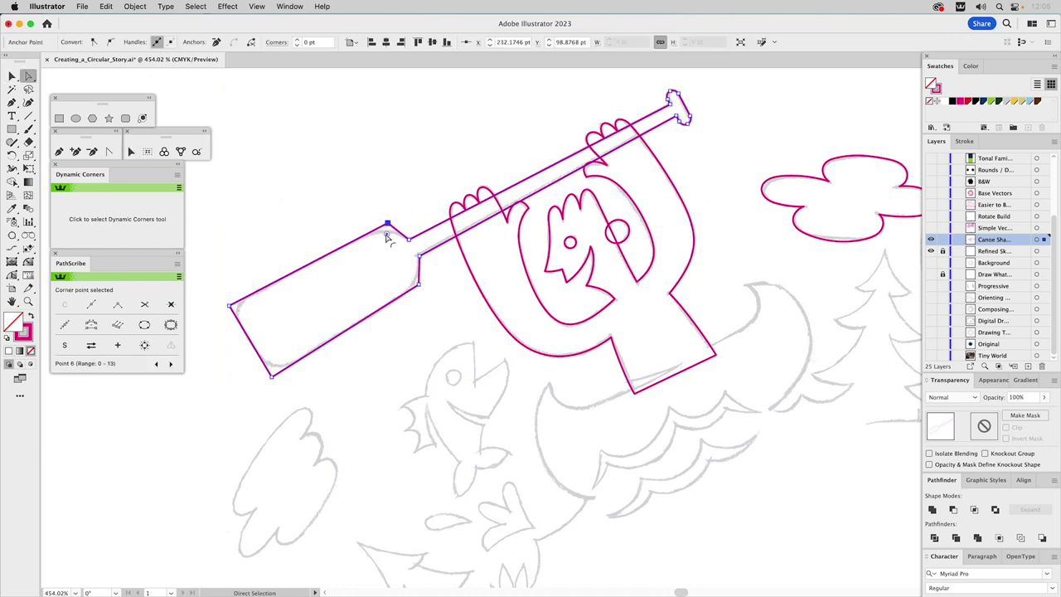
shift+click(411, 282)
drag(410, 279, 307, 247)
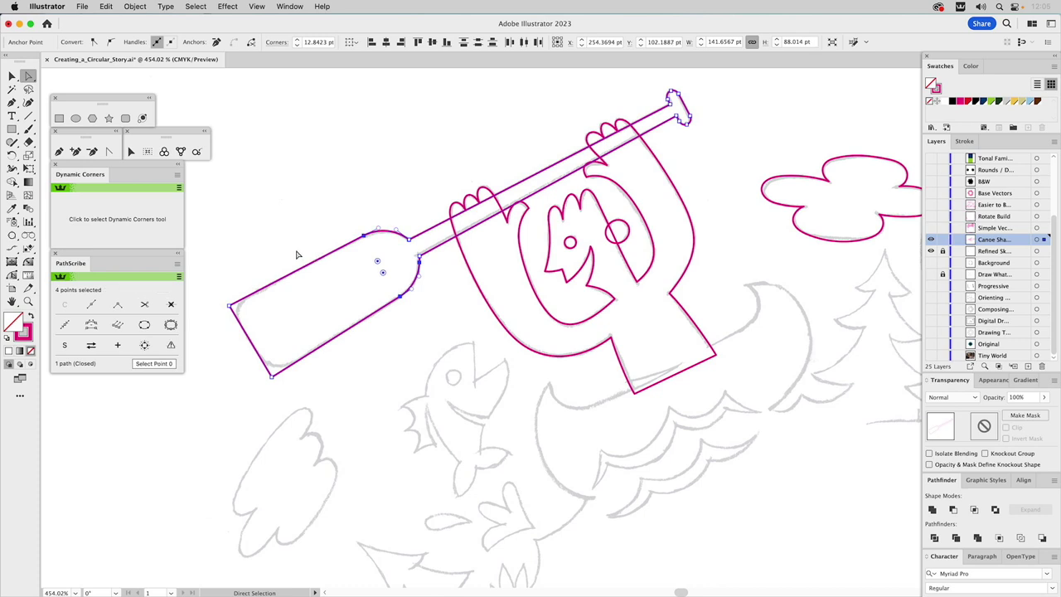
Step: Round the blade's two tip corners slightly, to about 5.28 pt
click(230, 306)
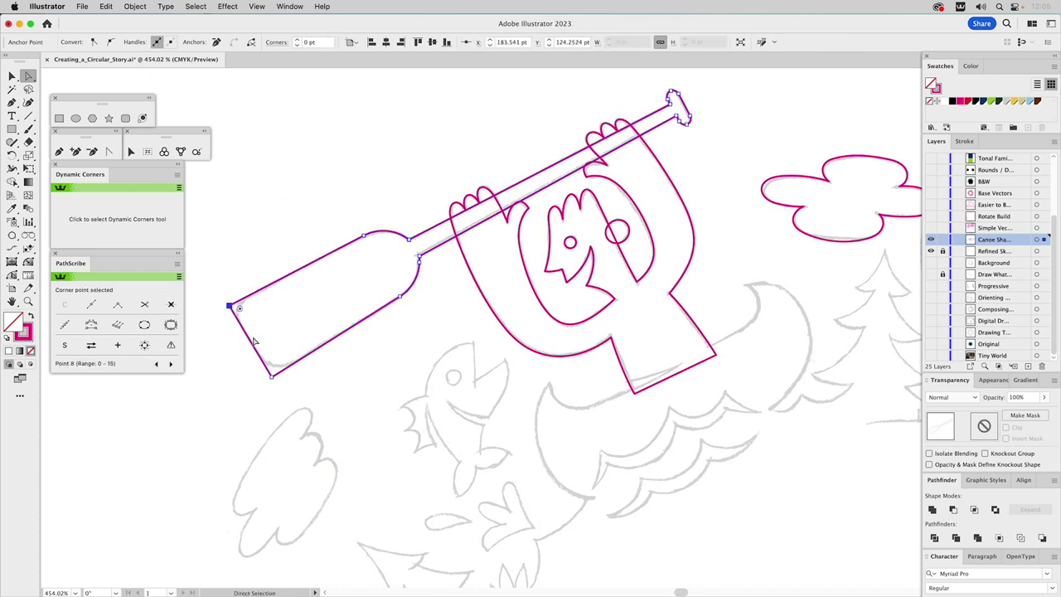
shift+click(271, 375)
mouse_move(275, 364)
mouse_down()
mouse_move(285, 366)
mouse_move(278, 356)
mouse_up()
key(v)
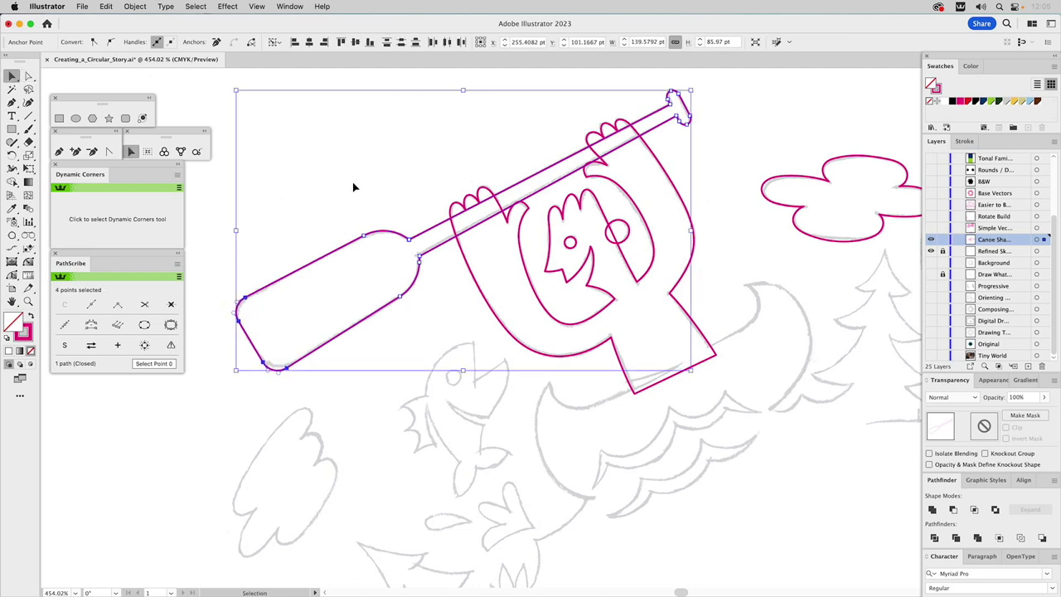
click(352, 182)
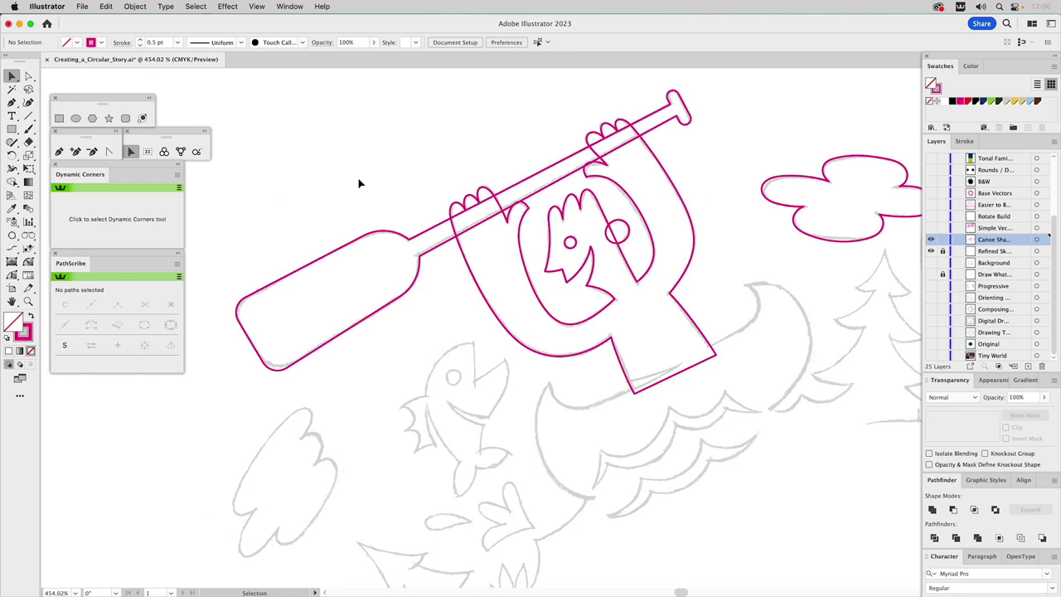
Step: Zoom in on the paddler's face and check the face outline and spiky hair anchors
drag(718, 188, 668, 202)
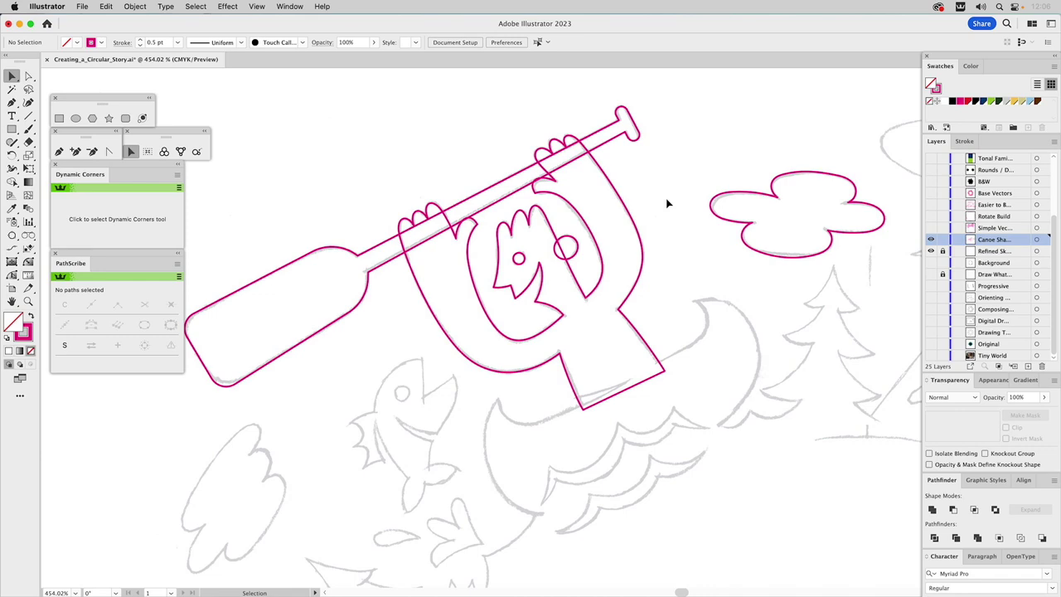
key(z)
drag(598, 316, 598, 315)
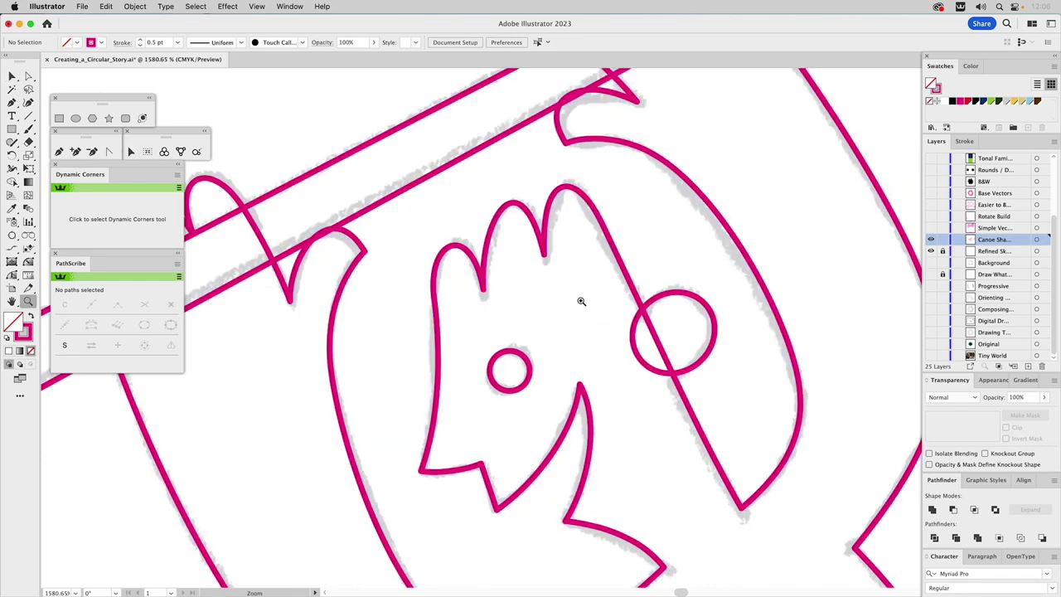
key(a)
drag(445, 295, 407, 332)
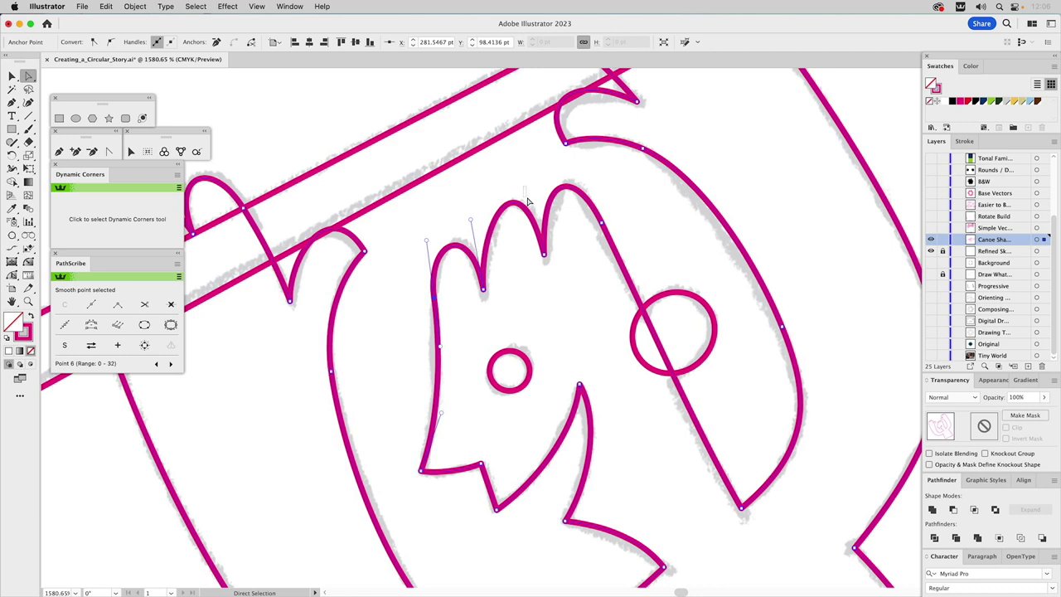
click(486, 205)
drag(423, 218, 611, 324)
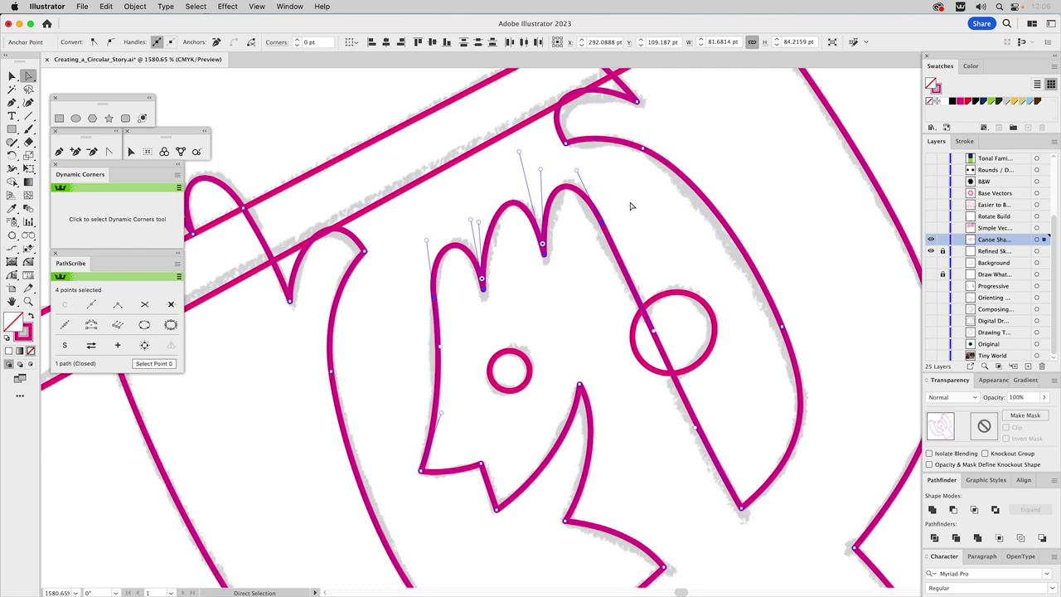
click(682, 257)
Step: Fit the whole circular illustration in the window with Cmd+0
scroll(576, 152, down, 5)
scroll(575, 151, right, 5)
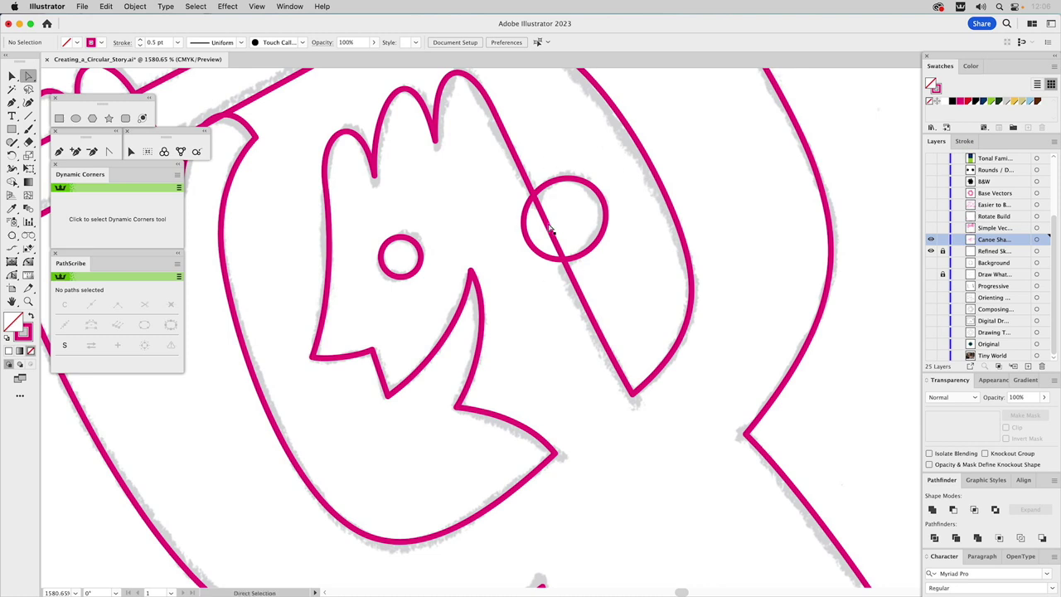
click(501, 128)
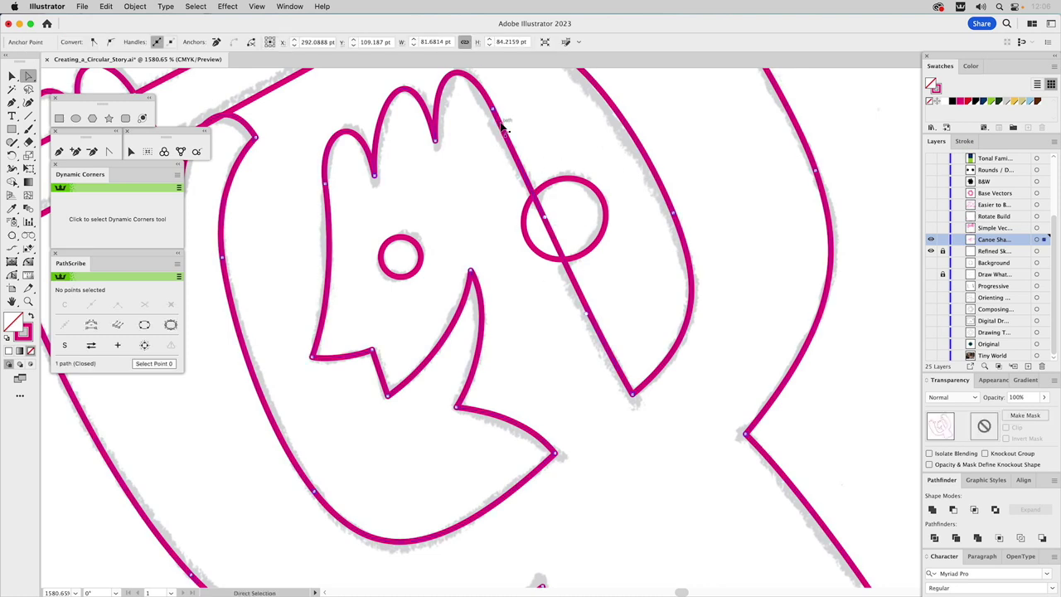
key(v)
click(590, 158)
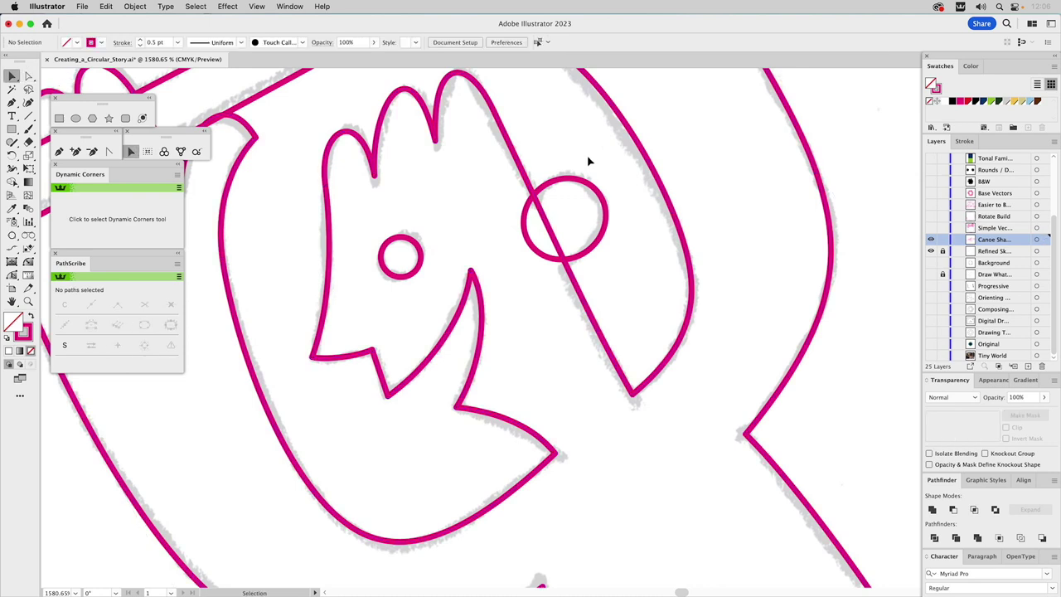
key(super+0)
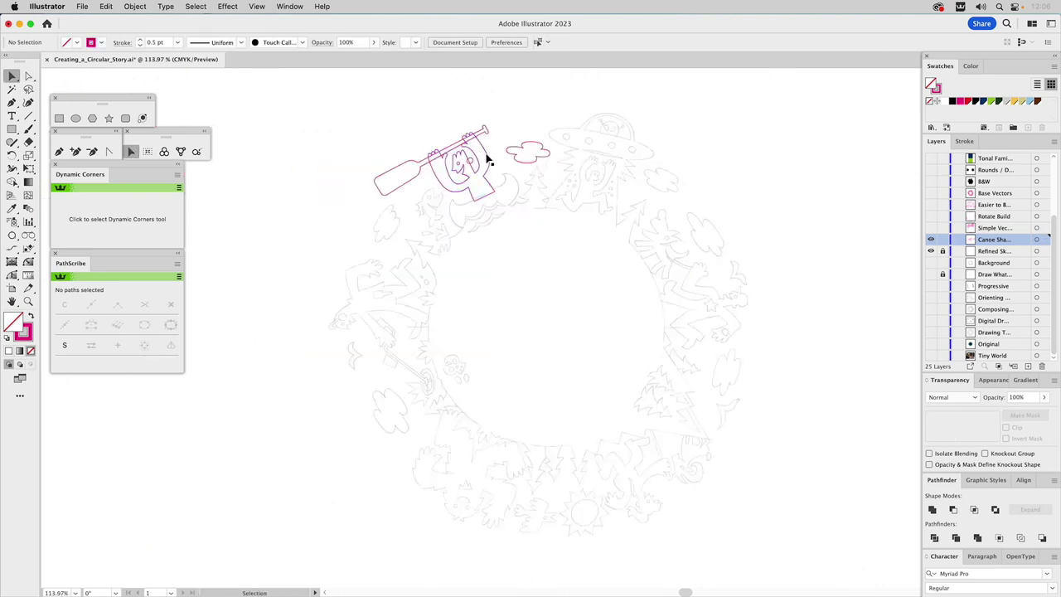
Step: Merge the paddler's eye circle into the face outline with Pathfinder Unite
click(470, 169)
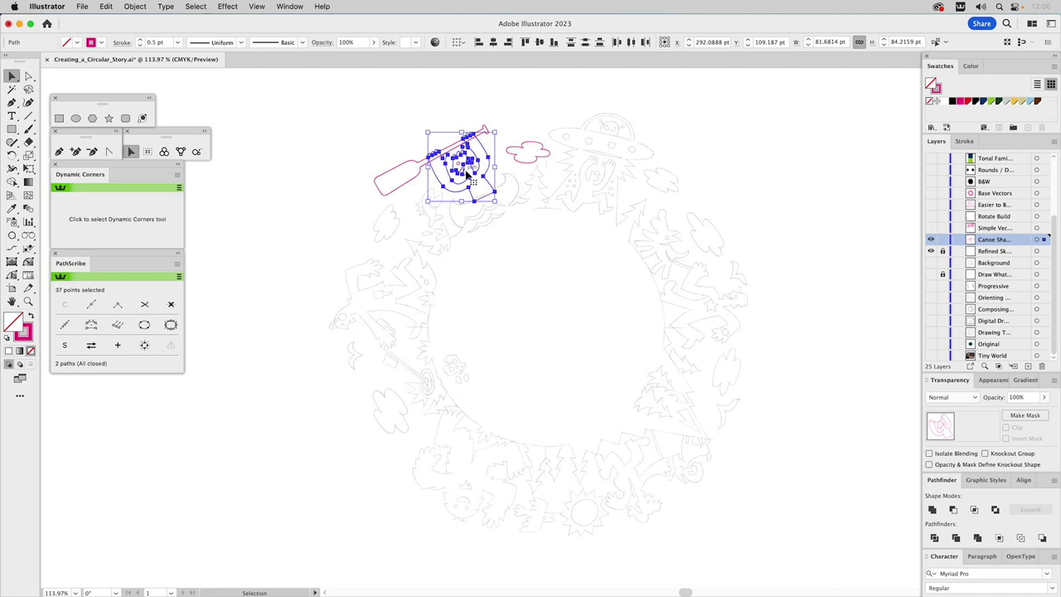
key(z)
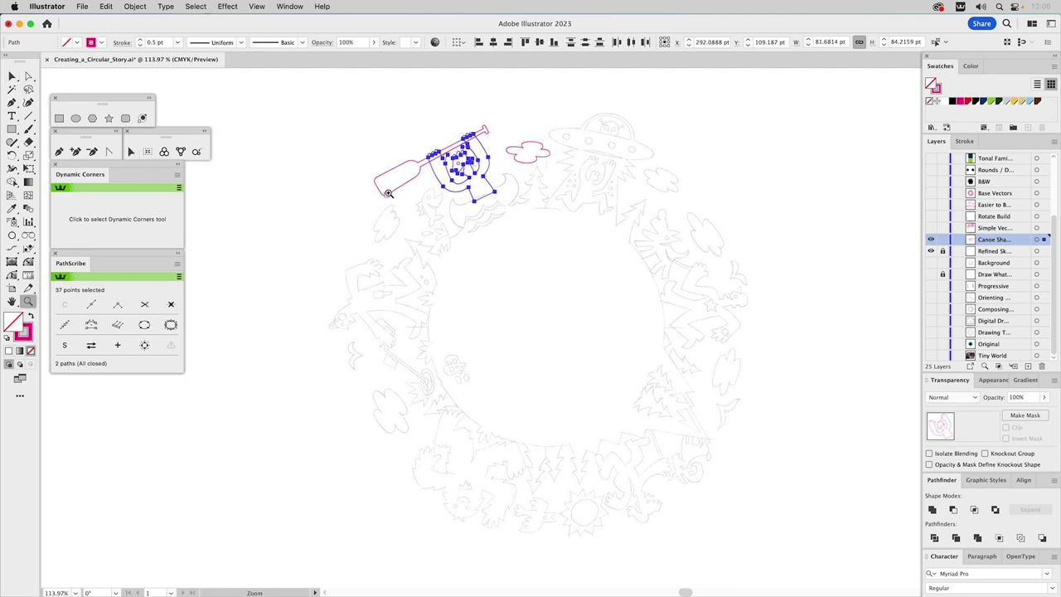
drag(413, 127, 541, 230)
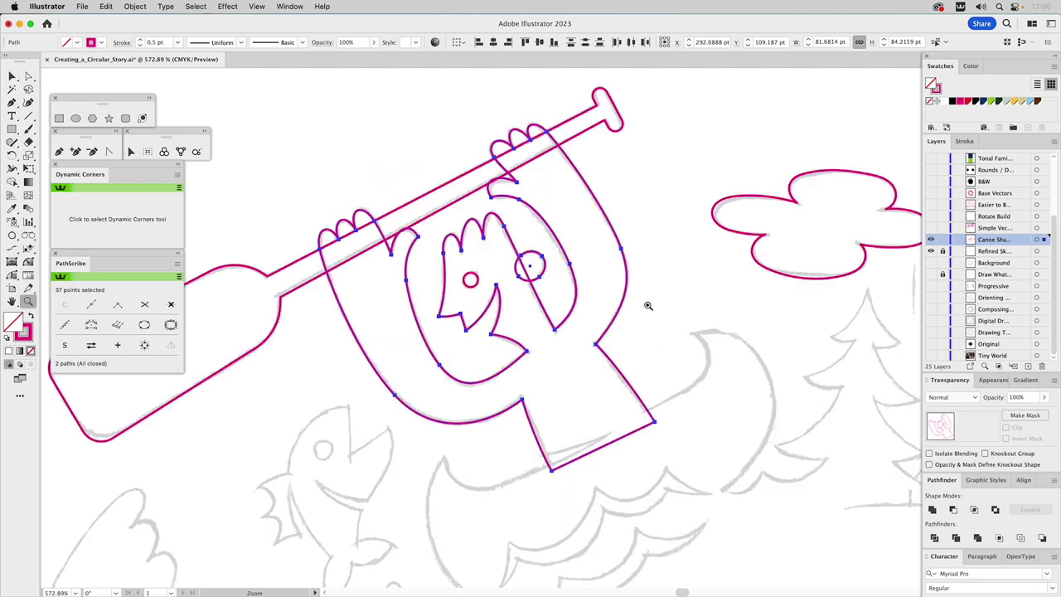
click(932, 509)
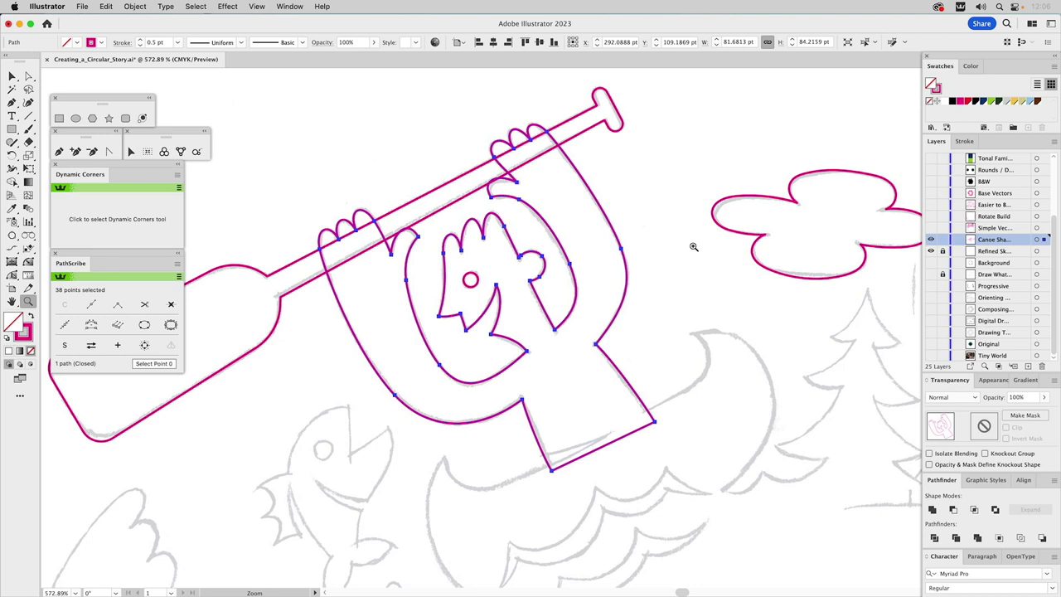
key(v)
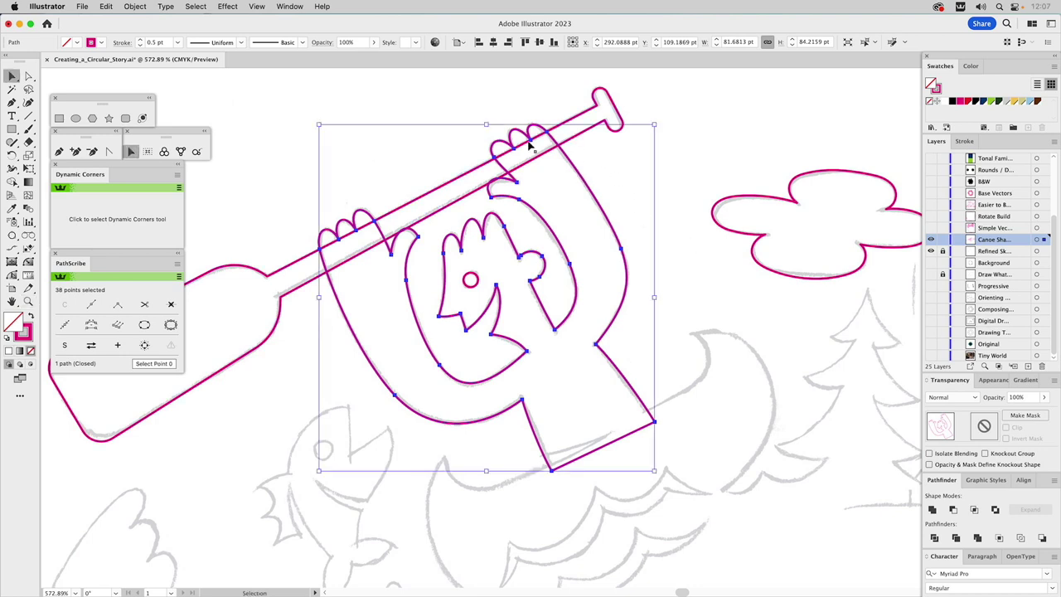
click(688, 179)
key(space)
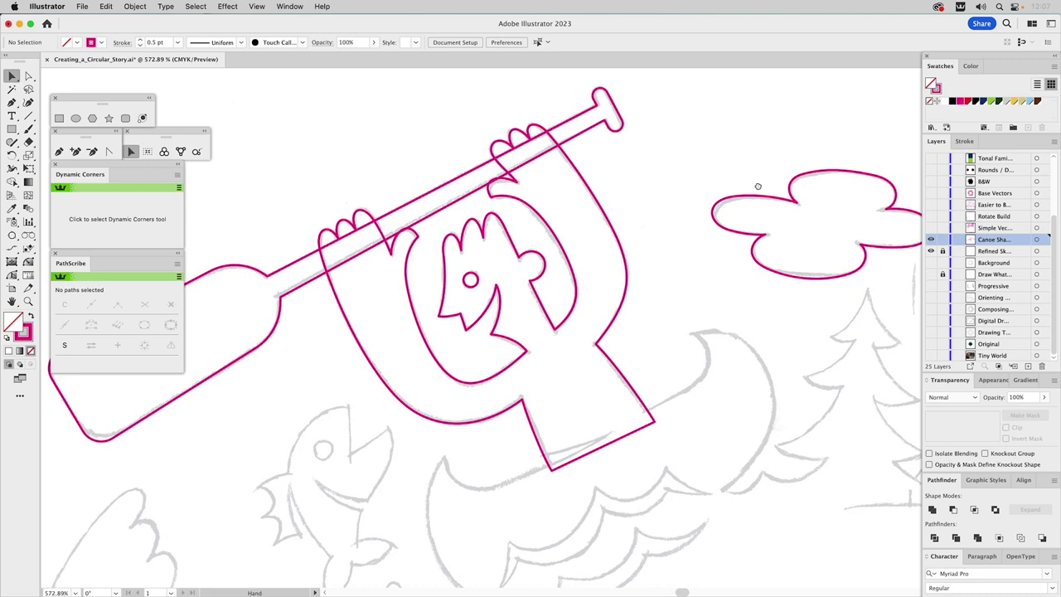
drag(758, 184, 536, 221)
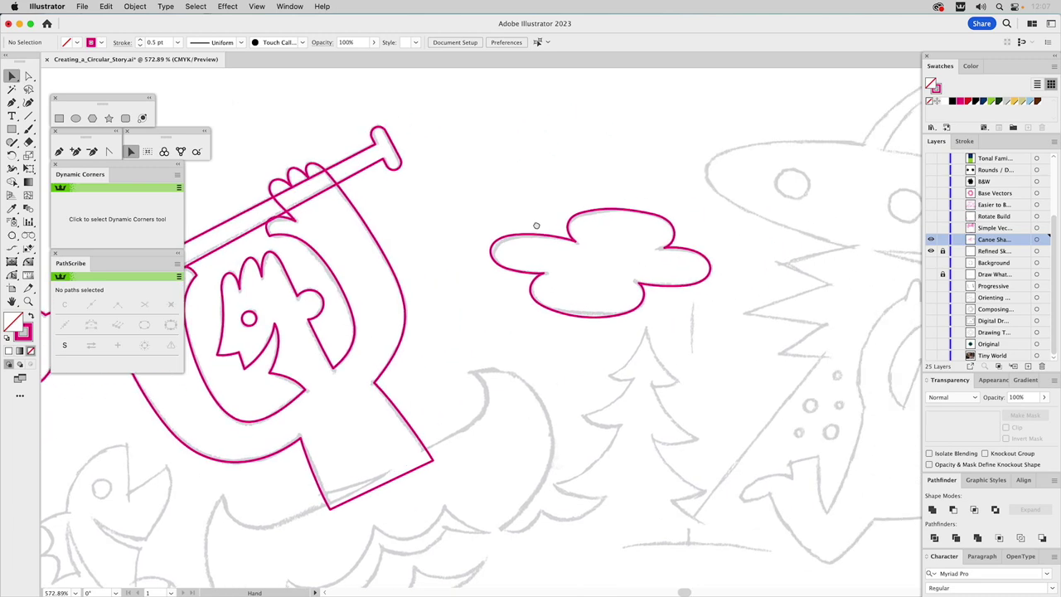
Step: Delete the magenta cloud path, leaving the grey cloud sketch beneath
click(610, 214)
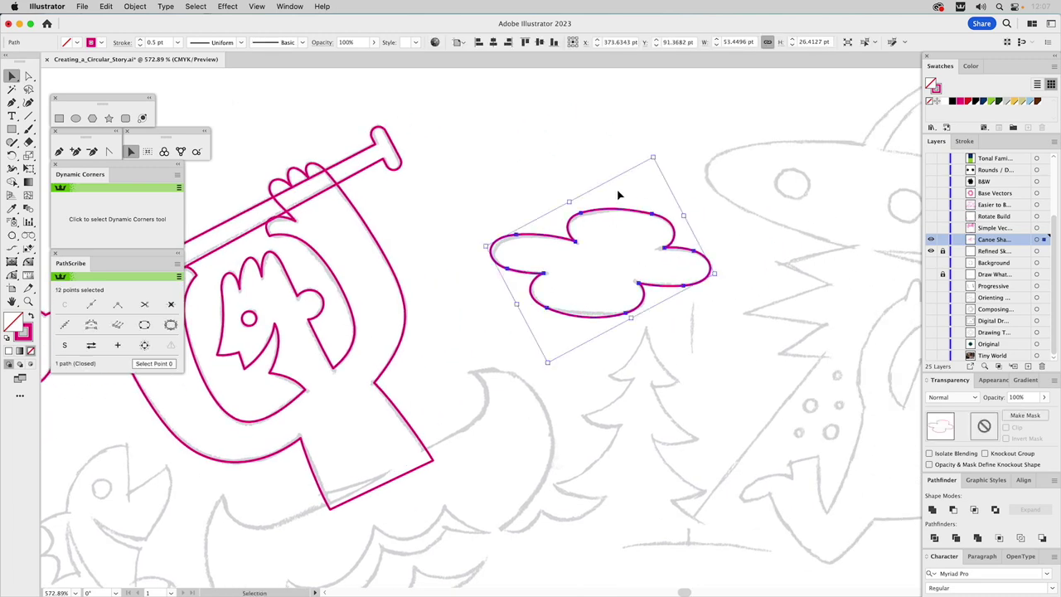
click(652, 186)
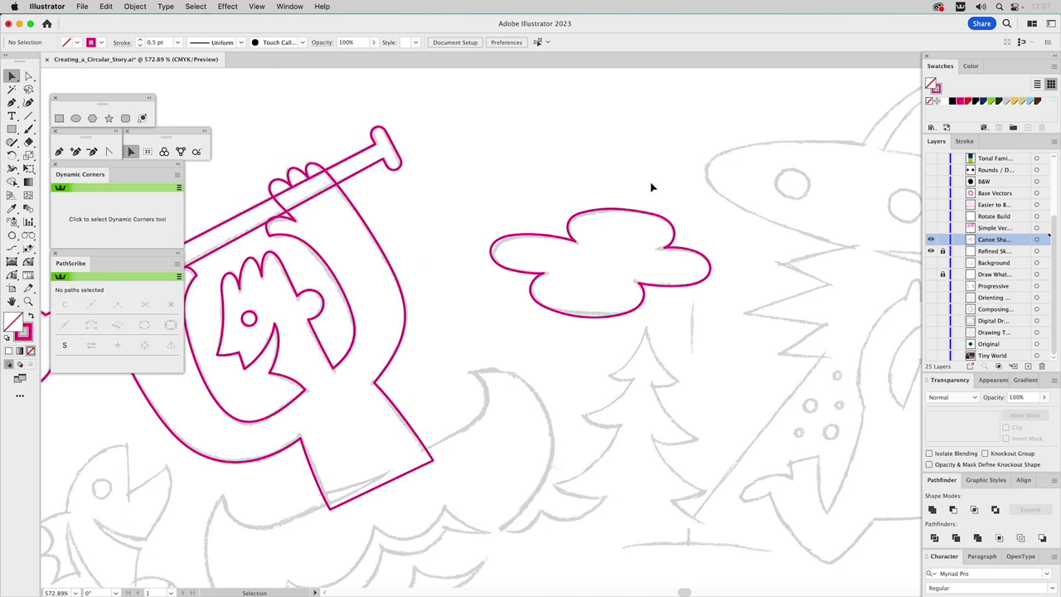
click(630, 210)
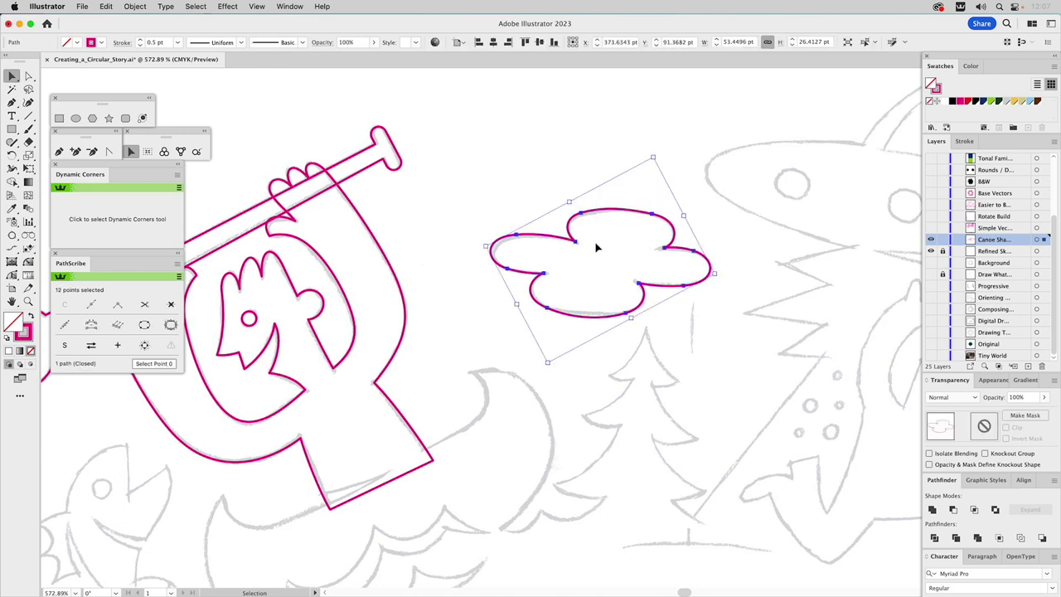
key(Delete)
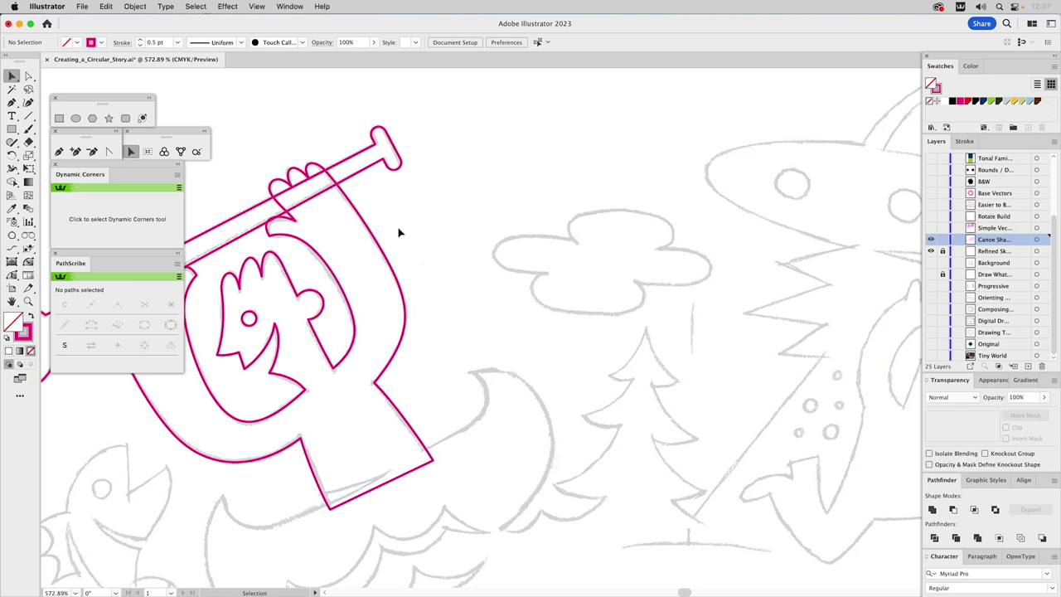
click(59, 152)
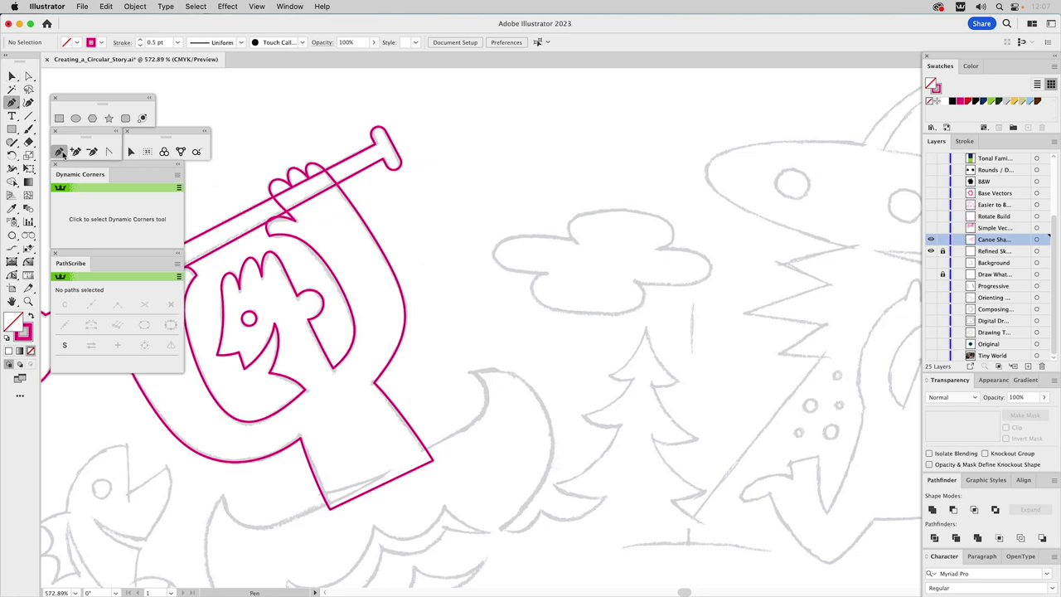
Step: Draw a closed four-point Pen path over the grey cloud sketch
click(542, 274)
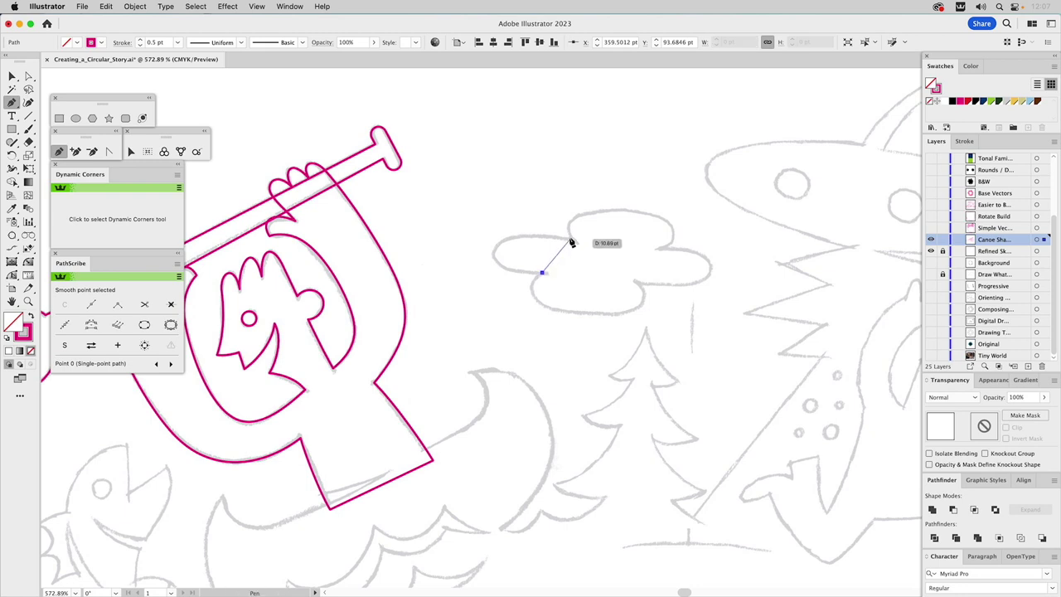
click(572, 241)
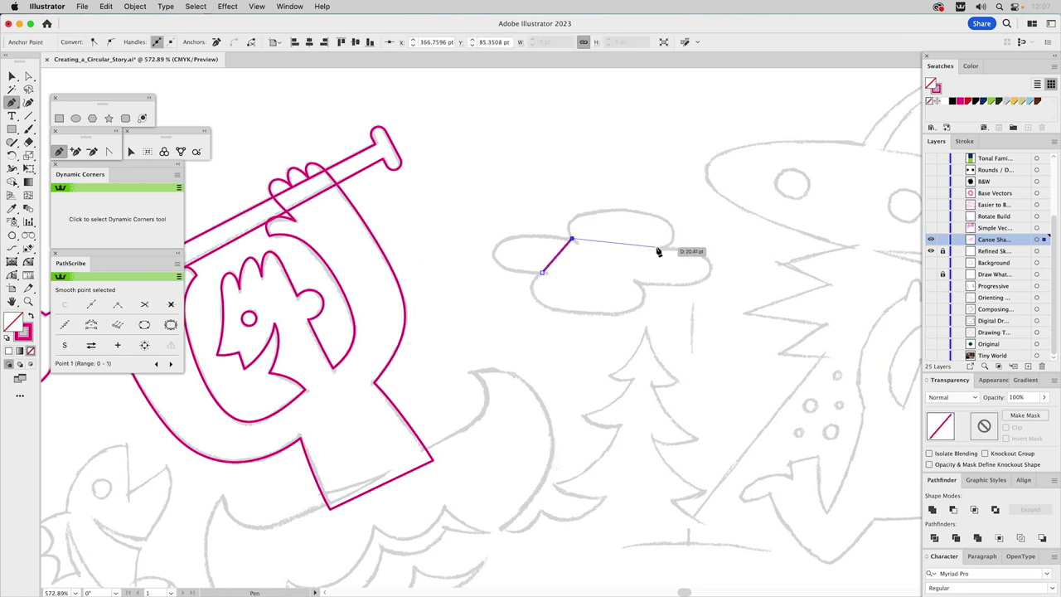
click(658, 247)
click(637, 283)
click(542, 274)
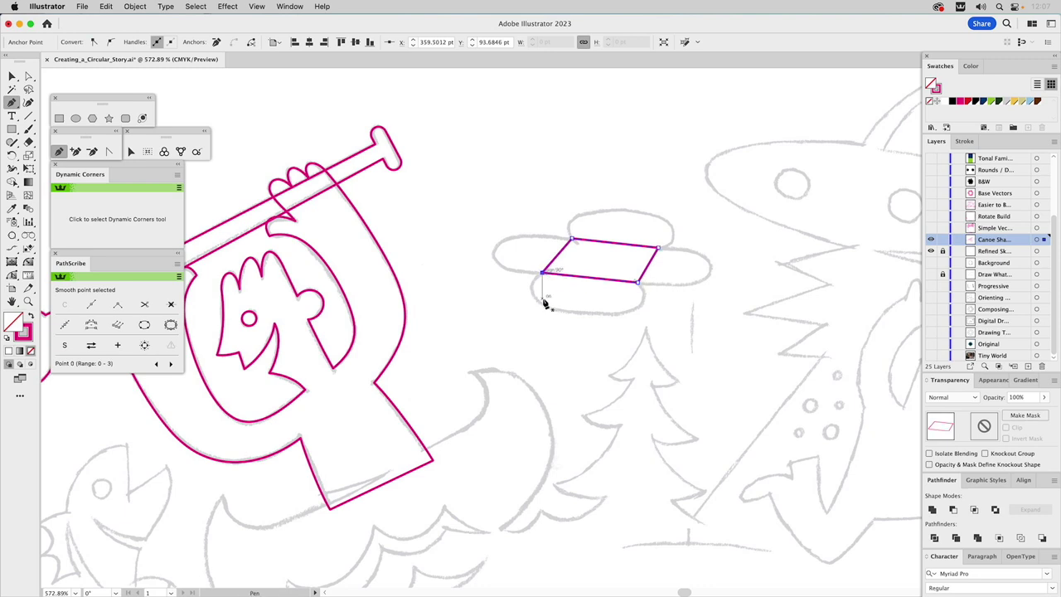
click(109, 152)
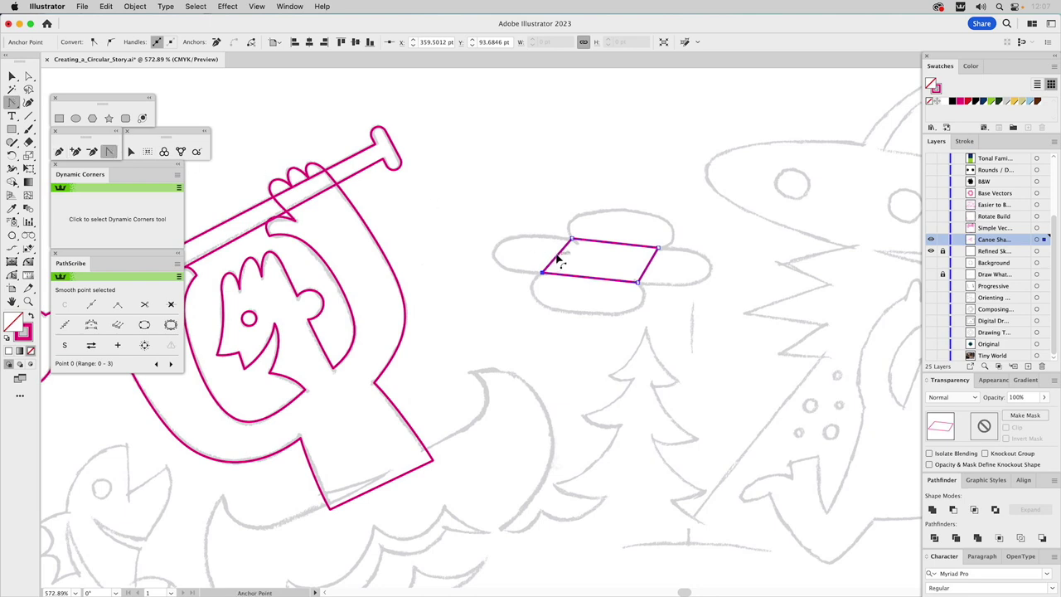
Step: Curve the quadrilateral's ends and edges outward, pulling the top up into a cloud bump
drag(555, 254, 527, 252)
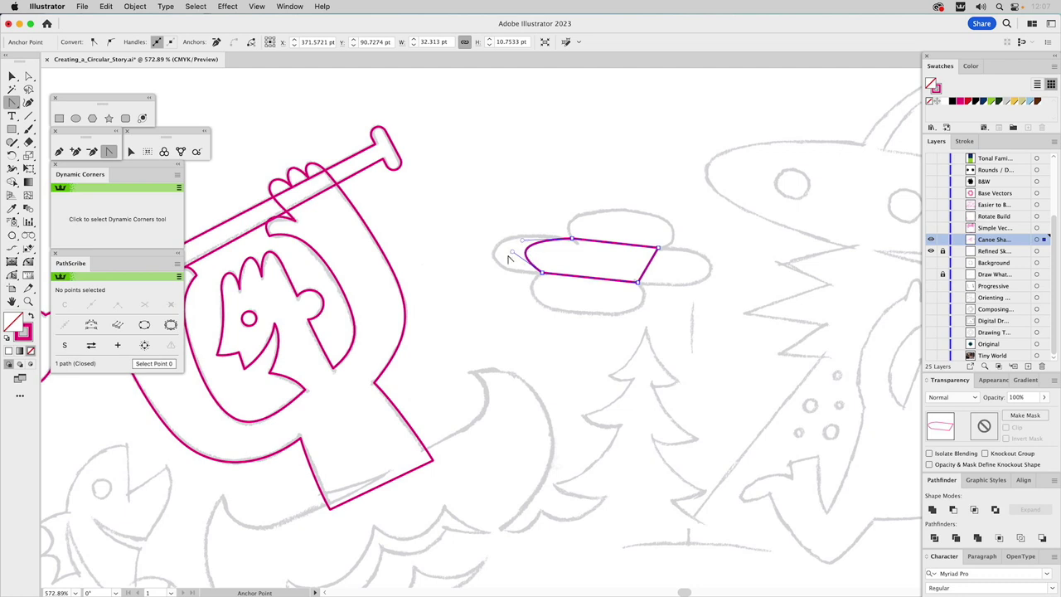
drag(513, 253, 458, 271)
drag(521, 240, 492, 217)
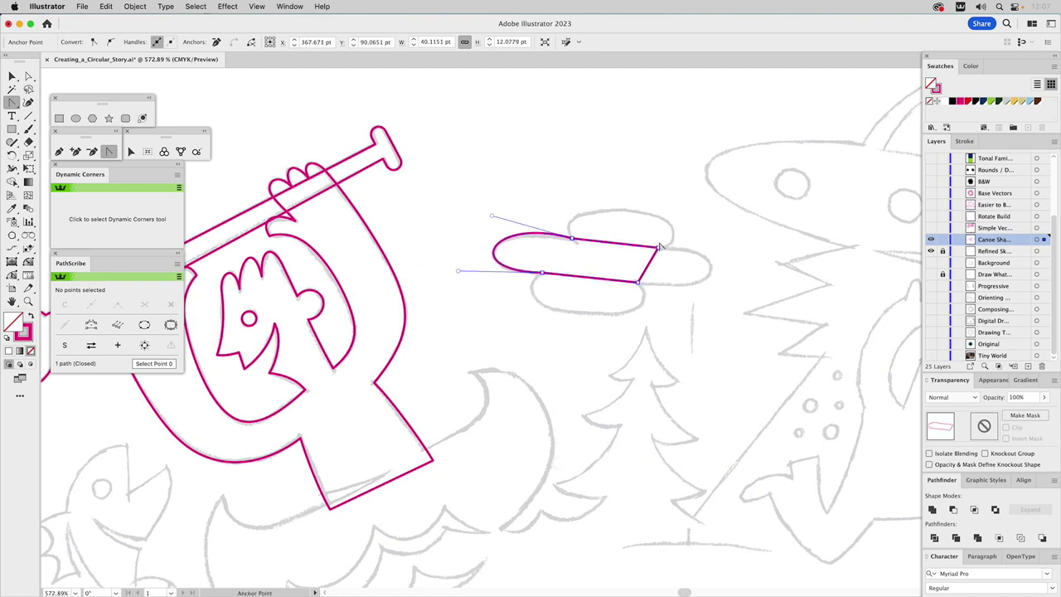
drag(652, 265, 713, 249)
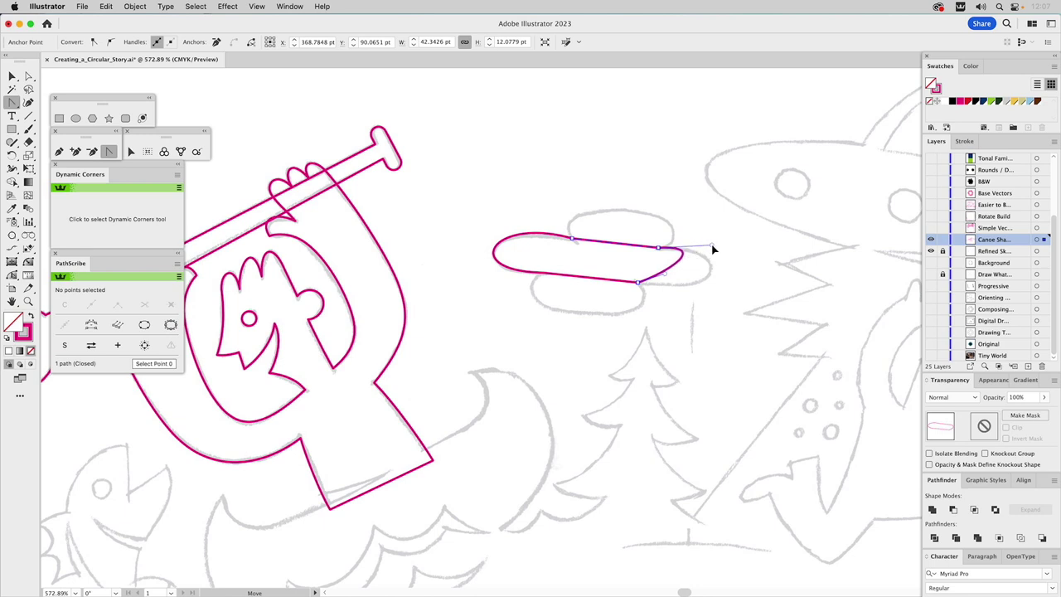
drag(661, 276, 746, 296)
drag(713, 245, 717, 244)
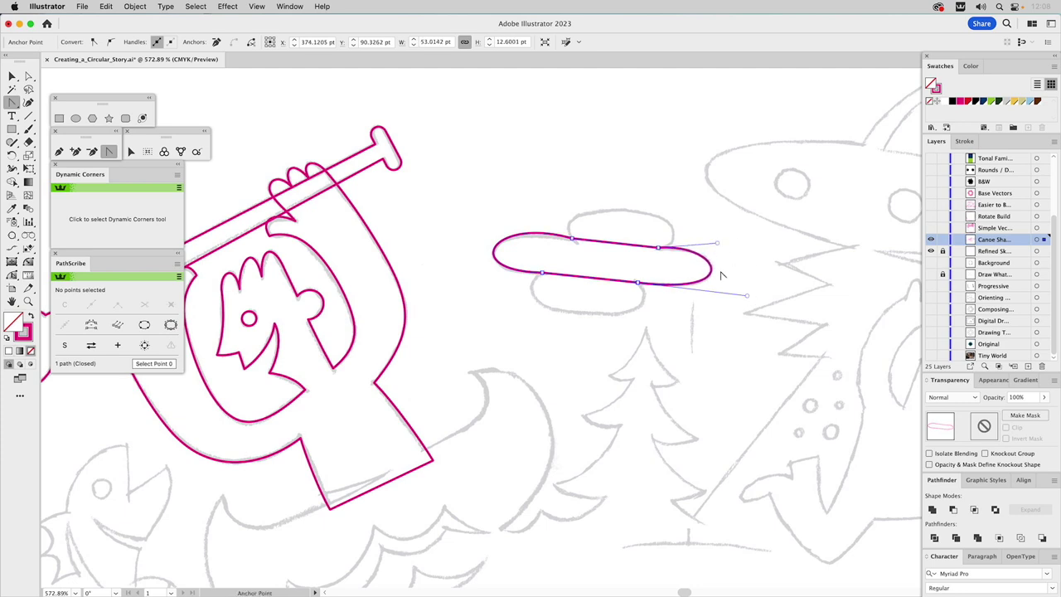
drag(577, 282, 662, 316)
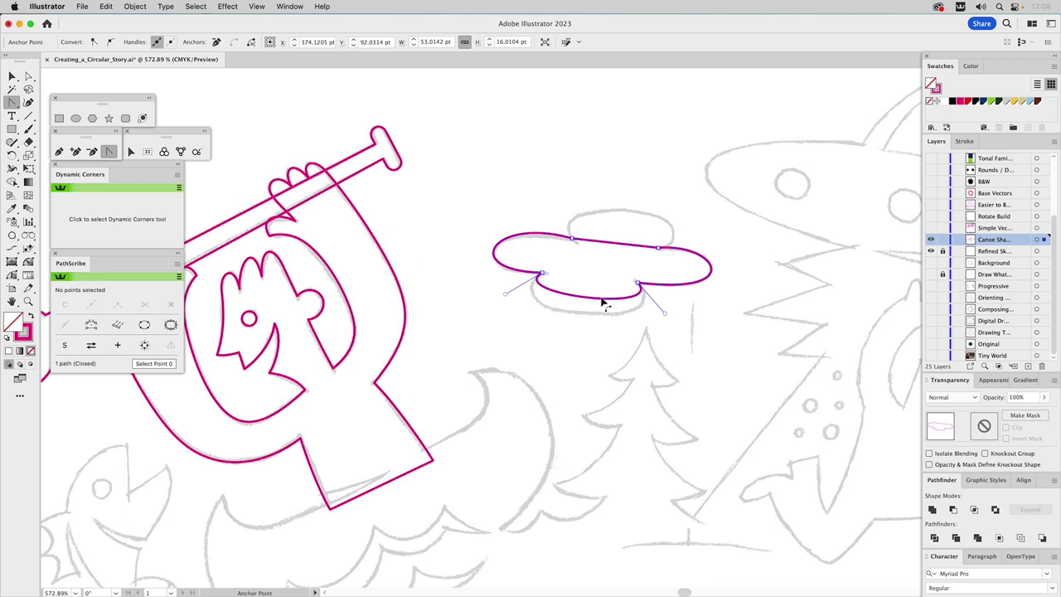
drag(587, 240, 717, 228)
click(75, 152)
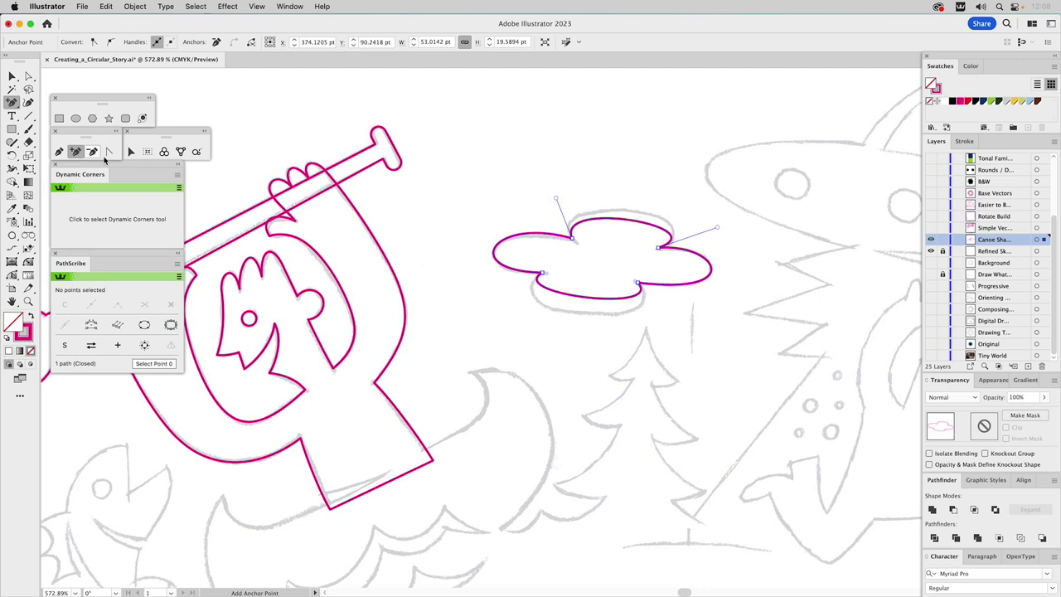
Step: Add an anchor on the cloud's bottom edge and raise the top and left lobes
click(586, 297)
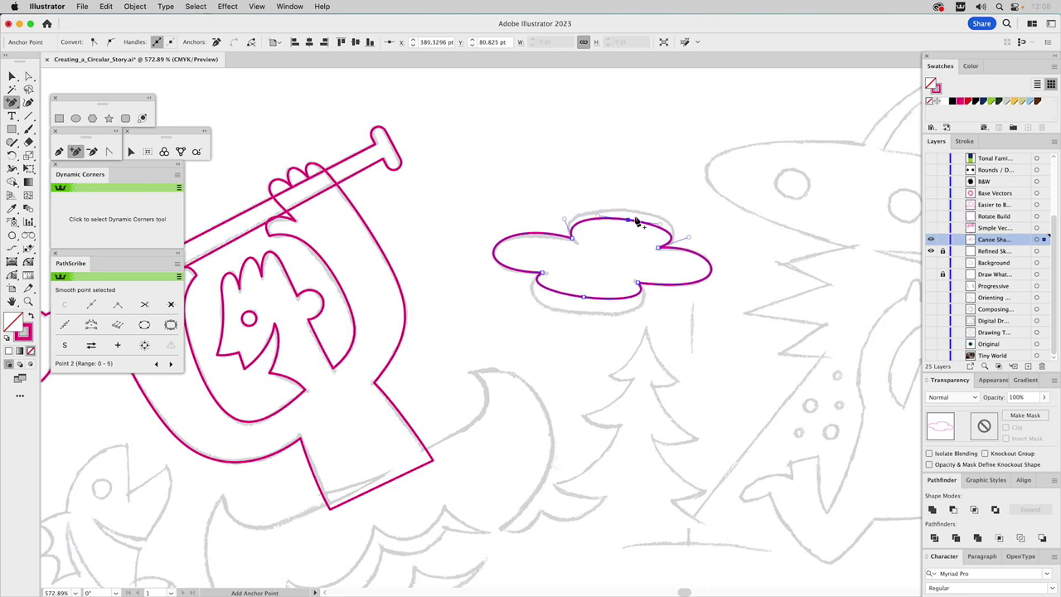
key(a)
drag(630, 221, 664, 216)
drag(564, 219, 559, 215)
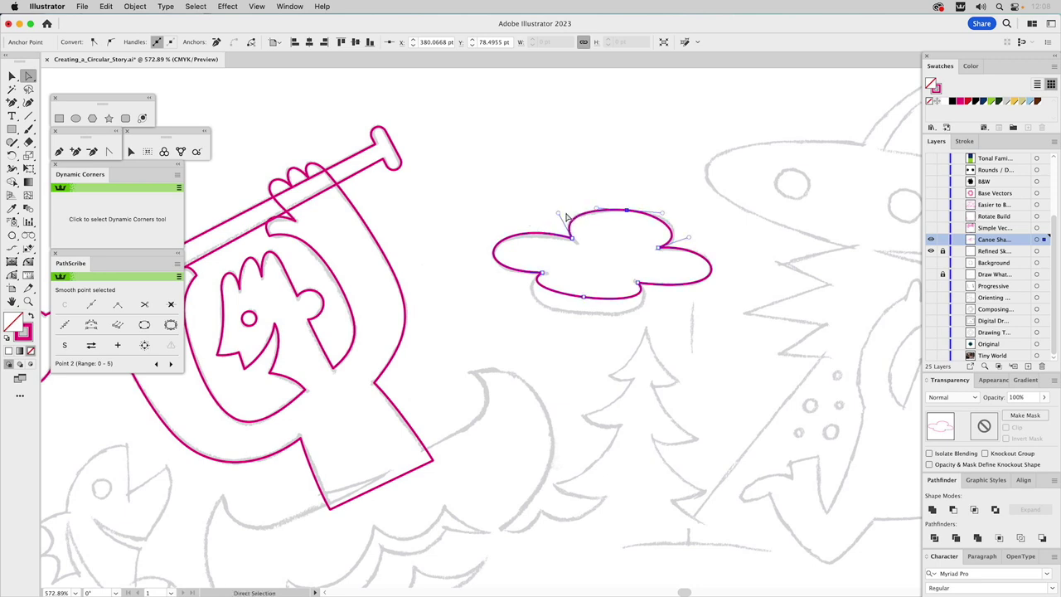
Step: Pull the new bottom point down and reshape the lower-left and lower-right lobes
click(669, 214)
click(583, 301)
drag(582, 302, 583, 314)
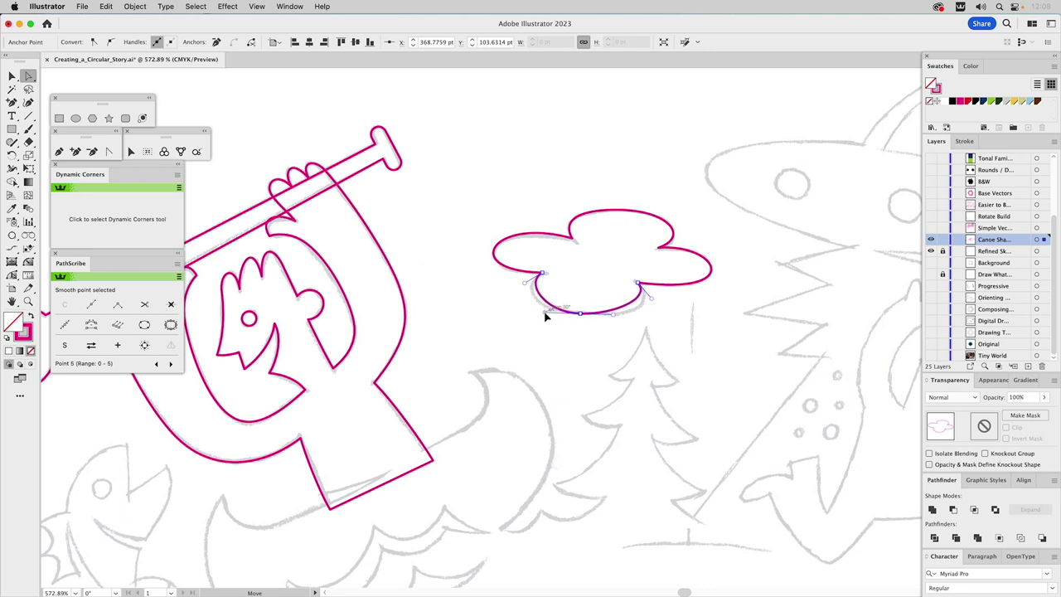
drag(525, 286, 514, 288)
drag(652, 302, 627, 318)
super+click(606, 290)
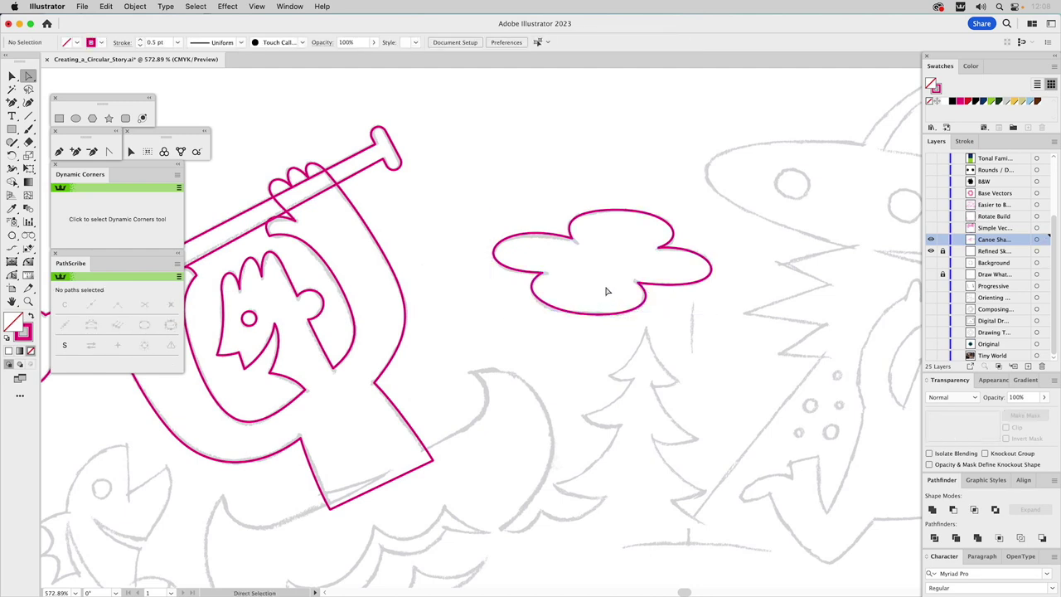
Step: Check the cloud's bottom, top and right-lobe anchors, then fit the artboard with Cmd+0
click(580, 314)
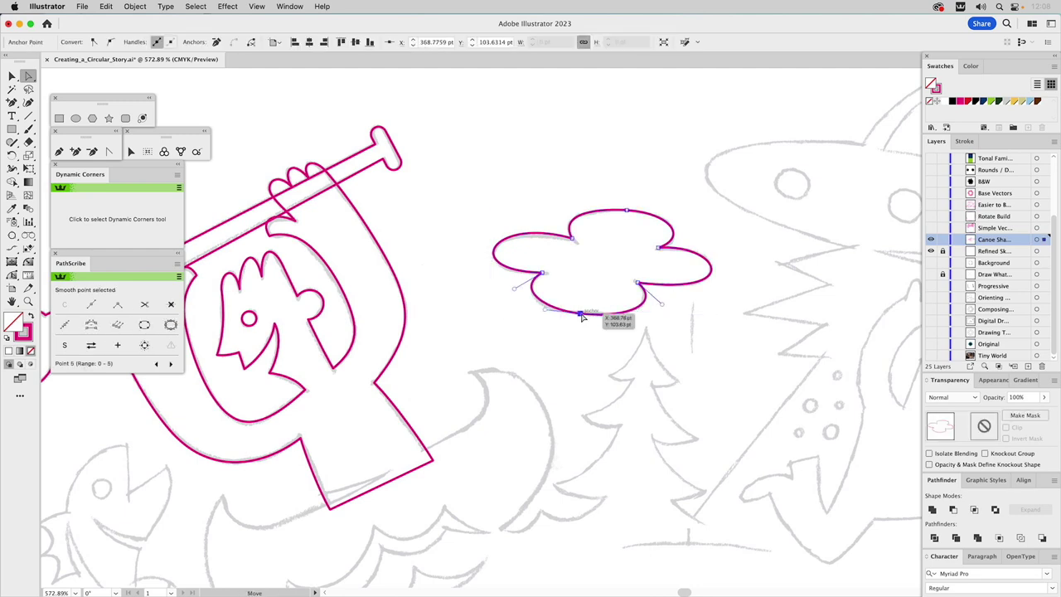
super+click(584, 305)
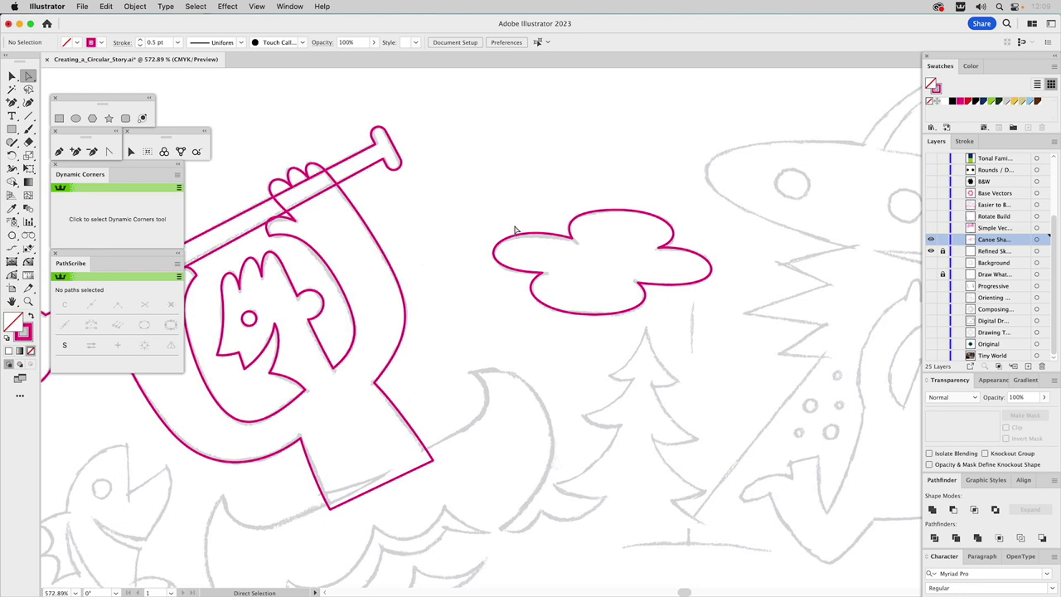
click(543, 245)
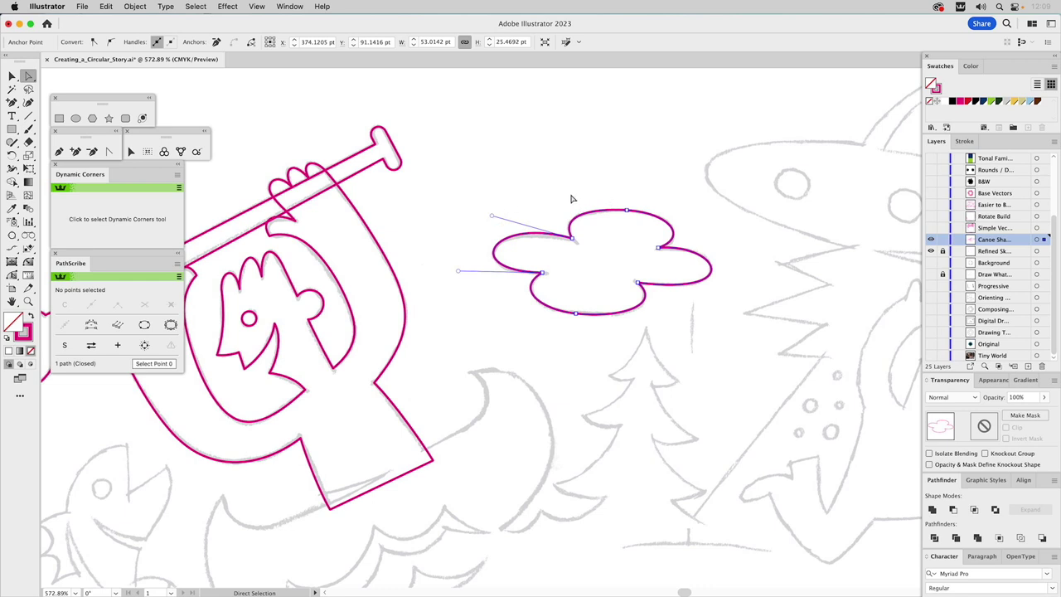
click(628, 211)
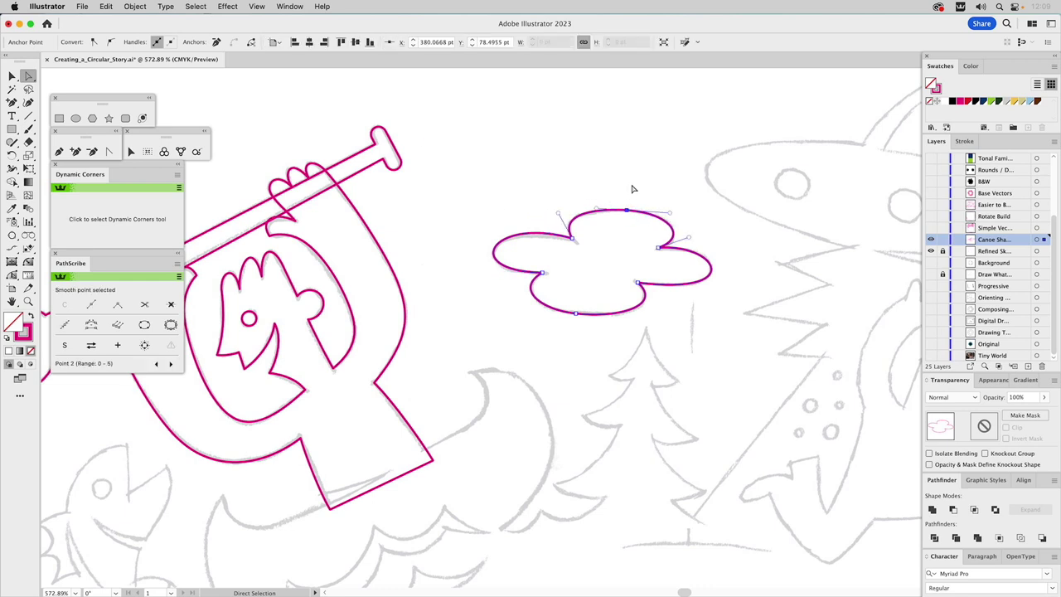
click(630, 189)
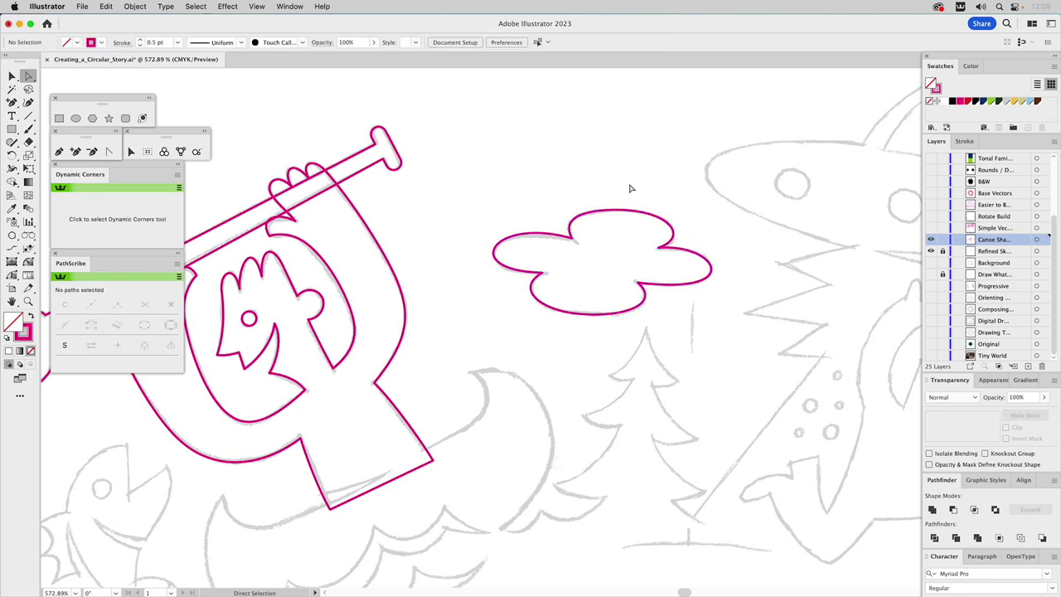
click(575, 240)
click(661, 248)
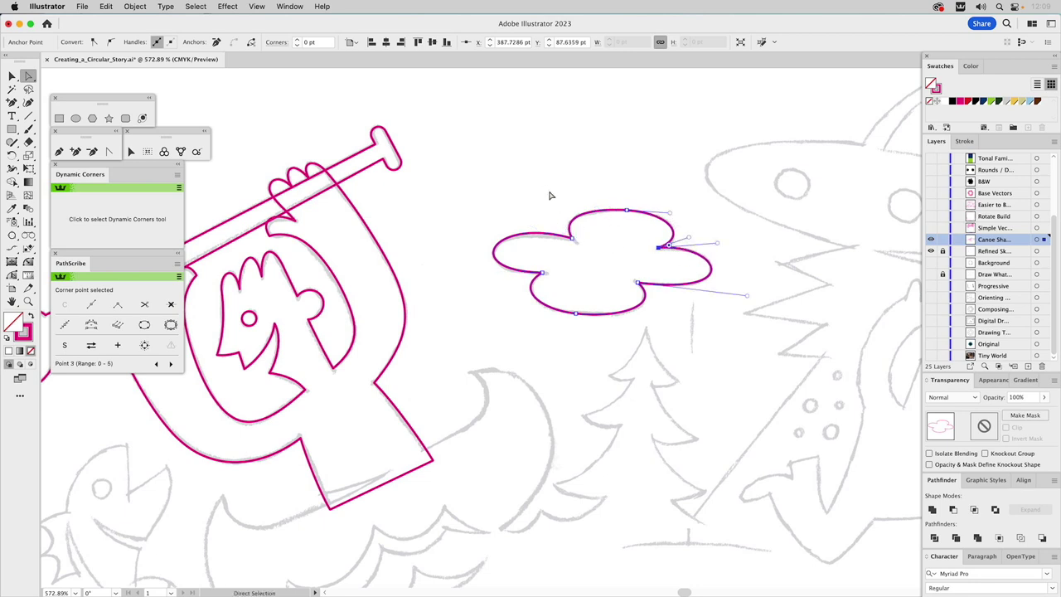
click(627, 210)
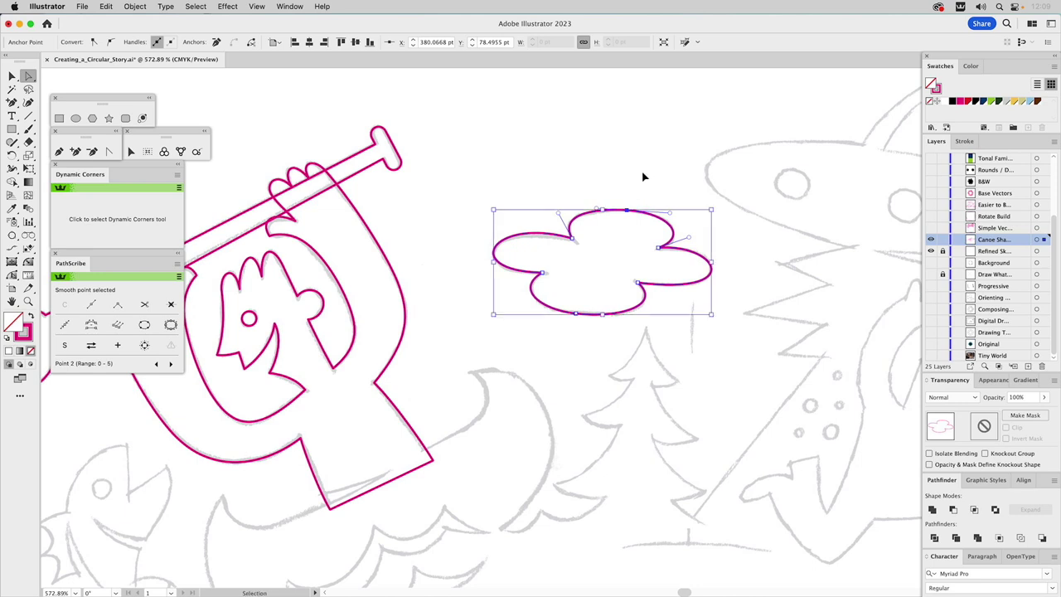
super+click(642, 174)
key(super+0)
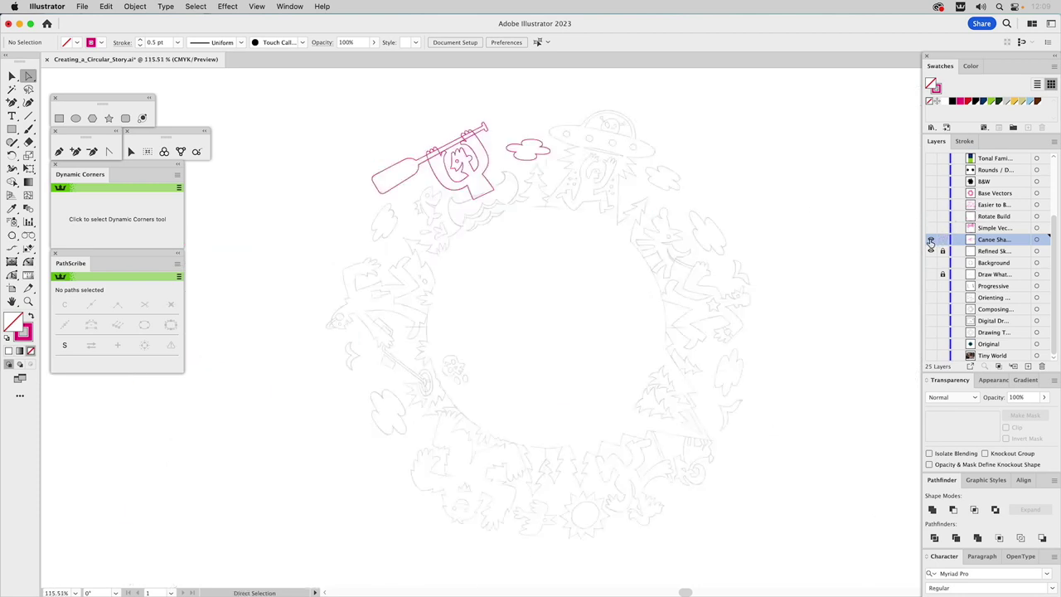
Step: Hide Canoe Shapes and show the Simple Vectors and Refined Sketch layers in Preview
click(930, 240)
key(cmd+y)
click(930, 228)
key(cmd+y)
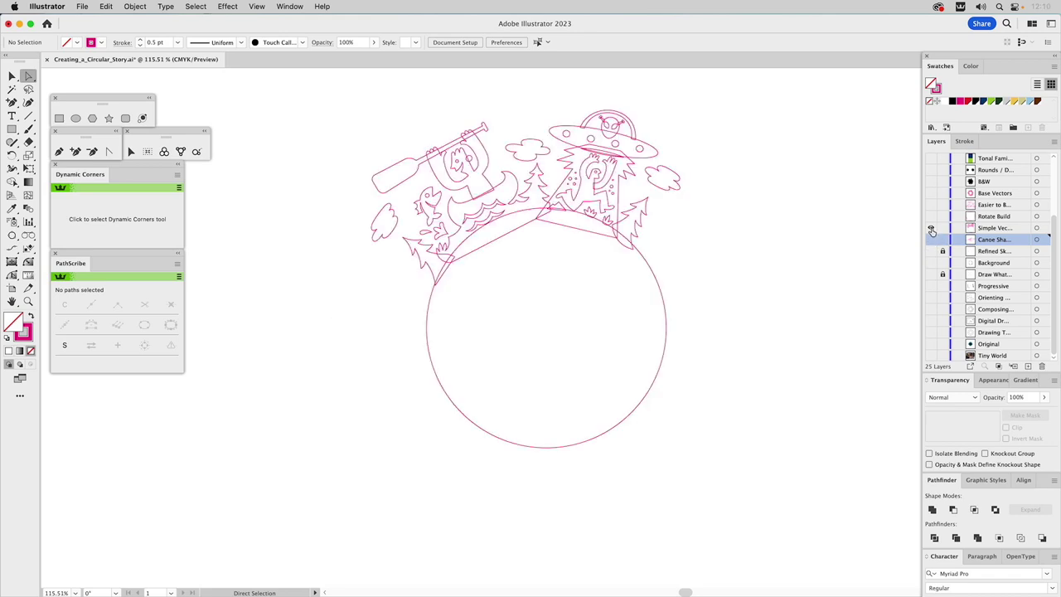
click(930, 250)
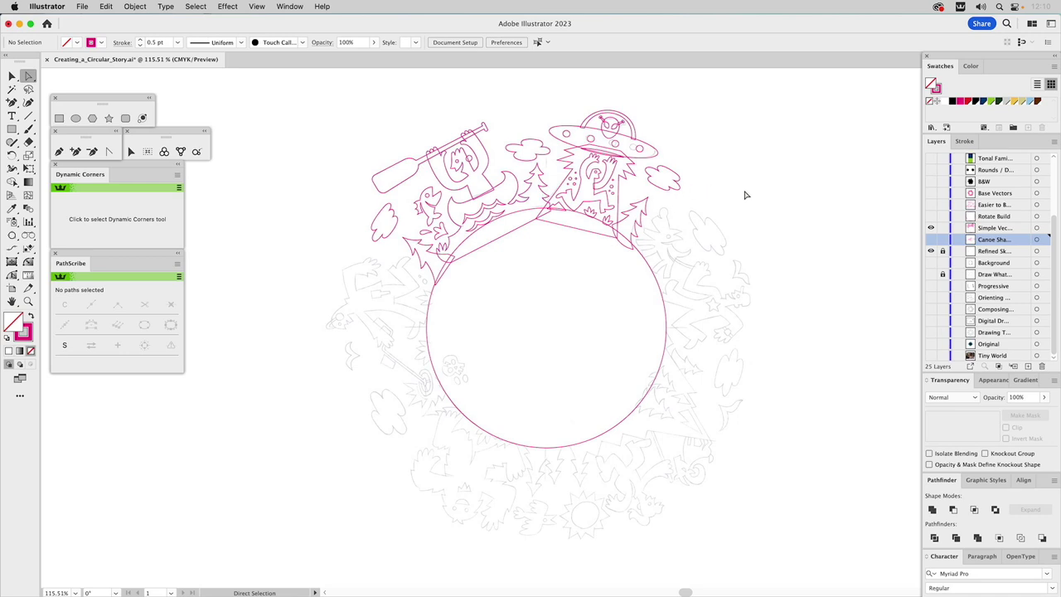
key(v)
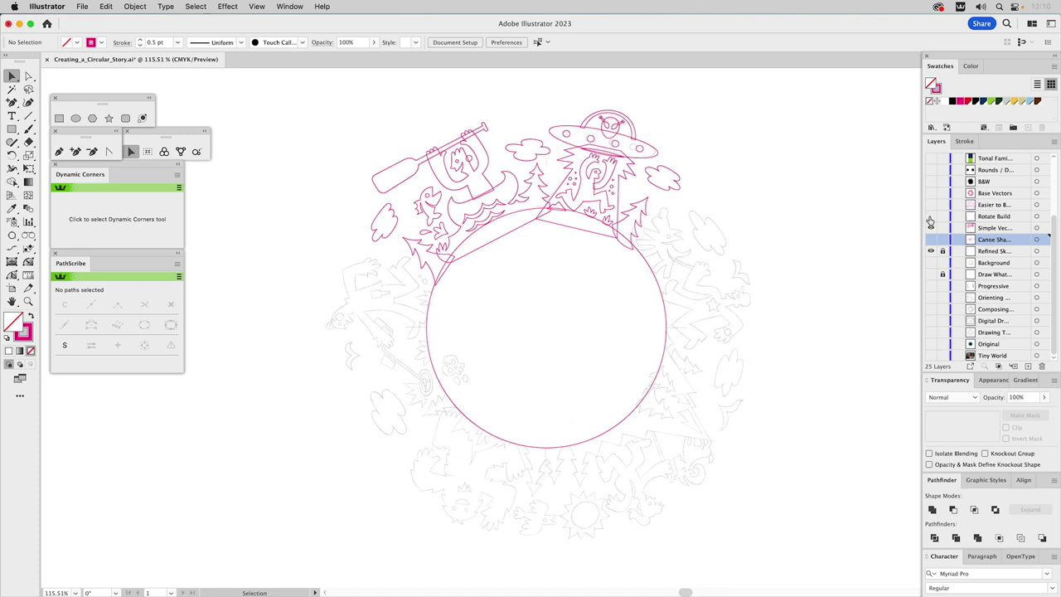
Step: Inspect the planet circle, then turn on the Rotate Build layer
click(664, 304)
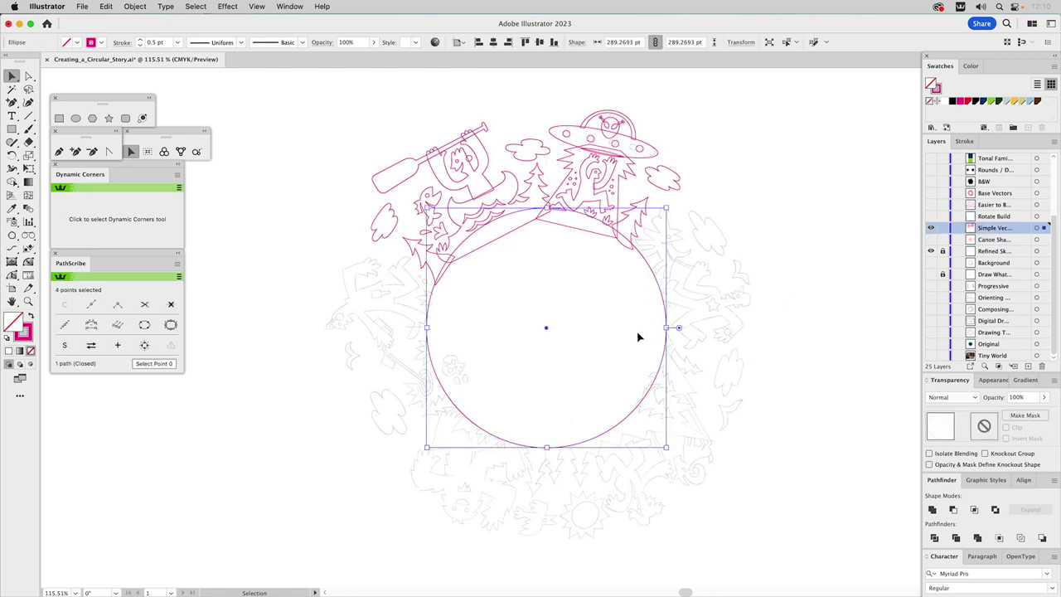
click(880, 226)
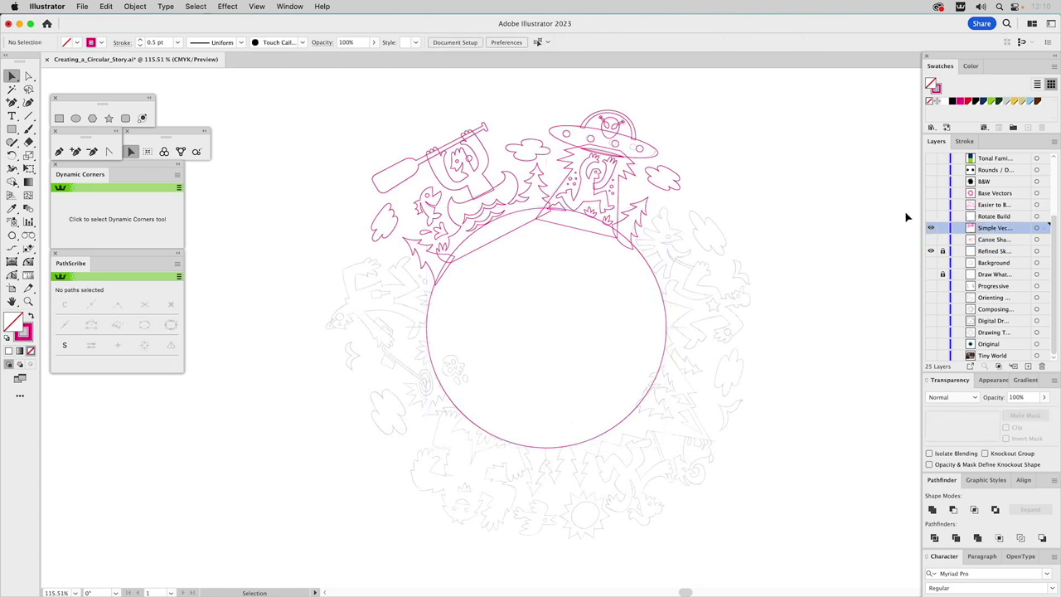
click(930, 217)
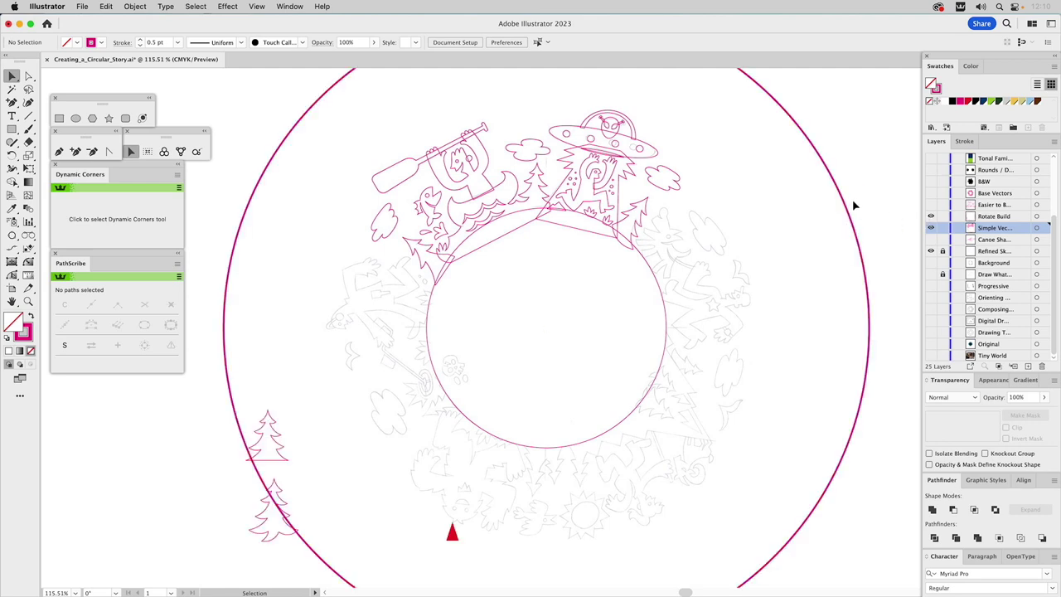
Step: Show Rotate Build, hide Simple Vectors, and select the sketch image with the large ring
click(930, 215)
click(932, 228)
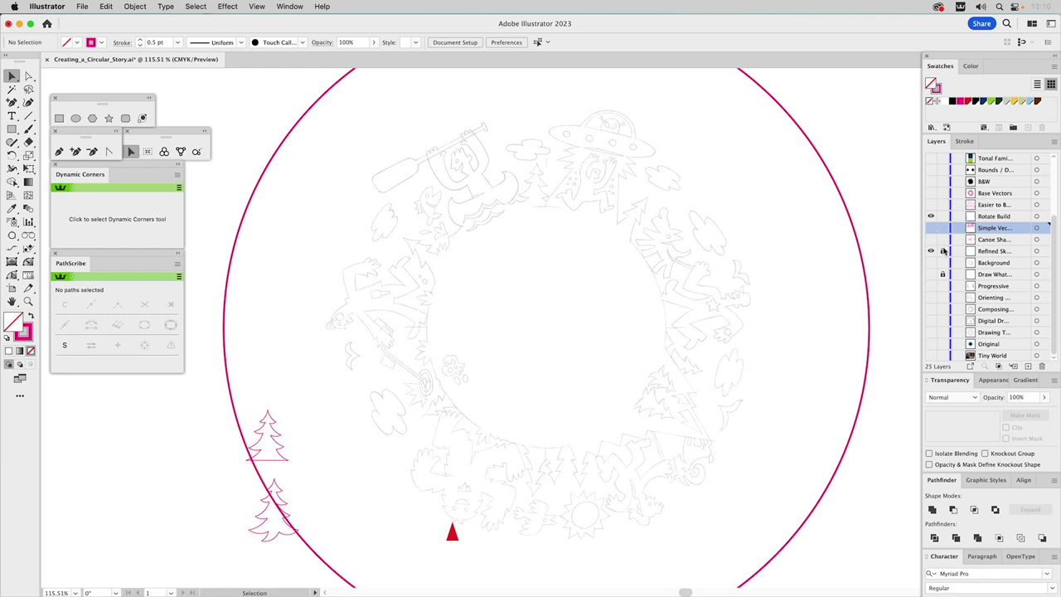
click(720, 262)
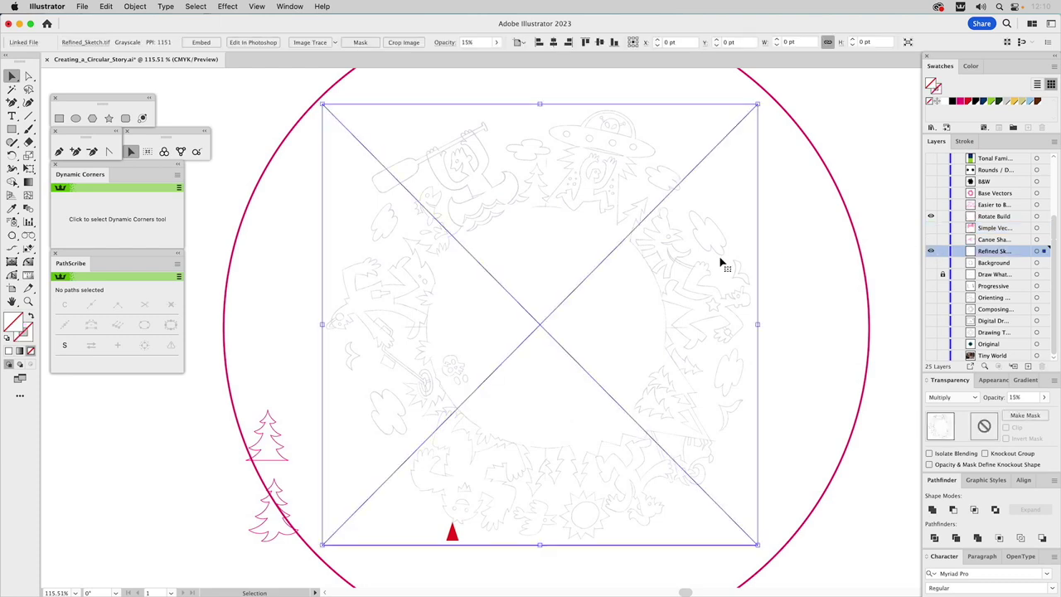
shift+click(850, 218)
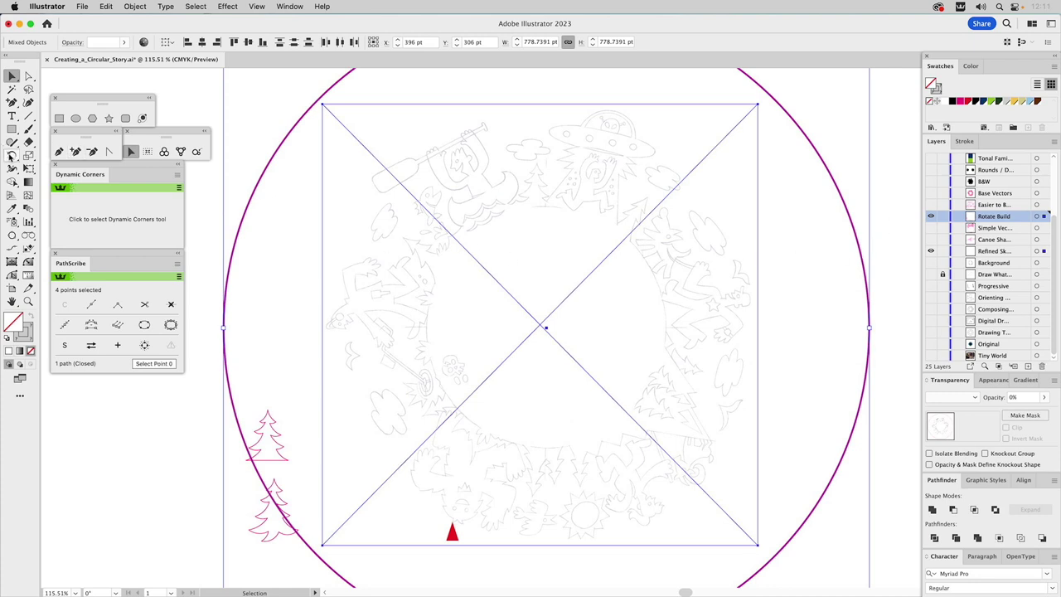
Step: Enter a 209.31° rotation angle for the sketch ring and guide square, checking it with Preview
double_click(11, 156)
drag(572, 352, 701, 238)
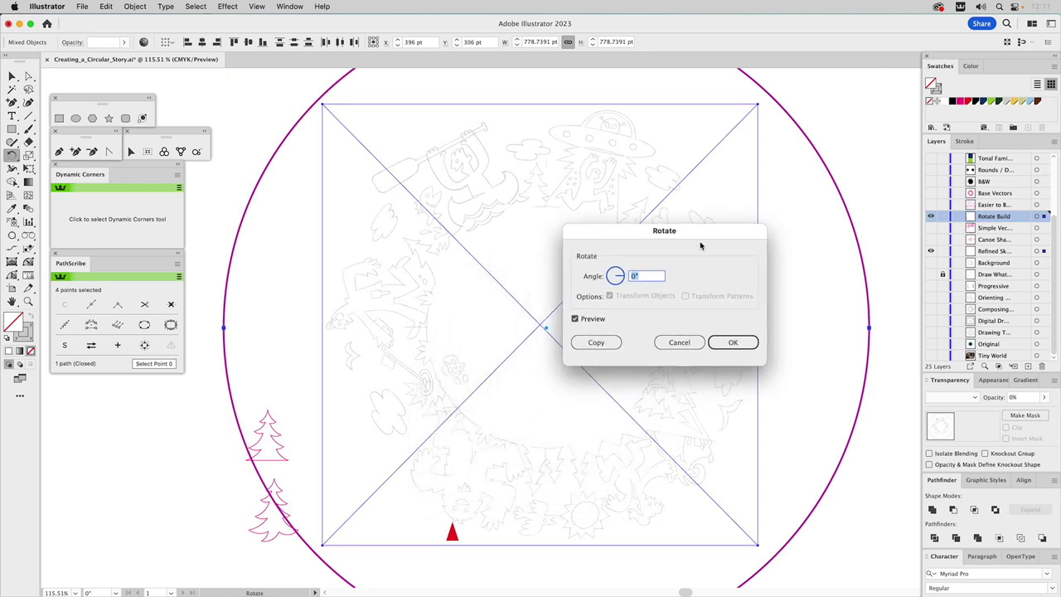
text(209.31)
key(Tab)
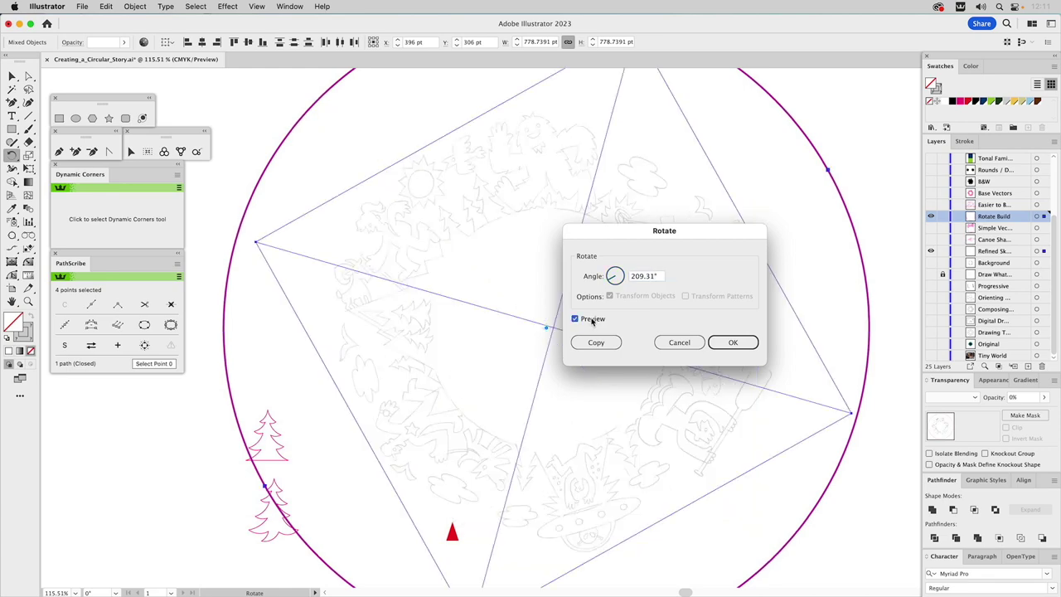
click(592, 322)
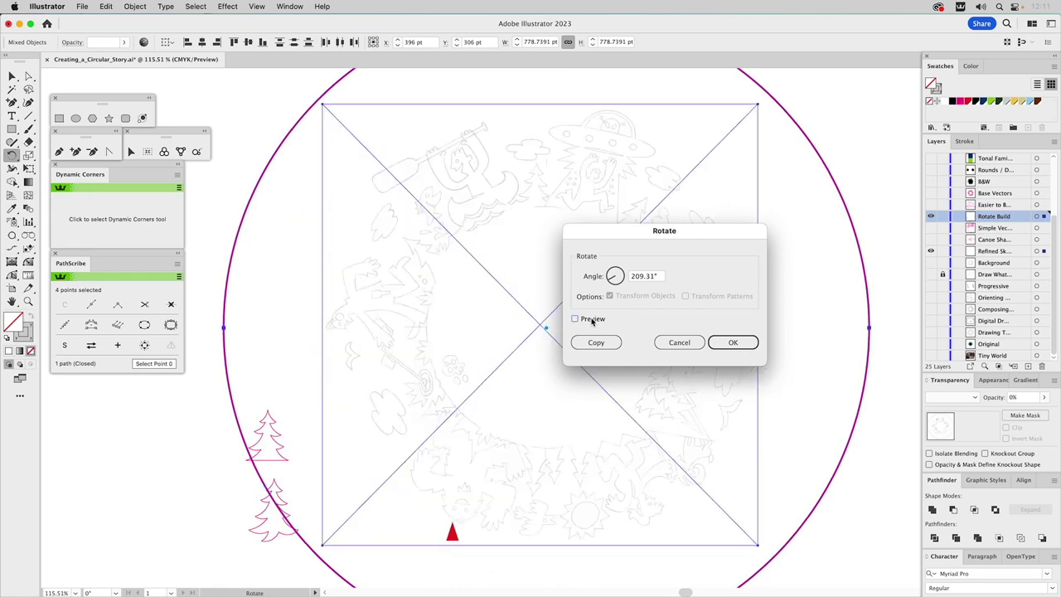
click(592, 321)
Step: Apply the 209.31° rotation, deselect, and show the pink yeti outline layer
click(724, 346)
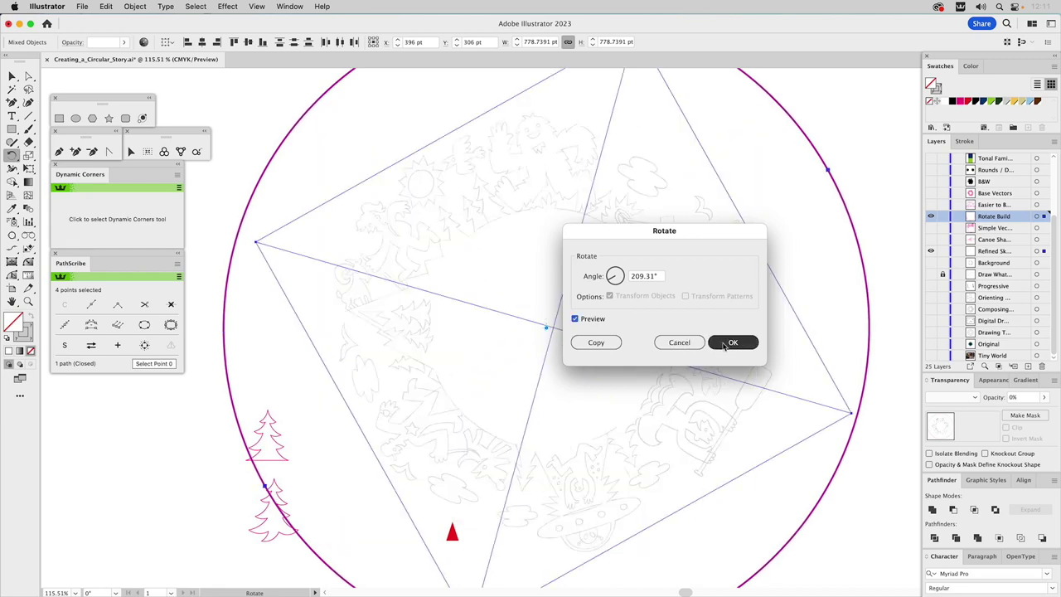
click(725, 344)
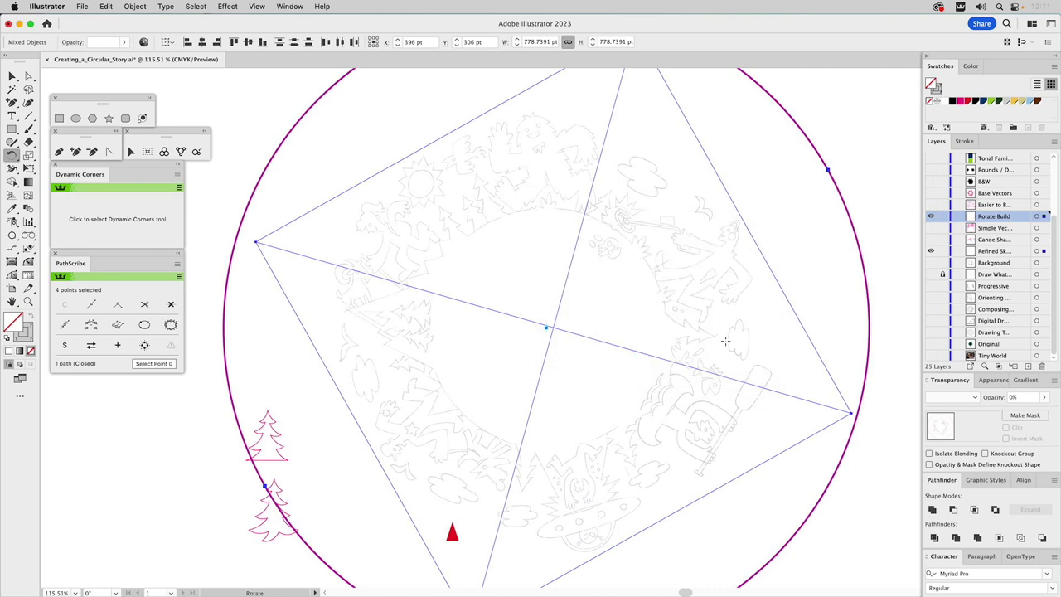
key(v)
click(846, 122)
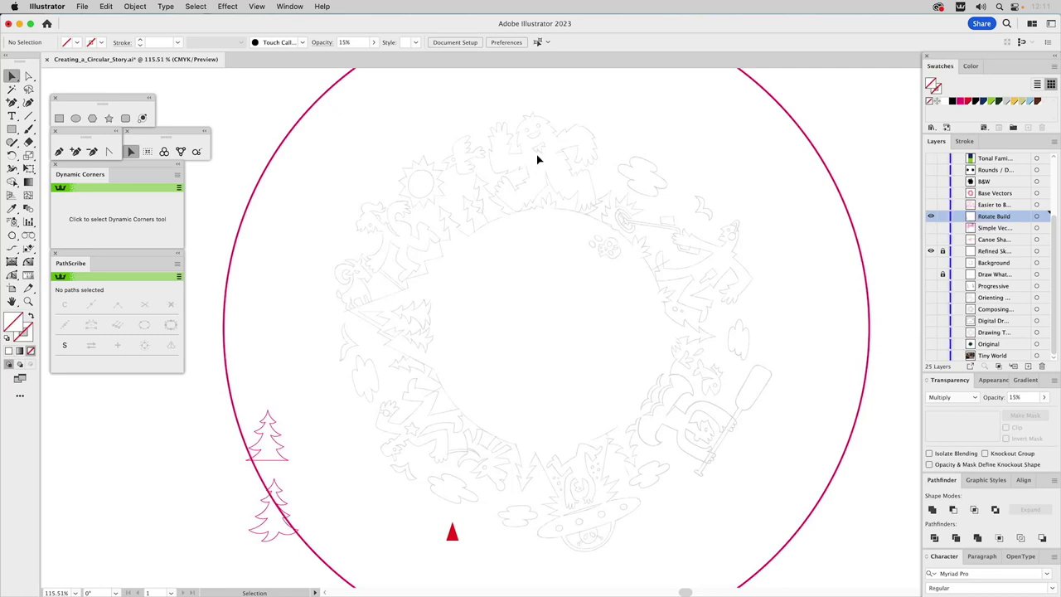
click(930, 207)
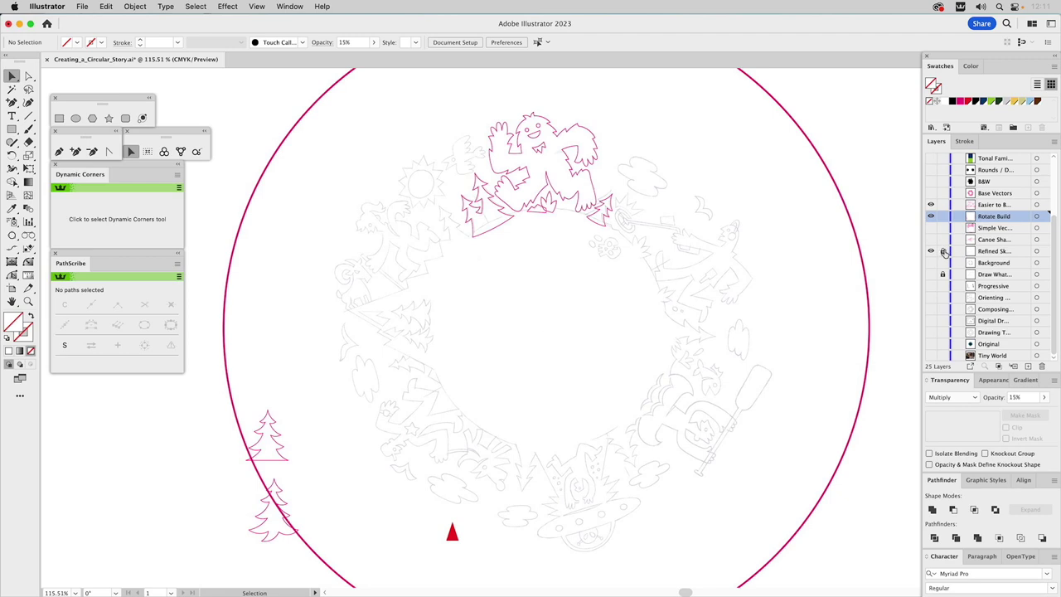
Step: Select the yeti outline artwork together with the rotated sketch, polygon and large circle
key(super+semicolon)
key(super+semicolon)
click(1038, 205)
key(super+semicolon)
key(super+a)
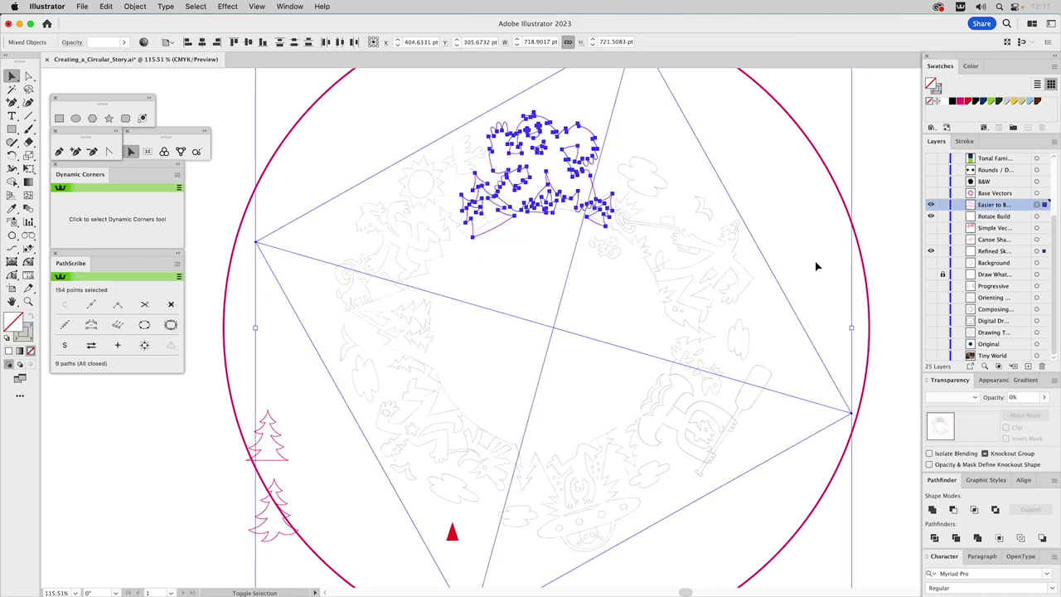
shift+click(869, 283)
Step: Rotate the selection by -209.31°, deselect, and lock the Refined Sketch layer
click(12, 156)
double_click(11, 156)
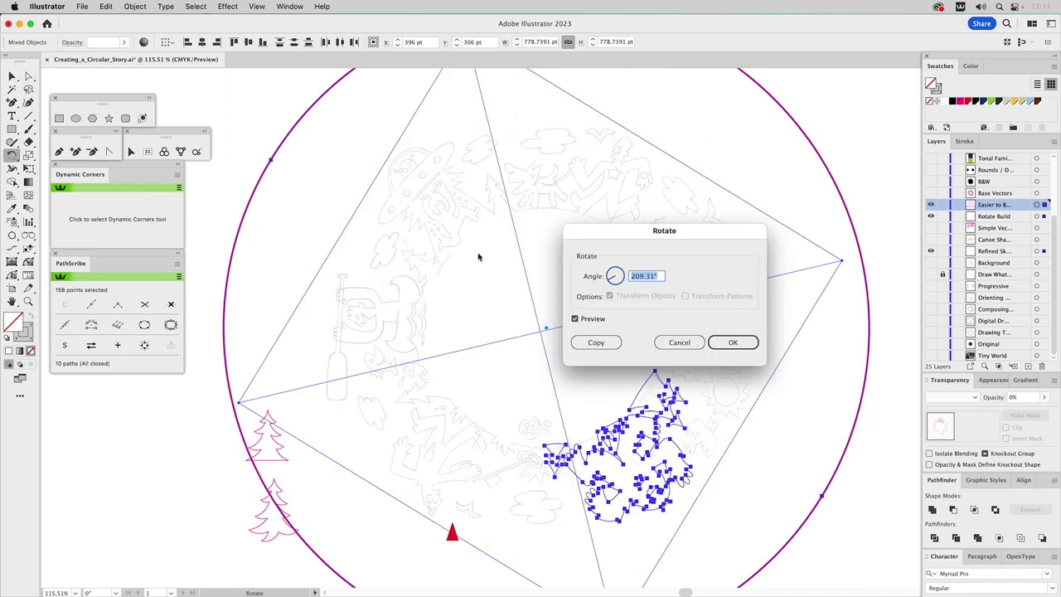
click(631, 276)
text(-)
click(602, 320)
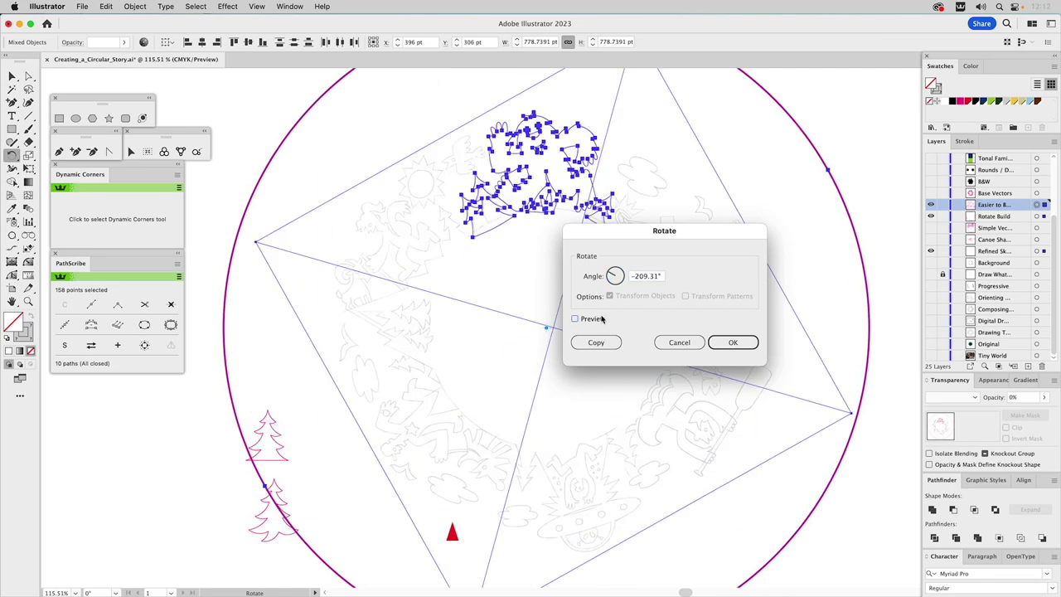
click(603, 319)
click(732, 342)
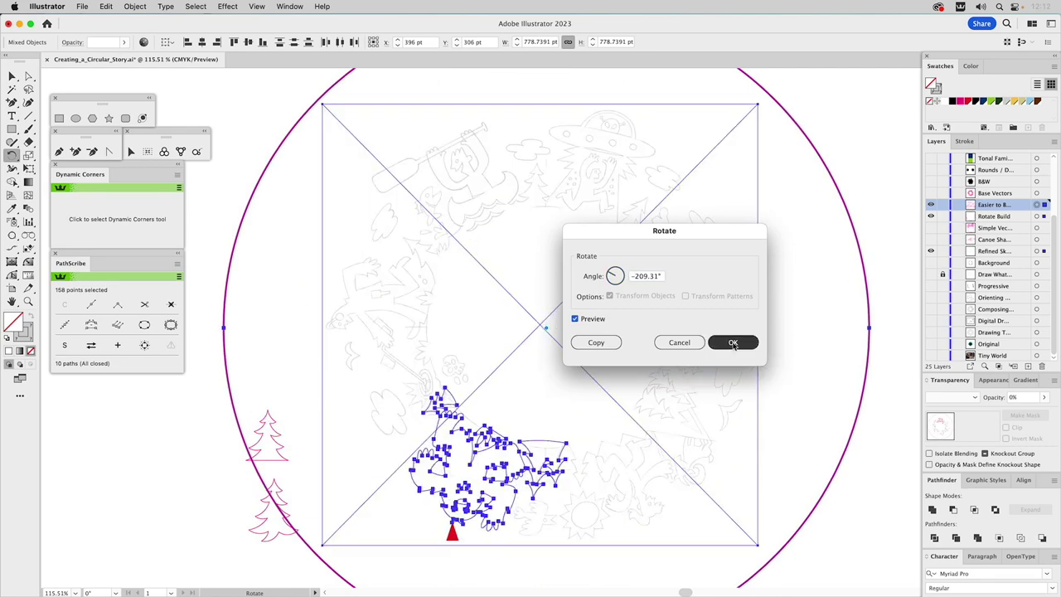
key(v)
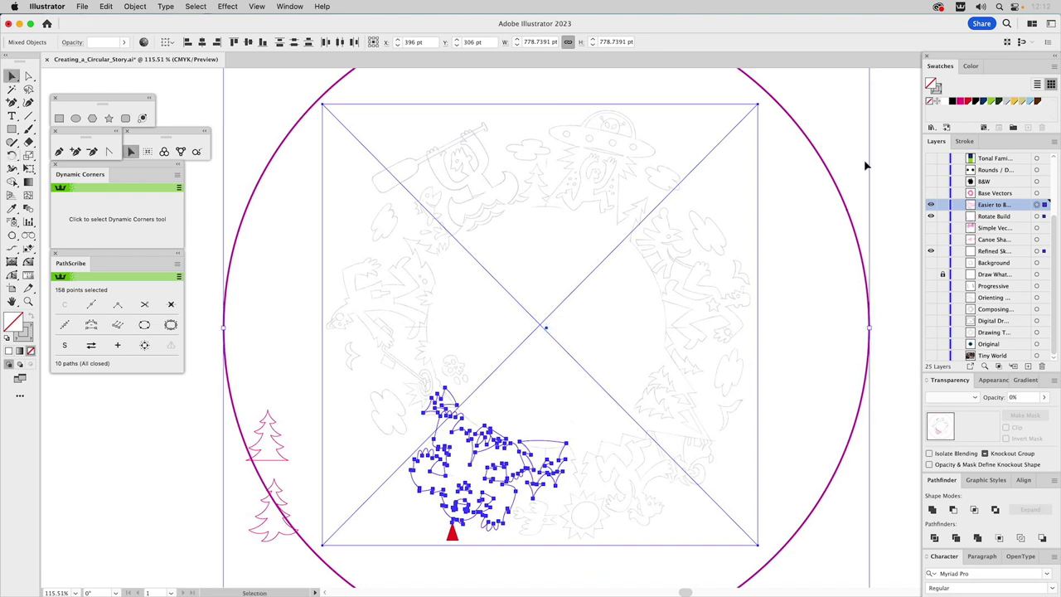
click(864, 160)
click(943, 251)
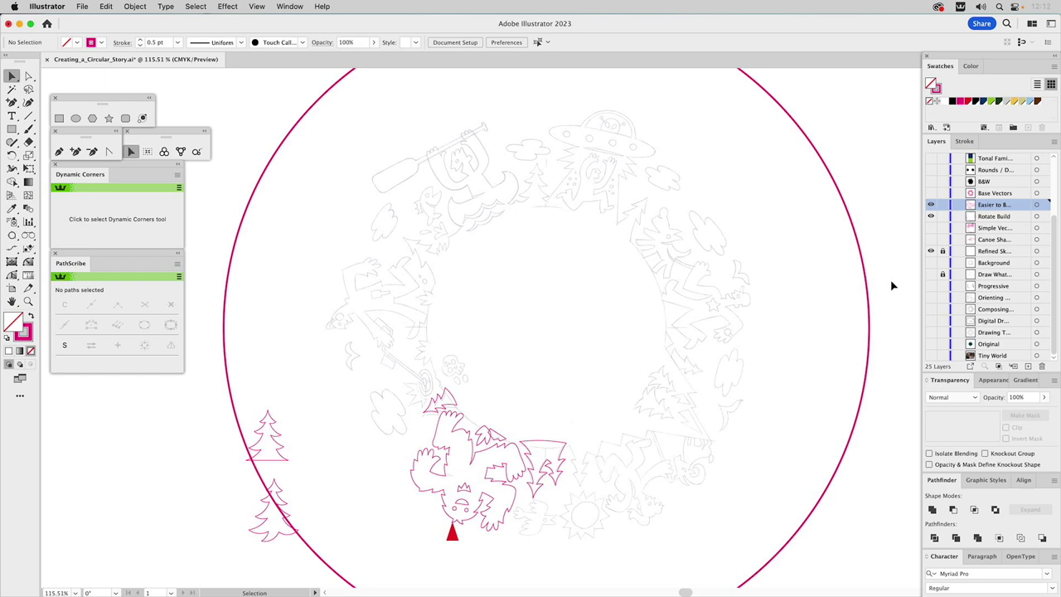
Step: Show the yeti outline layer and delete the large magenta circle
click(930, 204)
click(834, 225)
key(Delete)
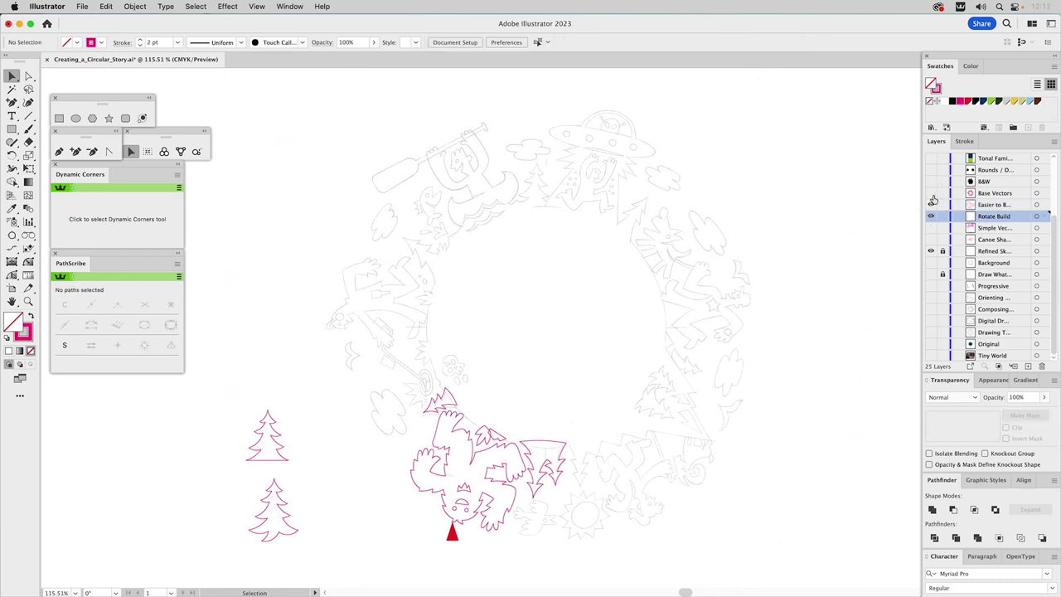
Step: Show and target the Base Vectors layer while hiding the Refined Sketch layer
click(930, 193)
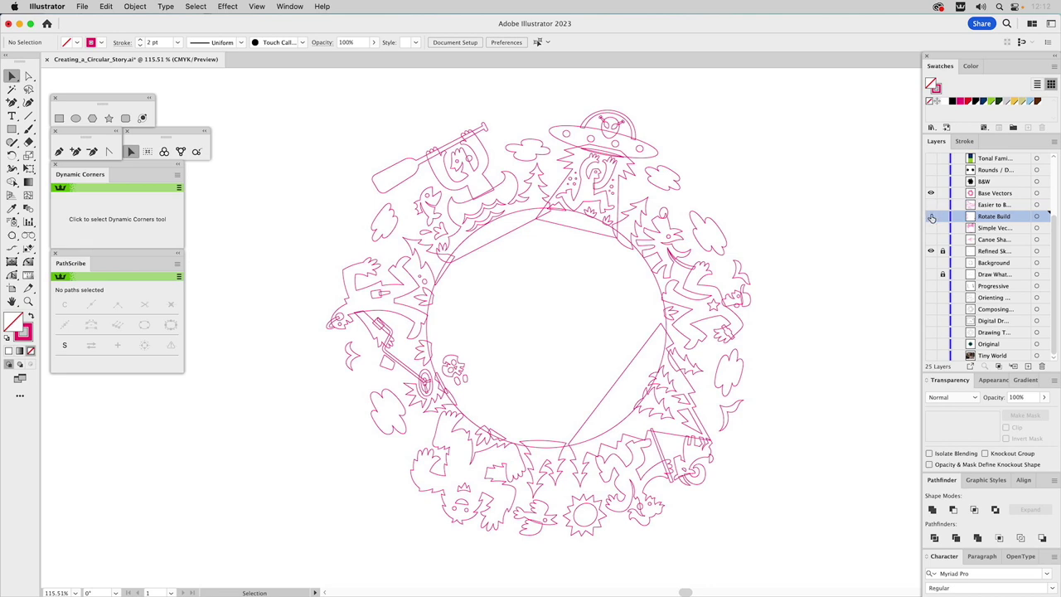
click(986, 193)
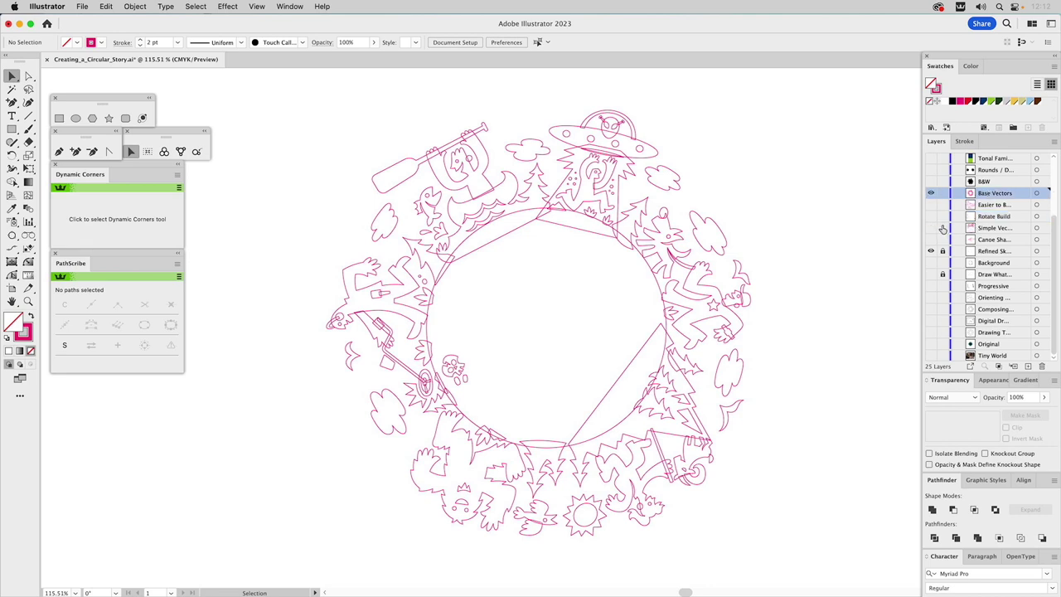
click(930, 251)
click(28, 302)
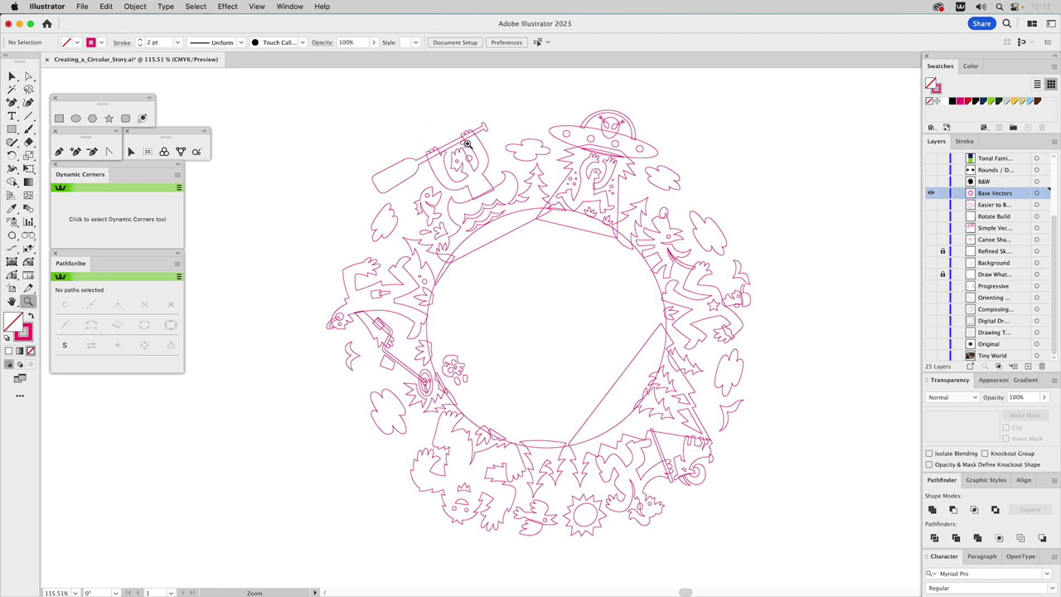
Step: Unite the paddler's two body paths, paddle and wave-and-tree outline into one shape with Pathfinder
drag(395, 118, 554, 237)
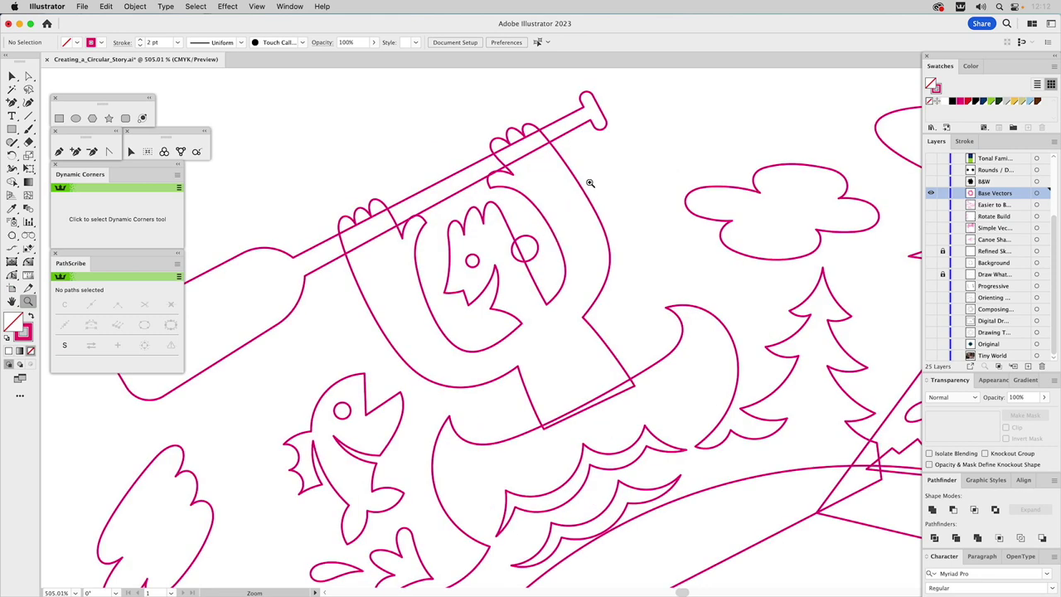
key(v)
drag(604, 93, 497, 287)
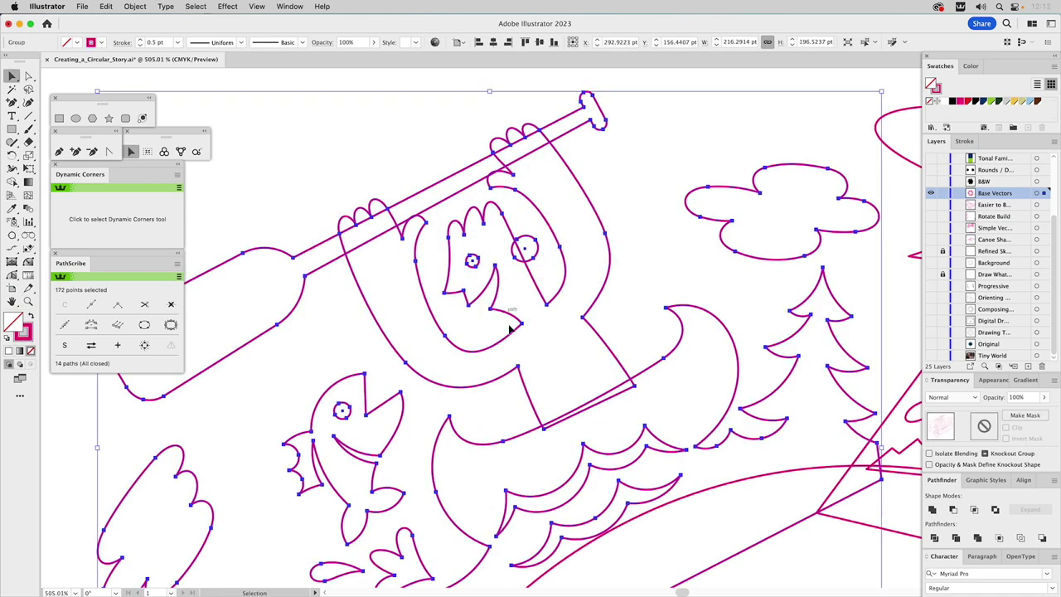
click(554, 278)
double_click(534, 284)
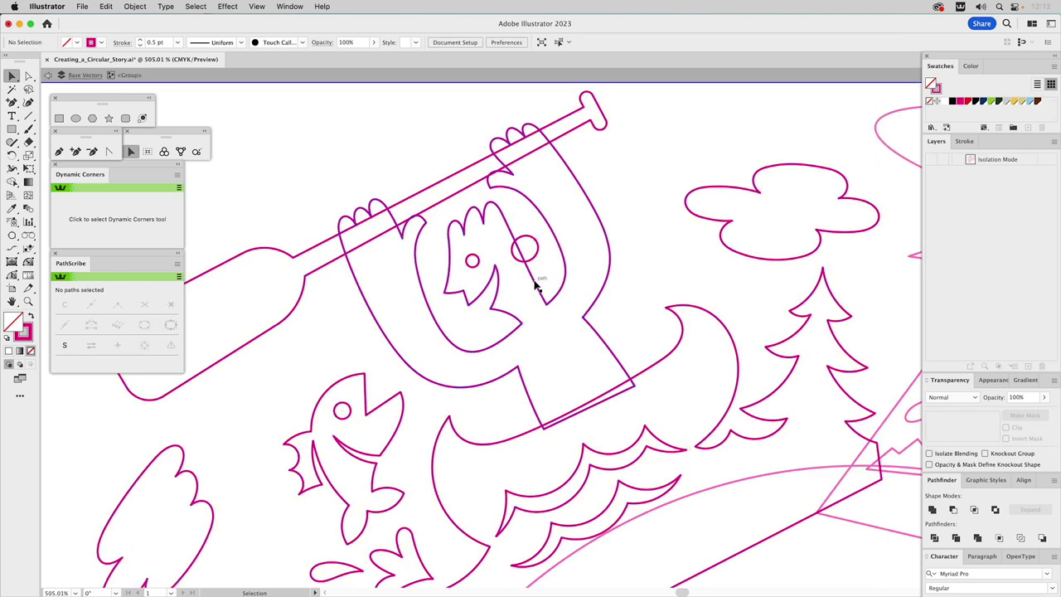
click(535, 284)
shift+click(533, 240)
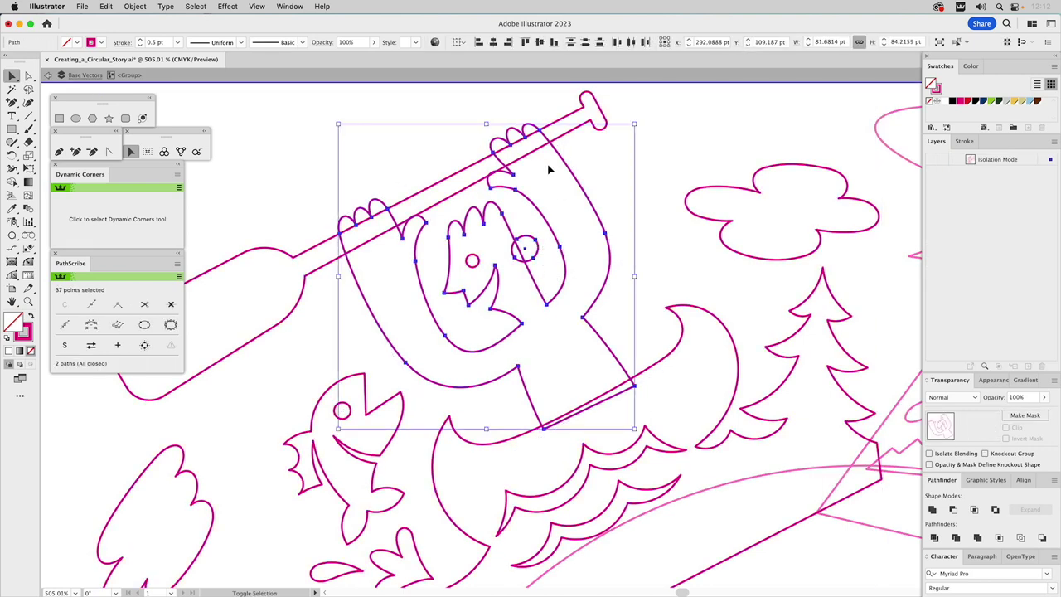
shift+click(466, 193)
shift+click(717, 333)
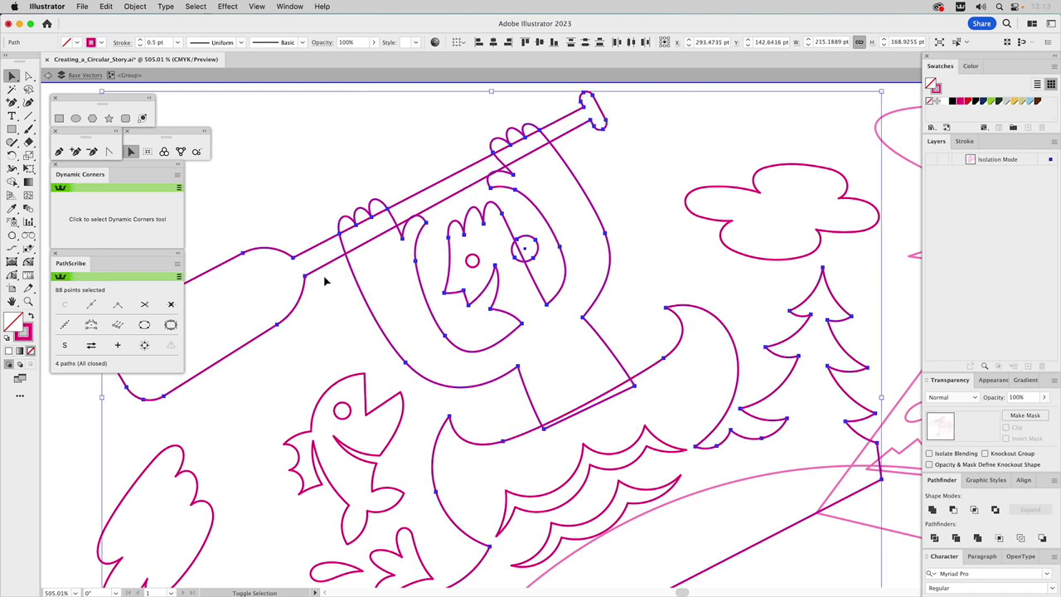
click(932, 511)
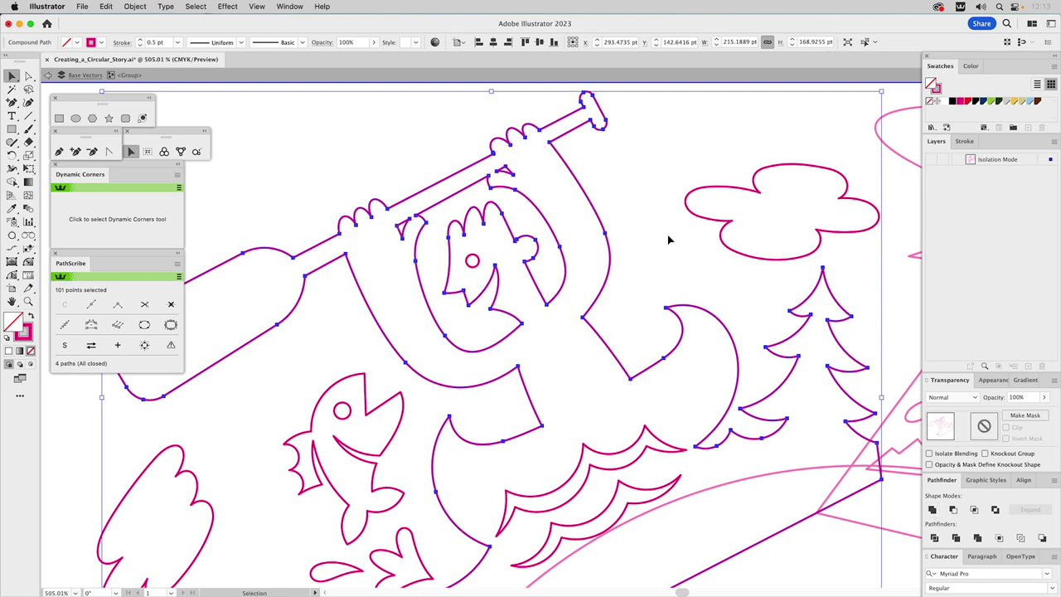
key(Escape)
key(super+0)
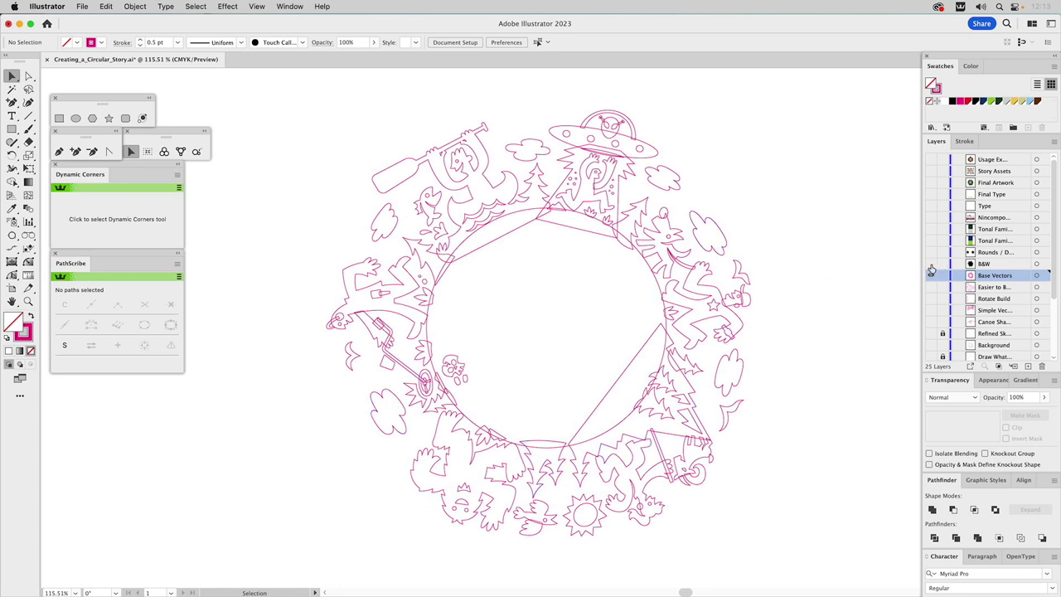
Step: Show the B&W silhouette layer, zoom on the flying saucer, then pan to the paddling figure
click(930, 266)
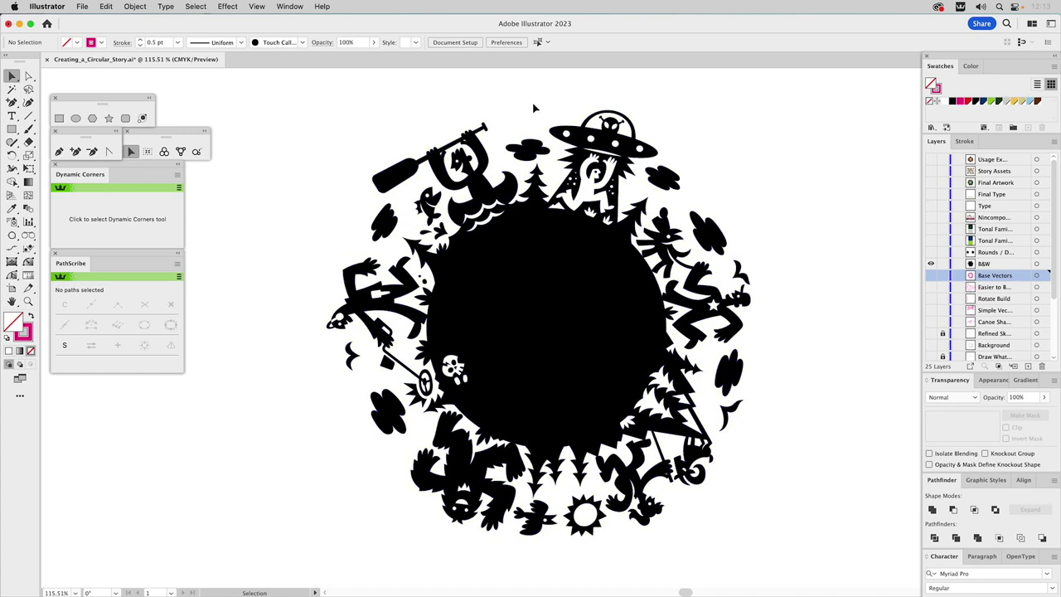
key(z)
drag(517, 97, 726, 296)
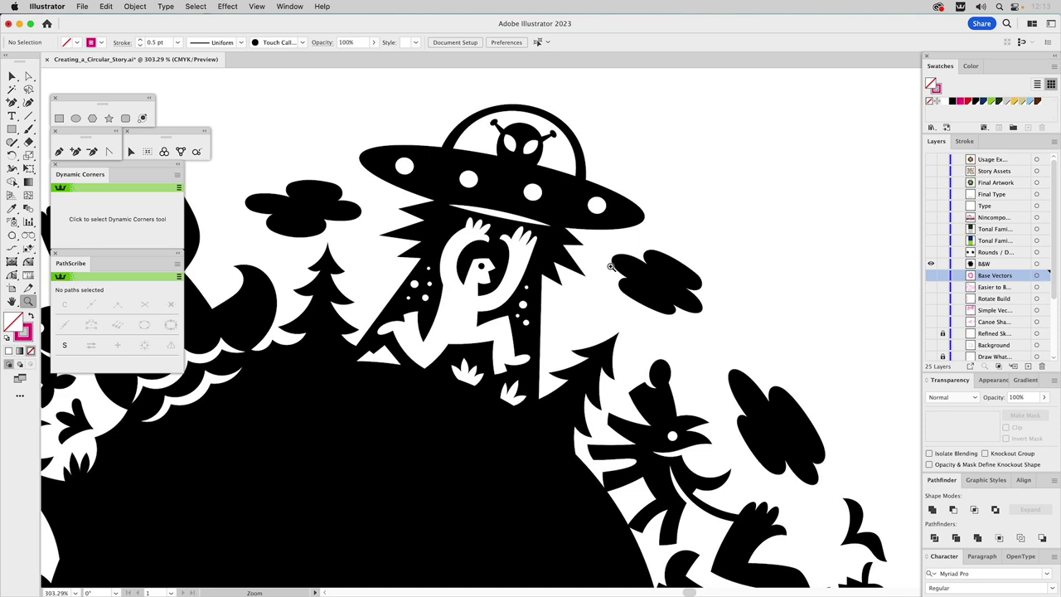
key(v)
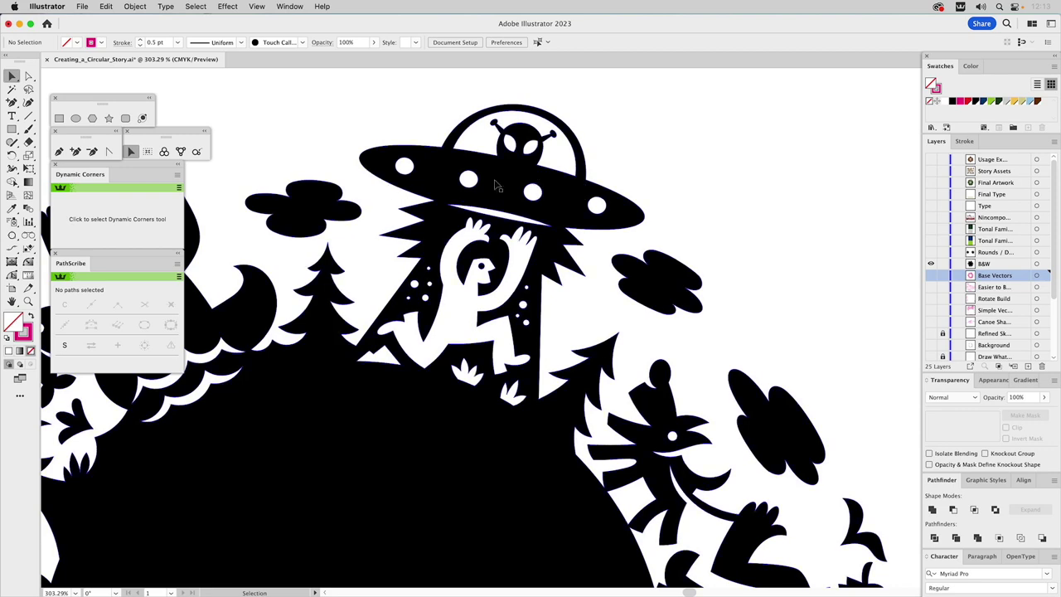
key(space)
drag(332, 255, 700, 226)
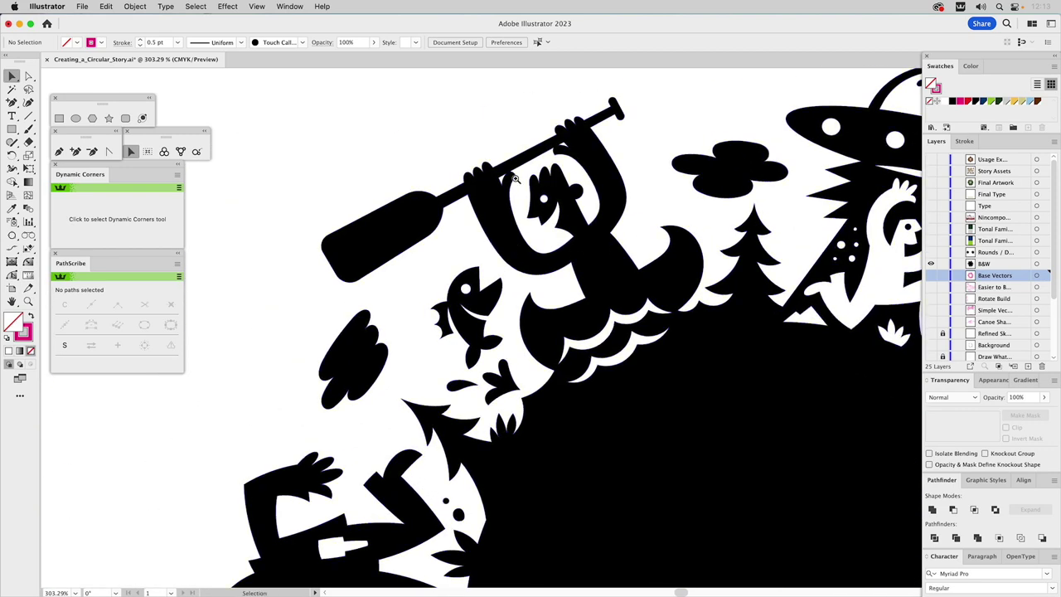
Step: Zoom in on the paddling figure, then close in on his face
key(z)
drag(311, 92, 802, 438)
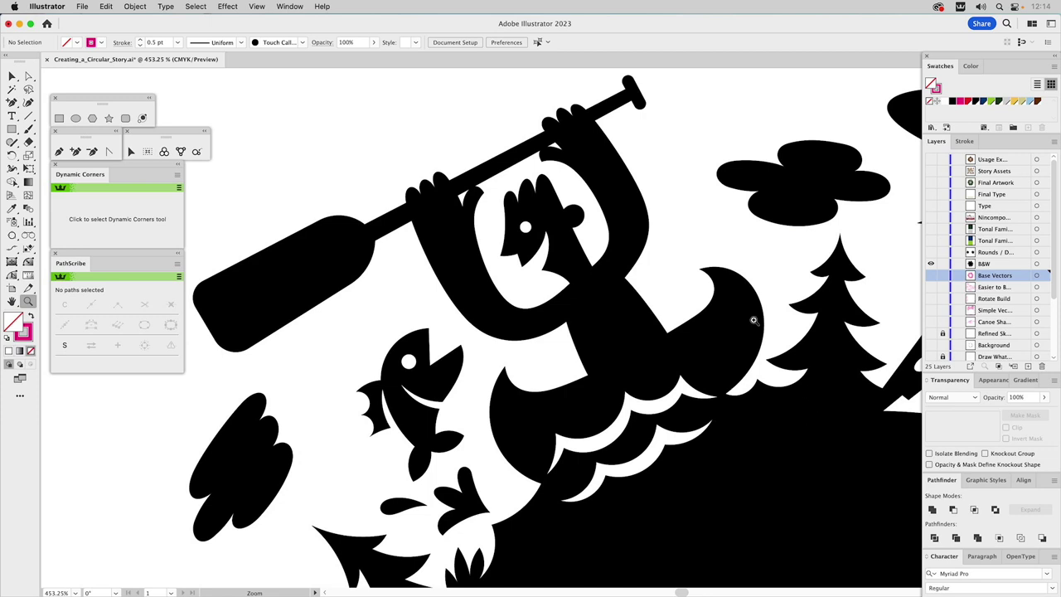
drag(473, 160, 648, 327)
drag(569, 326, 612, 343)
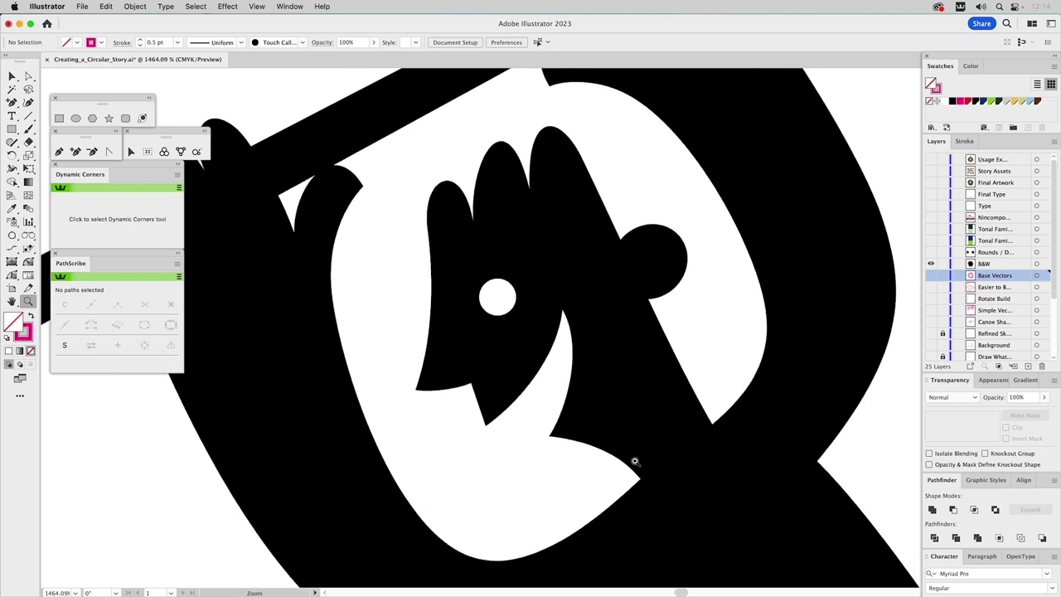
Step: Show the B&W layer and toggle the rounded-corner layer to compare the two versions
click(930, 257)
key(v)
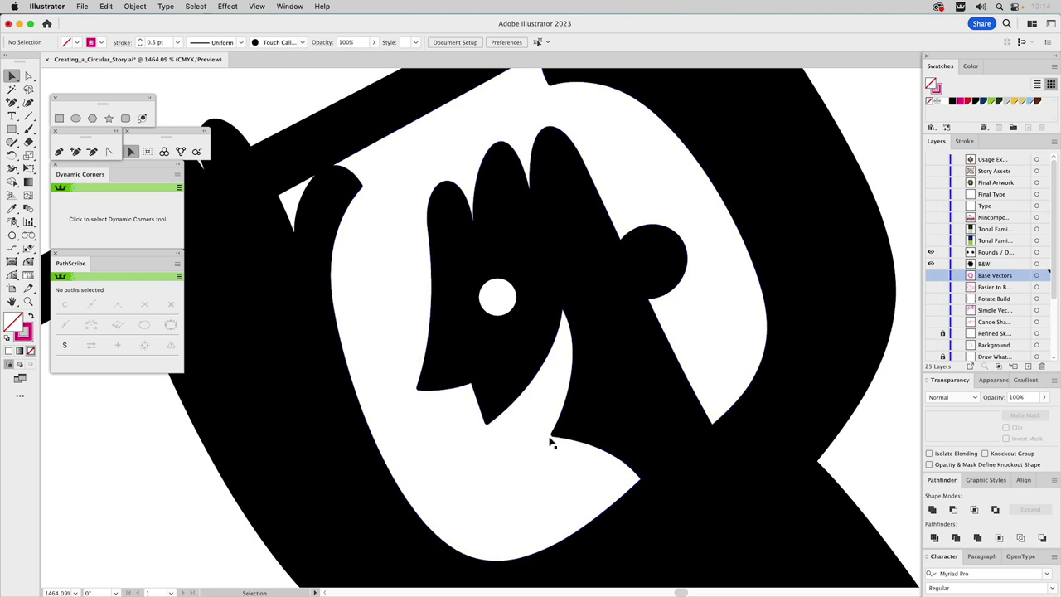
scroll(450, 260, up, 3)
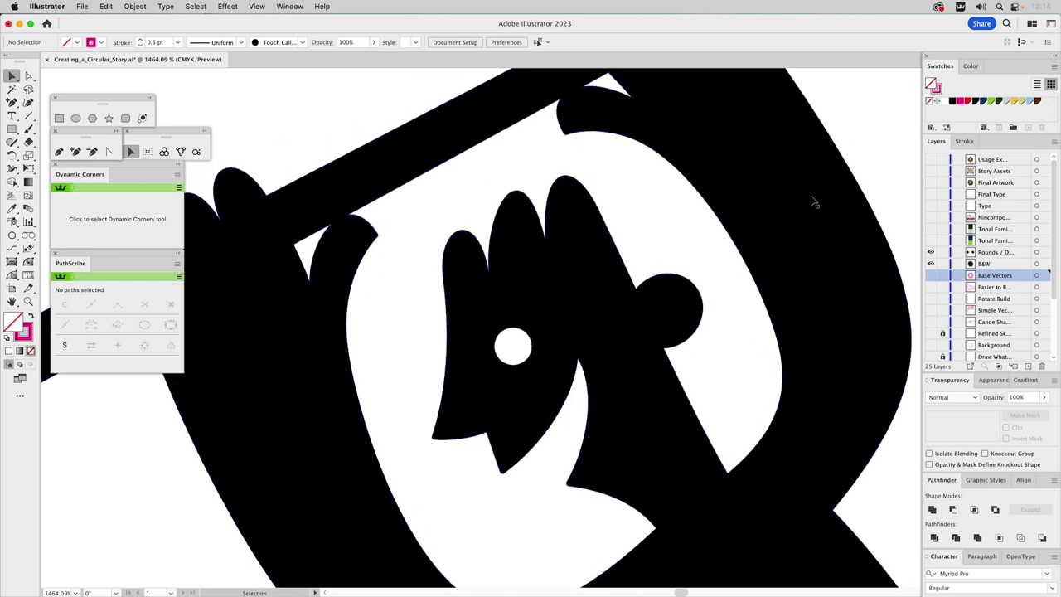
click(931, 253)
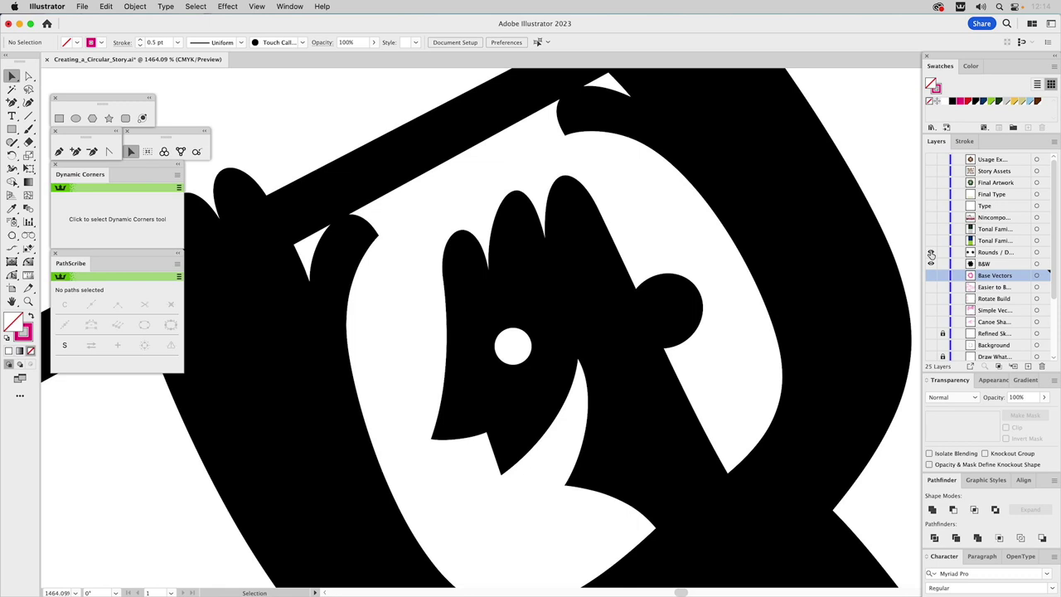
click(931, 253)
Step: Compare rounded and spiky corners on the trees, clouds and raised-hands character, then fit the artwork
drag(735, 279, 322, 310)
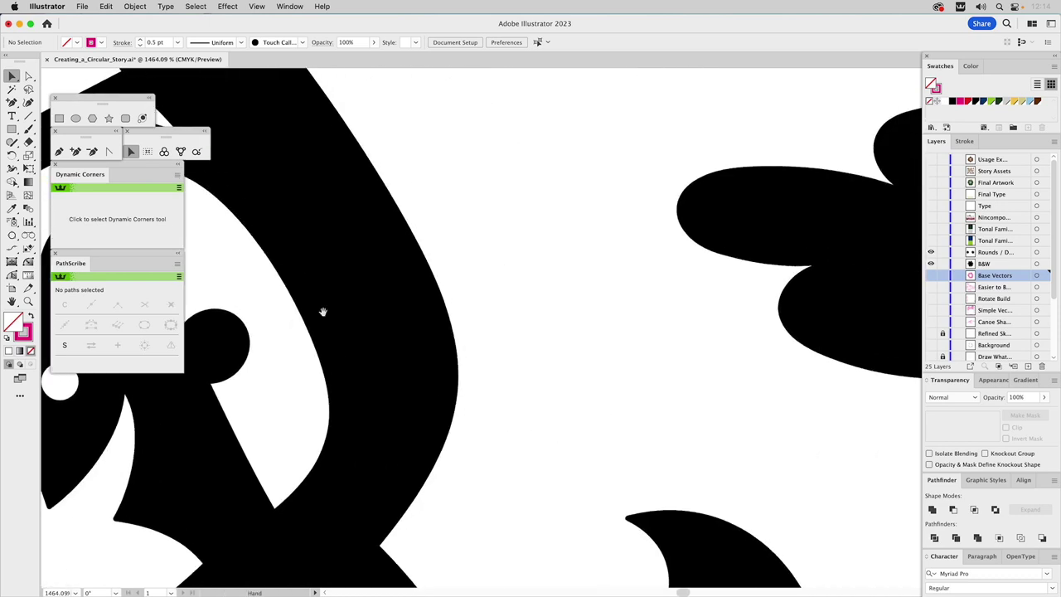
drag(721, 315, 324, 299)
drag(395, 332, 228, 249)
drag(760, 248, 566, 244)
drag(871, 248, 429, 280)
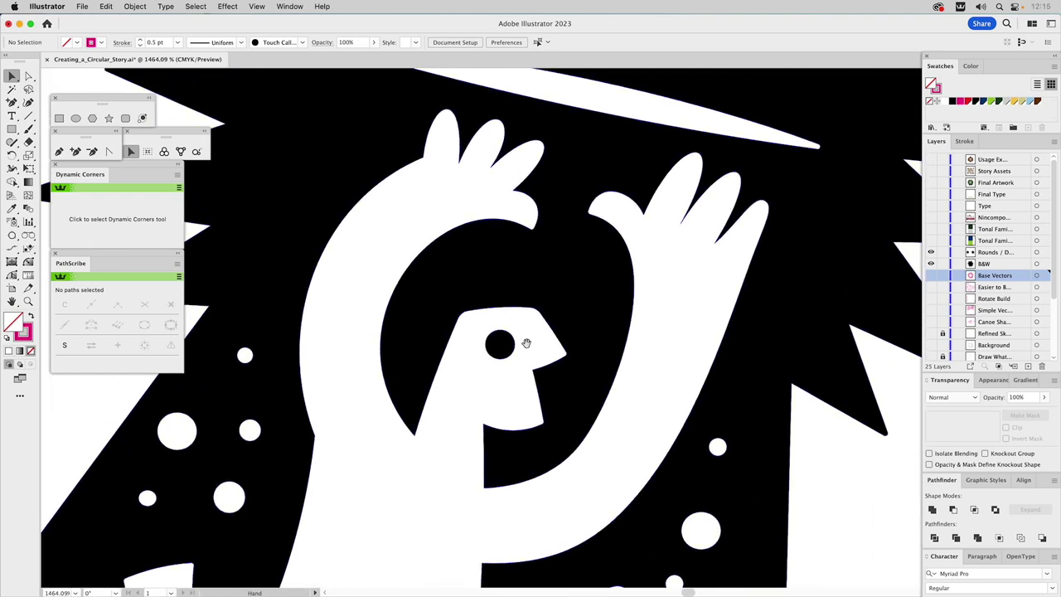
click(931, 253)
click(931, 253)
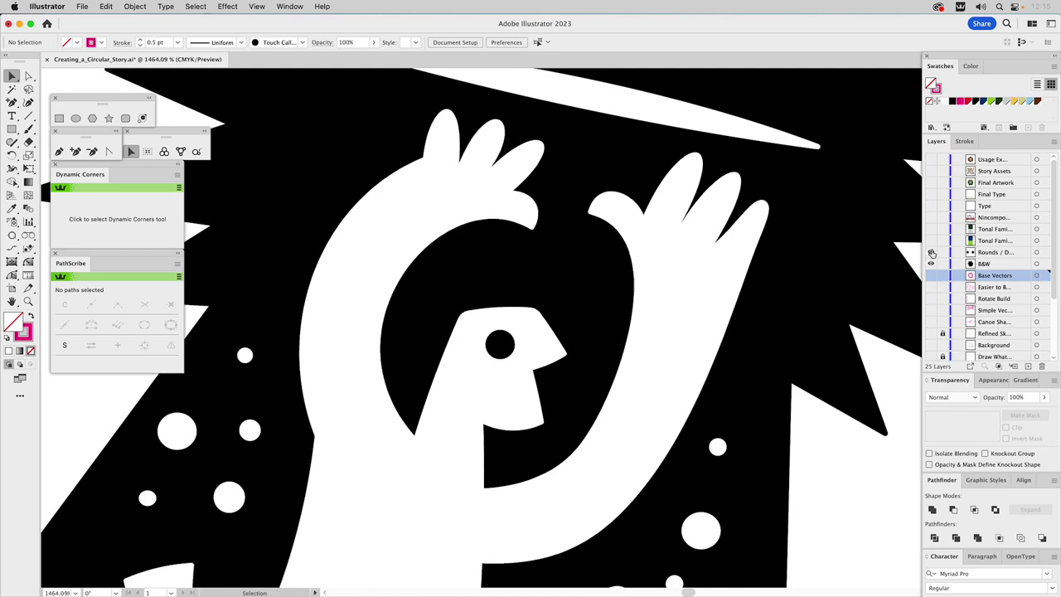
click(931, 253)
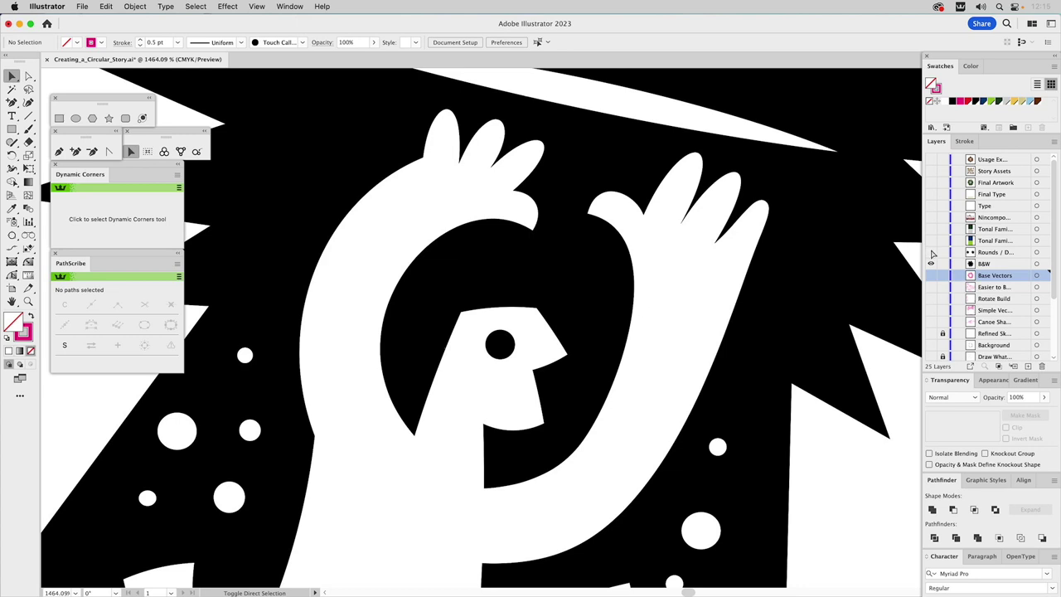
key(super+0)
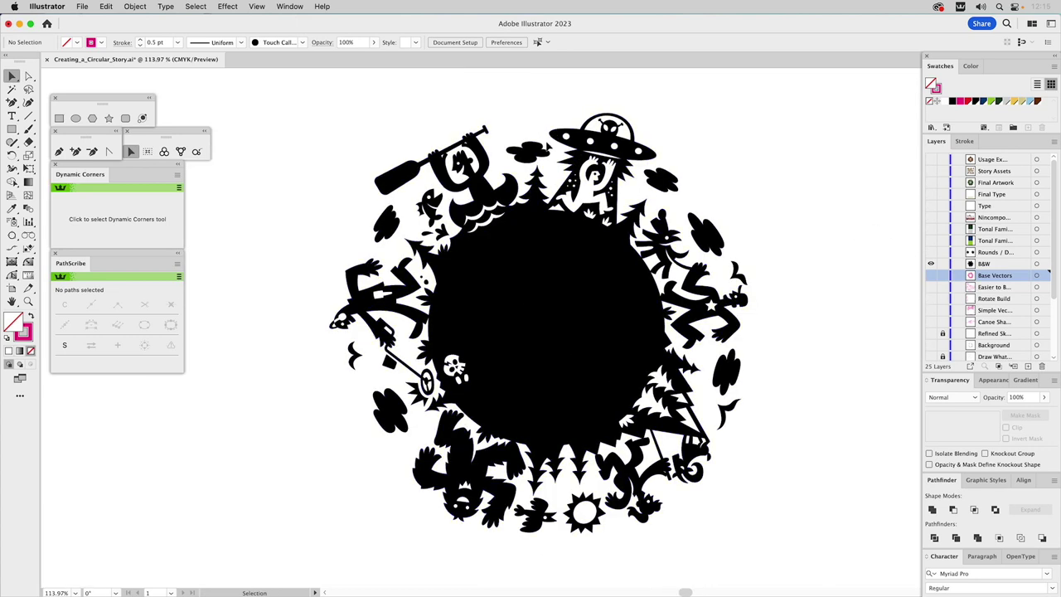
Step: Compare the UFO beam and pine tree, leaving Rounds visible and active with B&W hidden
key(z)
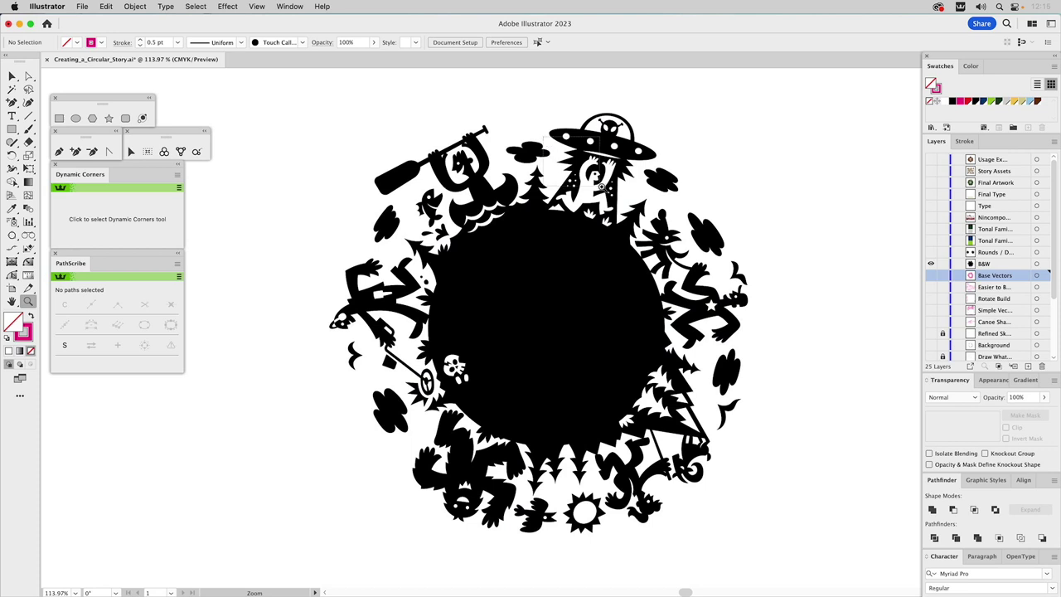
drag(598, 146, 604, 190)
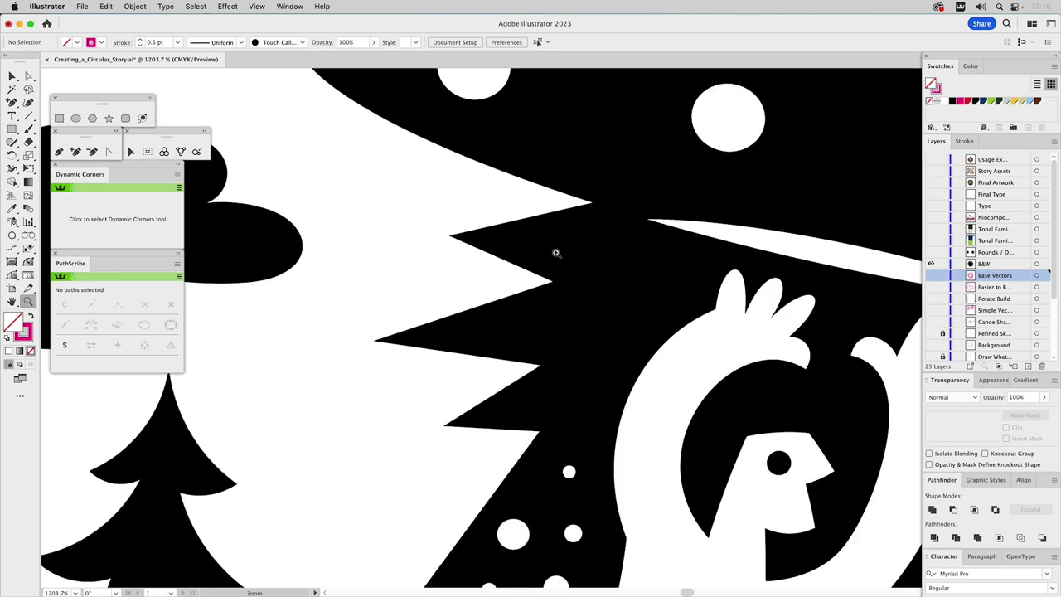
click(930, 261)
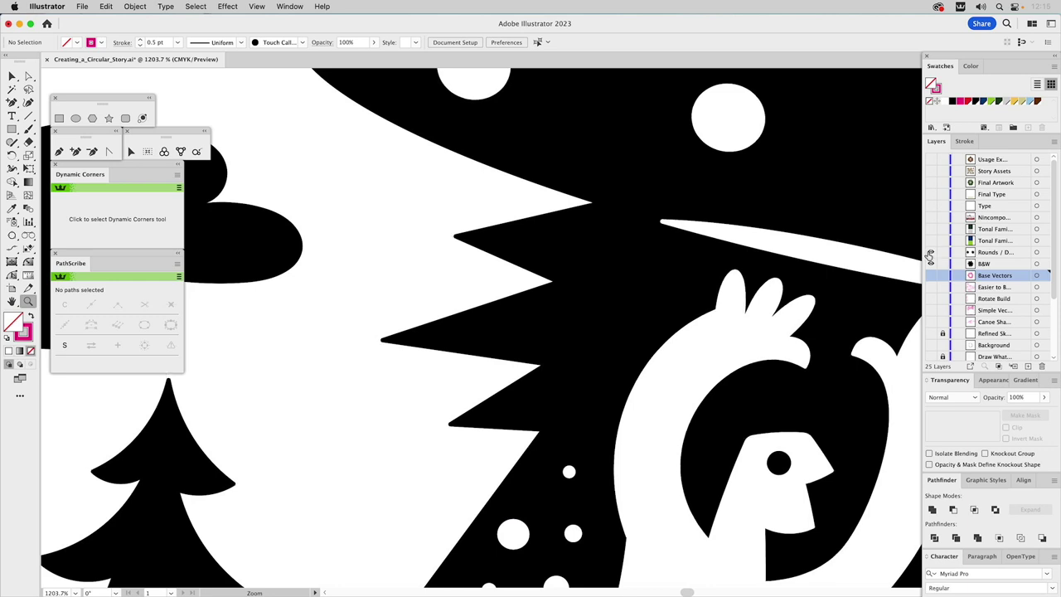
key(space)
drag(240, 428, 580, 173)
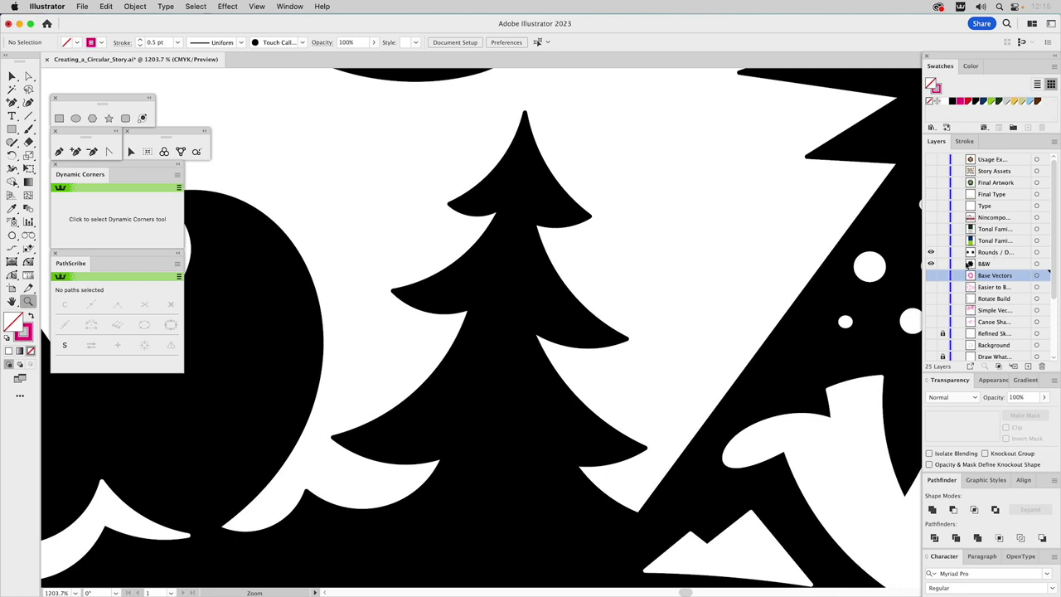
click(931, 252)
click(932, 252)
click(931, 264)
click(931, 264)
click(986, 252)
key(super+0)
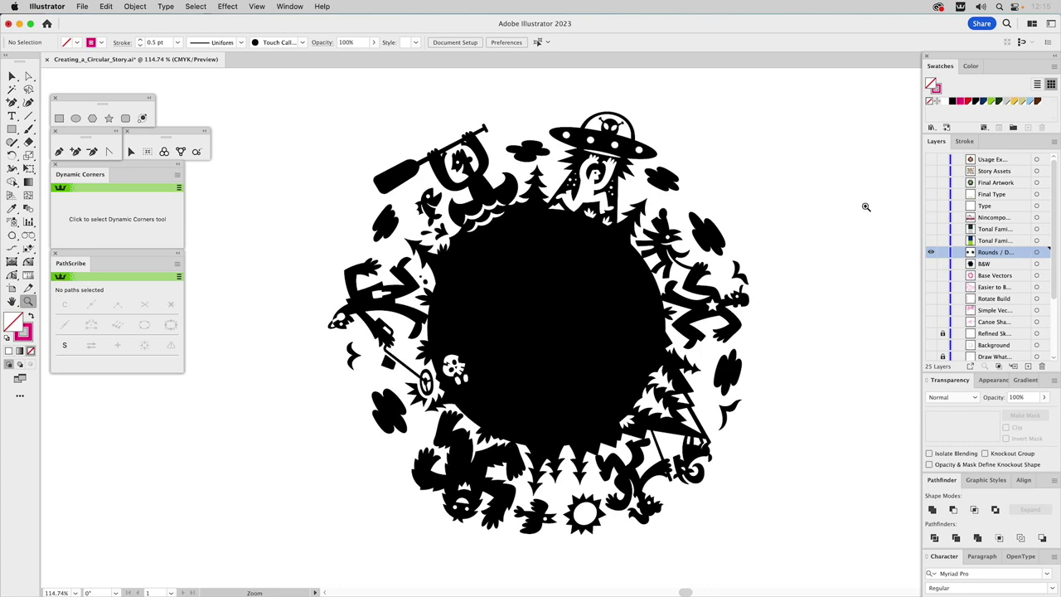
Step: Colour the Dither_Glow.tif image with the green palette block from the Tonal Family layer
key(v)
scroll(405, 304, left, 10)
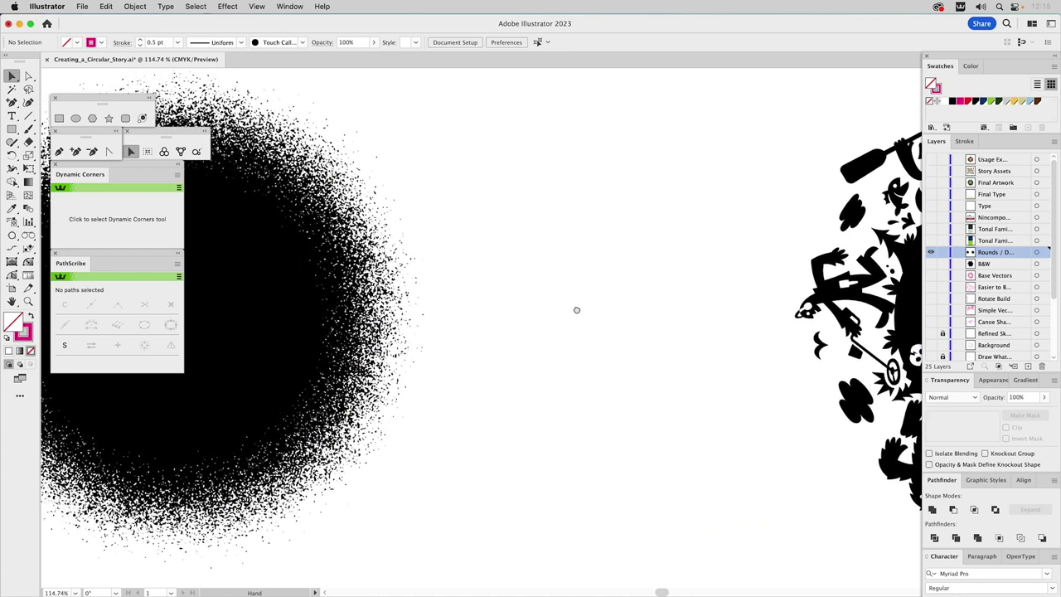
scroll(576, 310, left, 3)
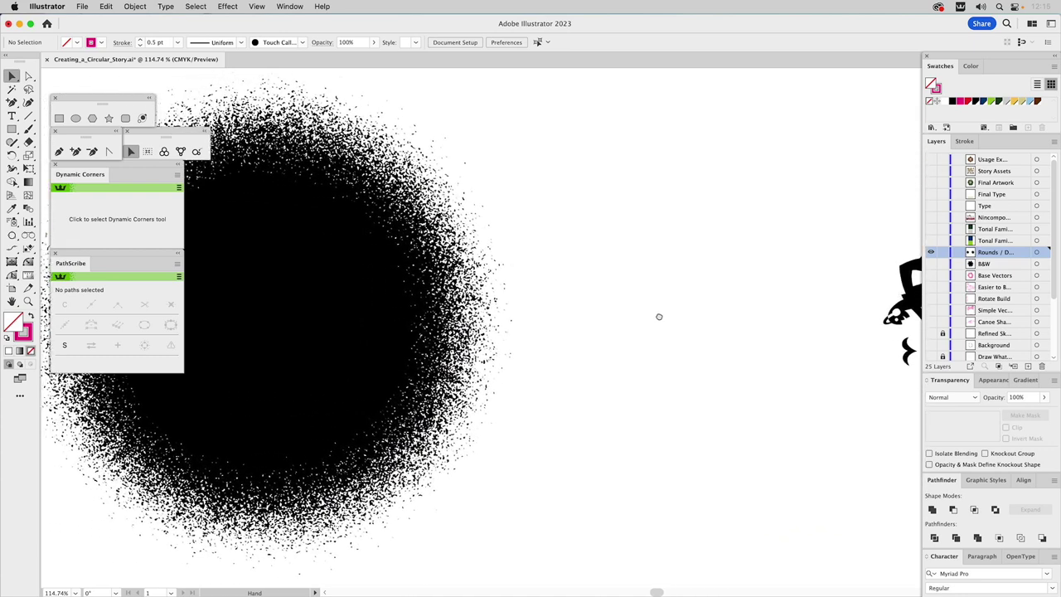
click(432, 310)
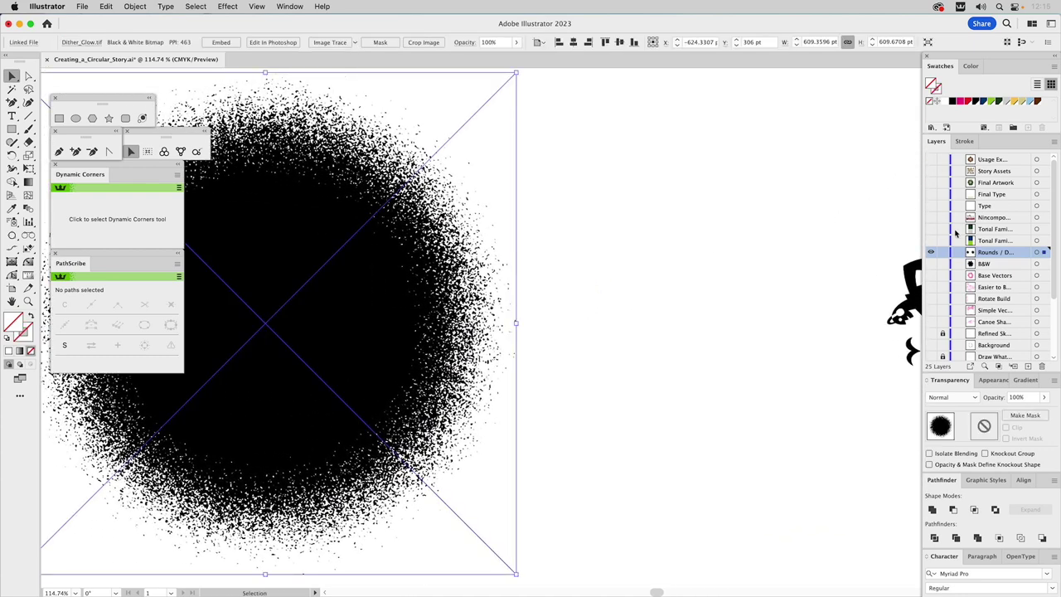
click(931, 241)
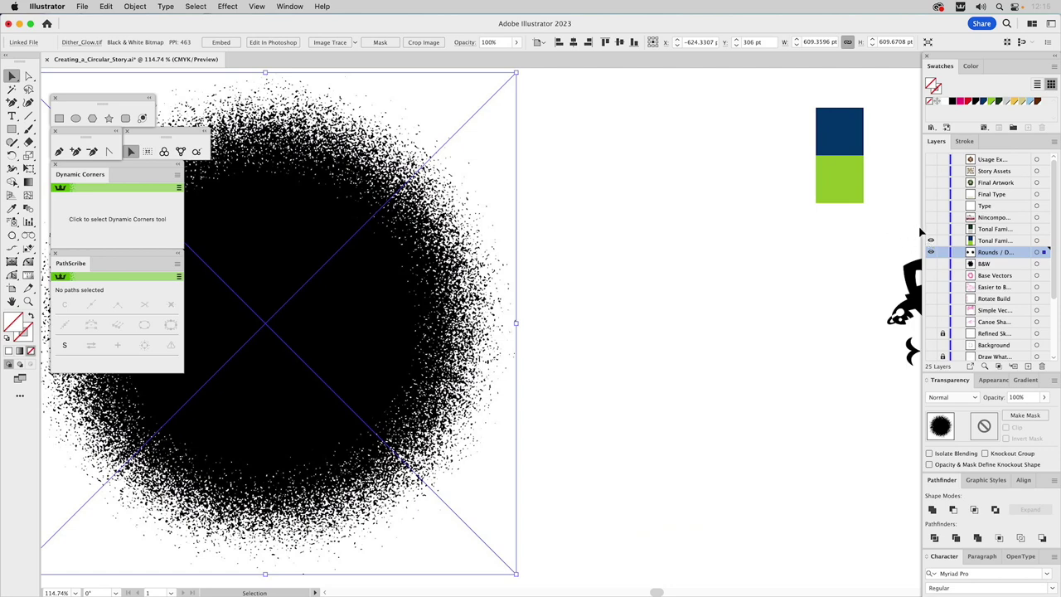
key(i)
click(835, 176)
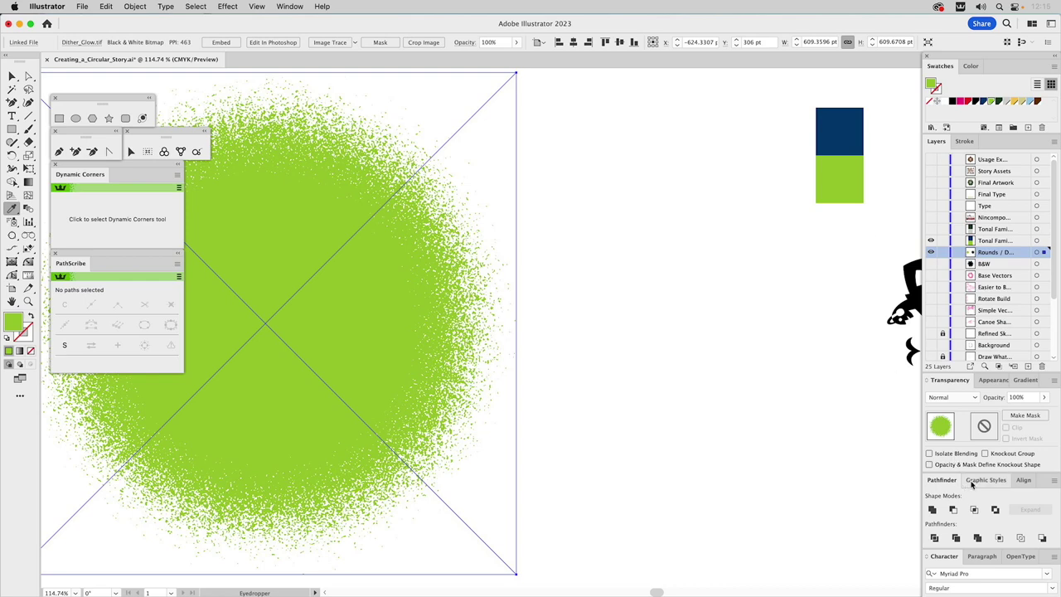
Step: Centre the glow image horizontally on the artboard and deselect it
click(1022, 481)
click(952, 510)
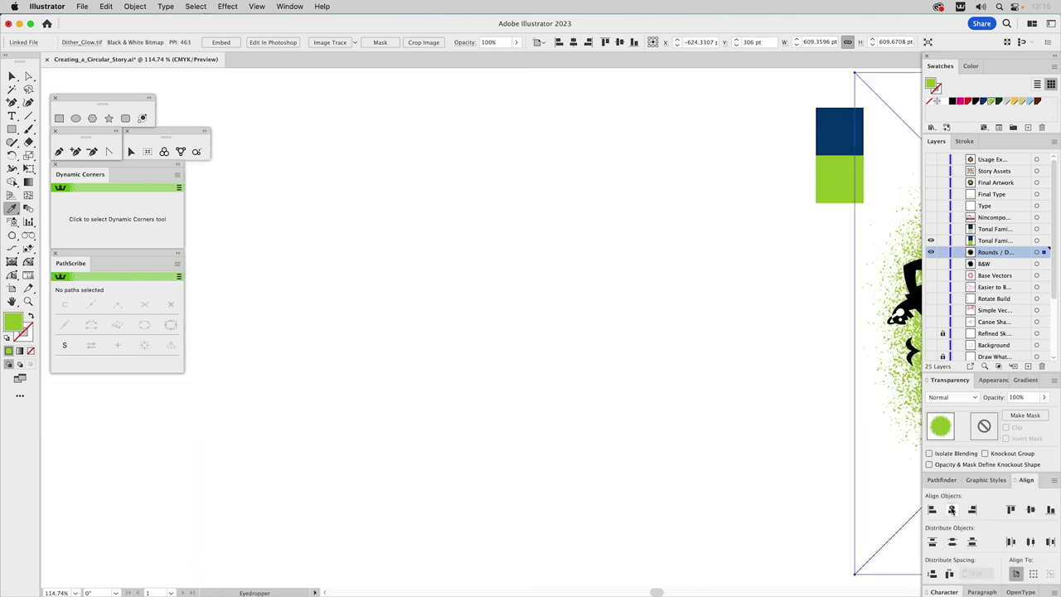
key(super+0)
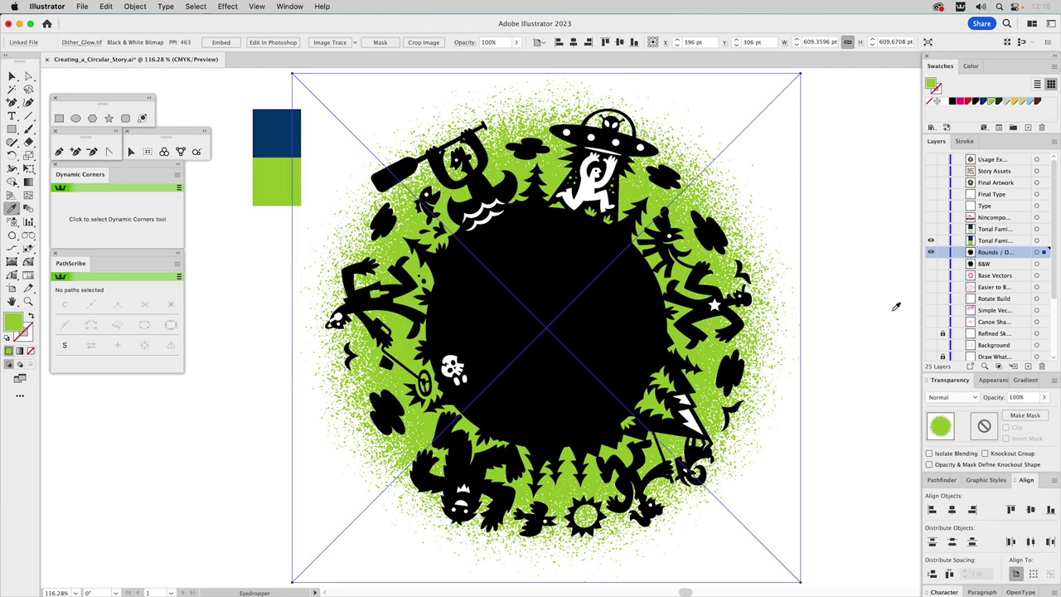
key(v)
click(852, 160)
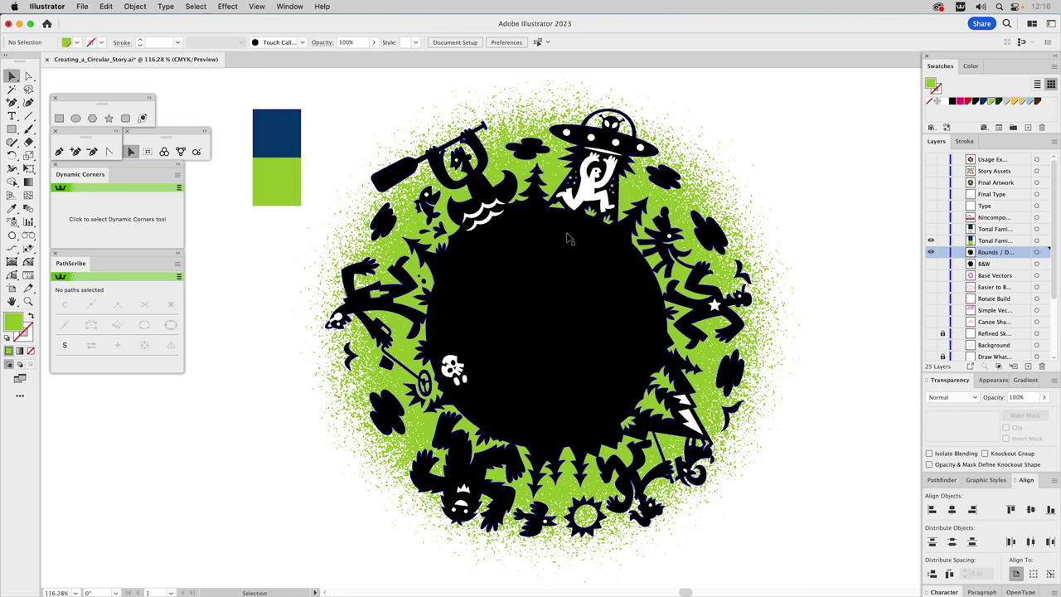
key(a)
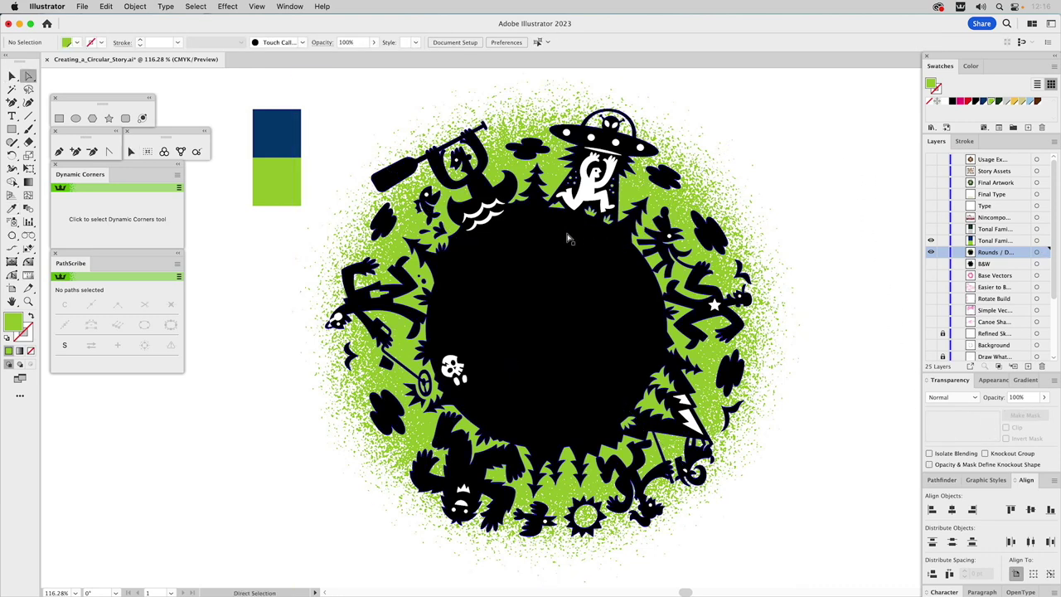
Step: Give the black silhouette ring the navy block's colour, deselect, and hide that palette layer
click(534, 155)
key(i)
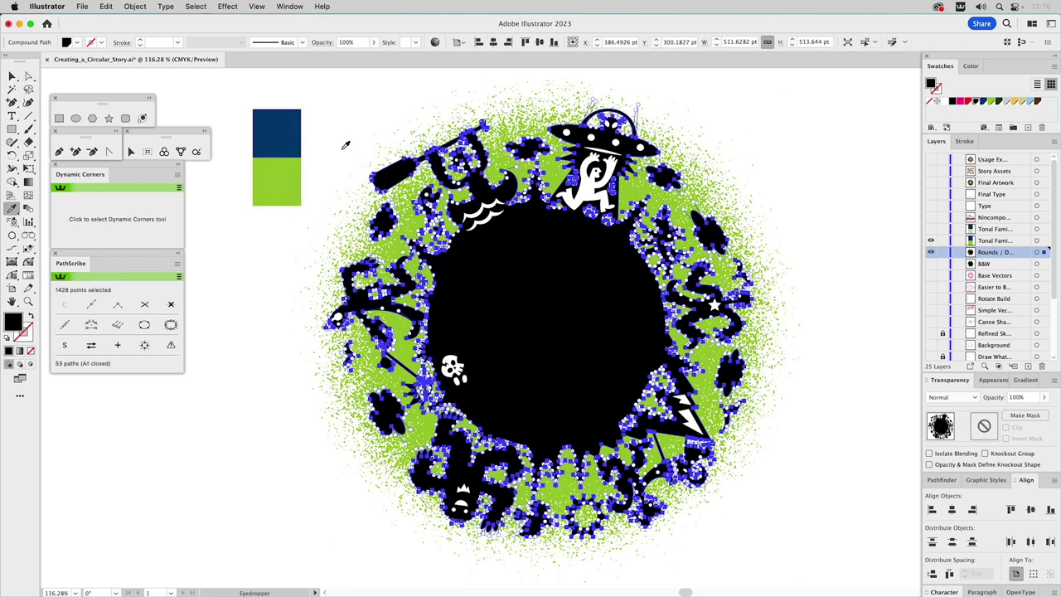
click(267, 129)
key(a)
click(201, 100)
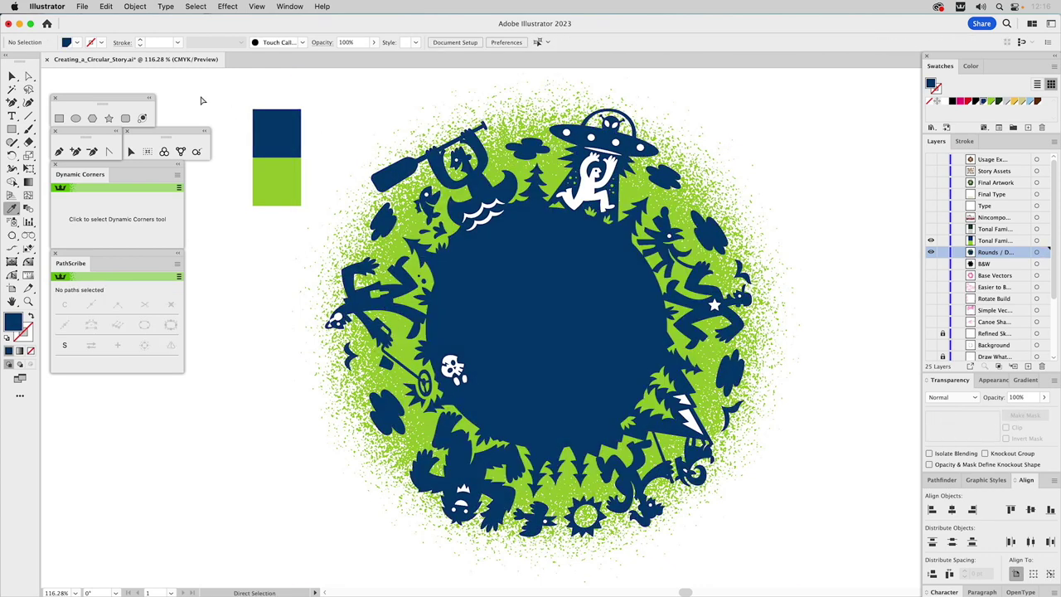
key(i)
click(931, 239)
Step: Show the other palette layer and recolour the silhouette ring dark green
click(931, 230)
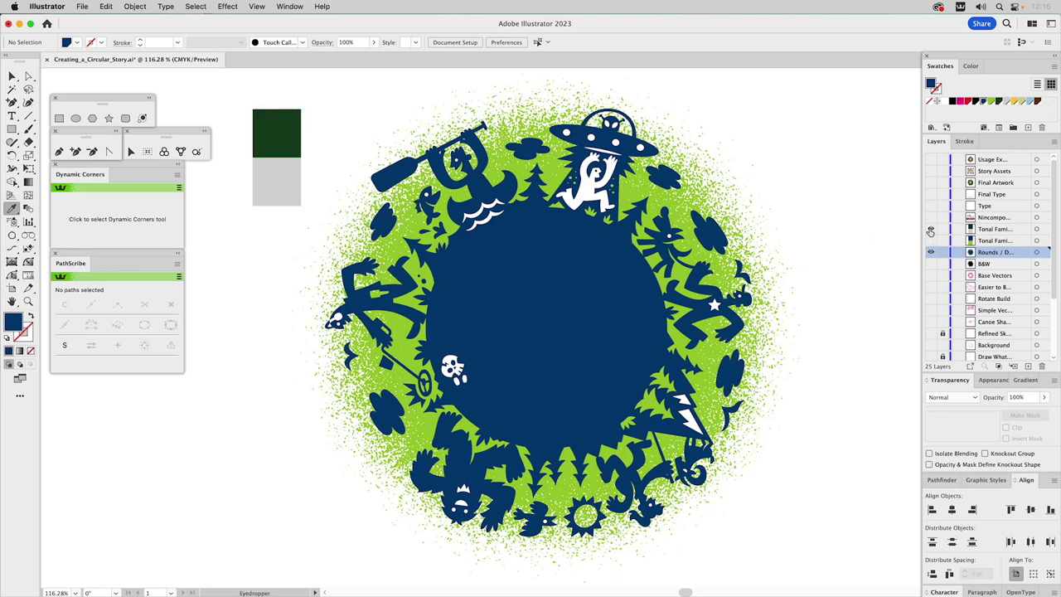
key(a)
click(547, 243)
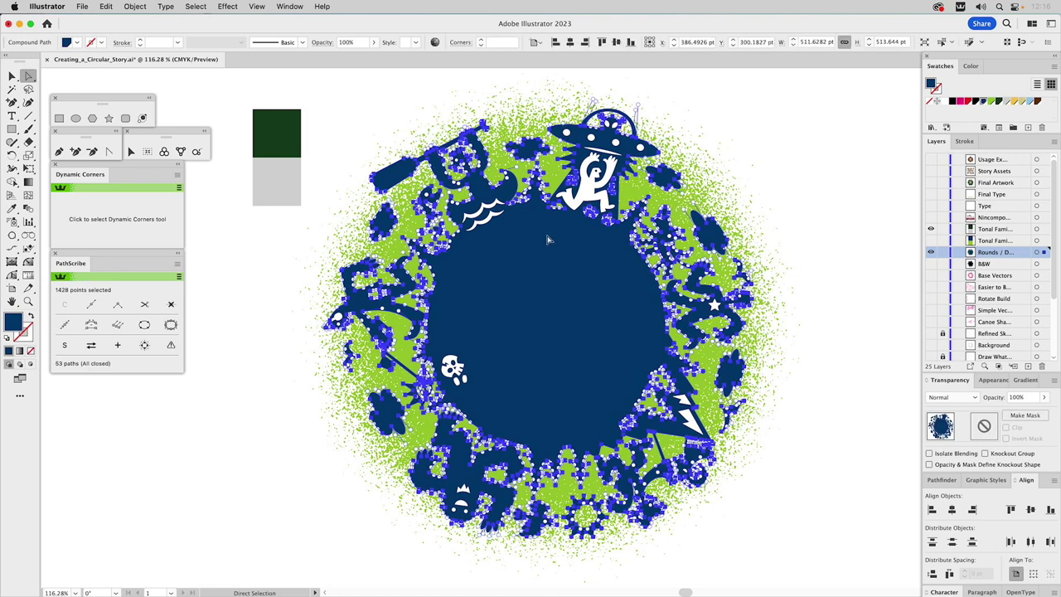
key(i)
click(286, 130)
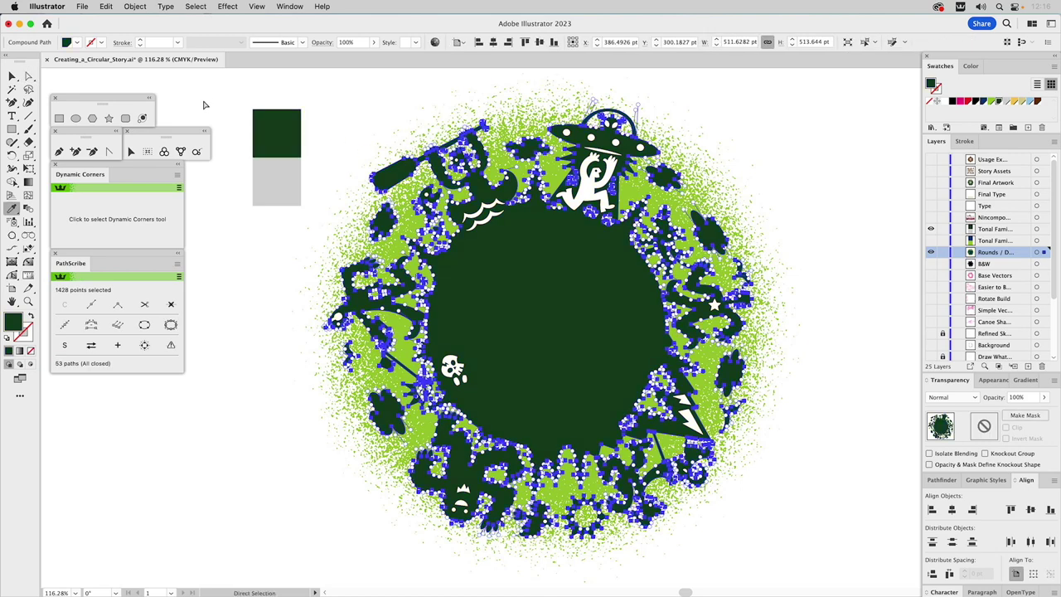
key(a)
click(206, 104)
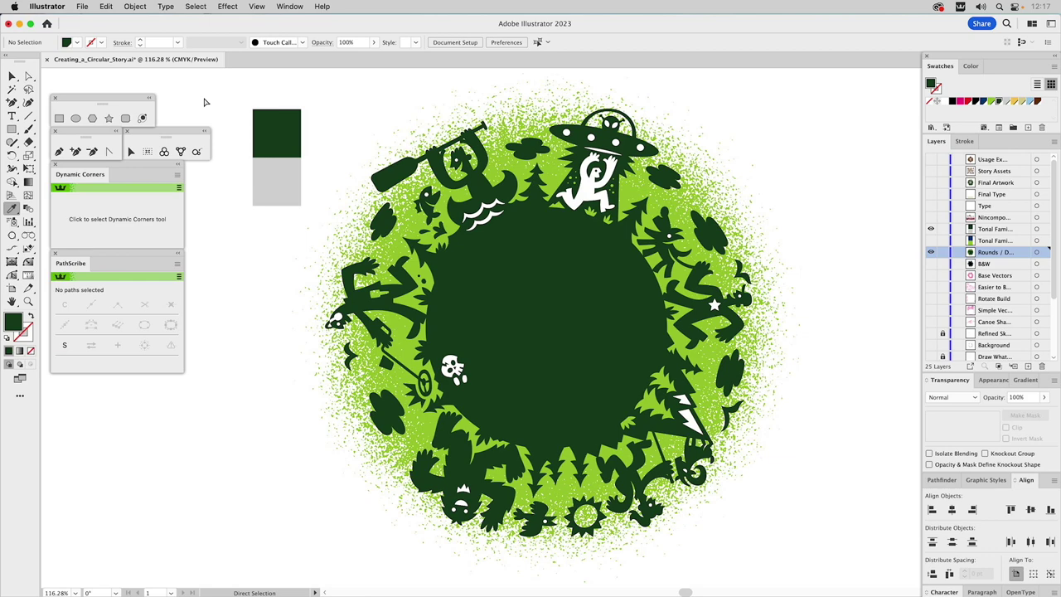
Step: Recolour the Dither_Glow image tan from the Swatches panel and deselect it
click(522, 98)
key(i)
click(290, 174)
key(a)
click(203, 231)
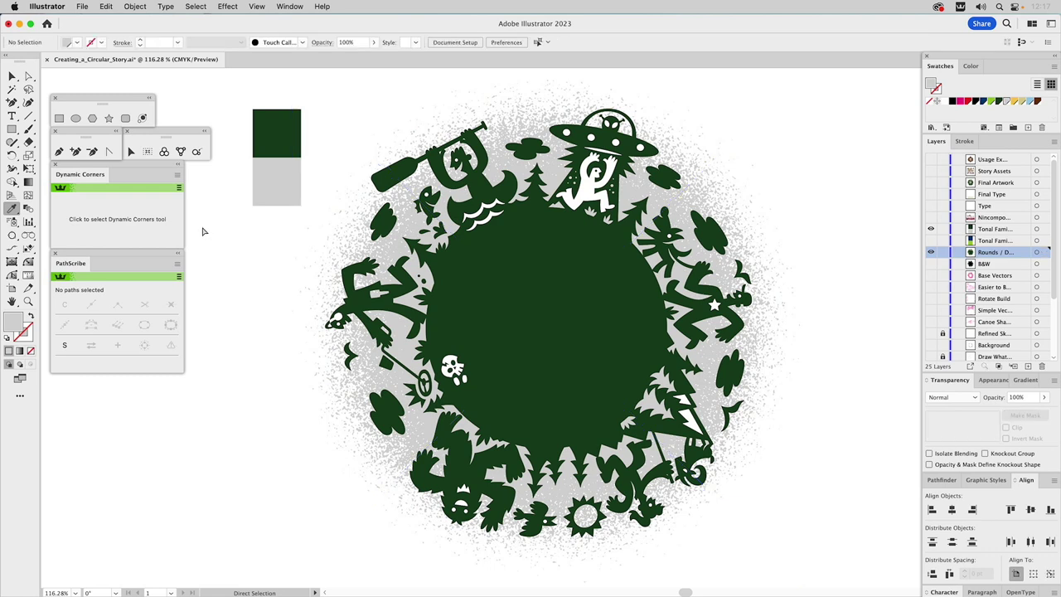
click(515, 116)
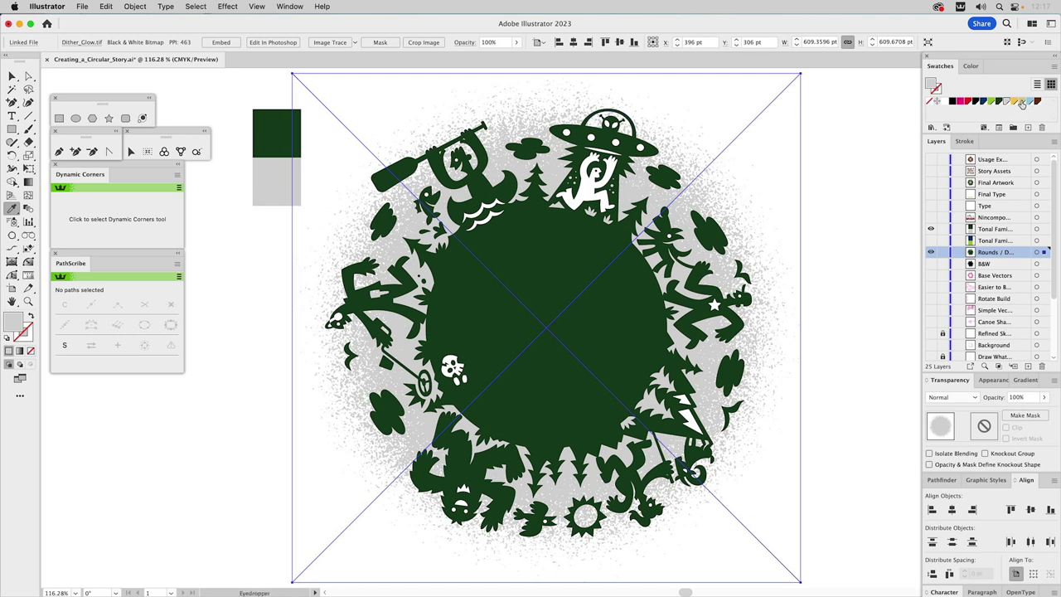
click(1023, 102)
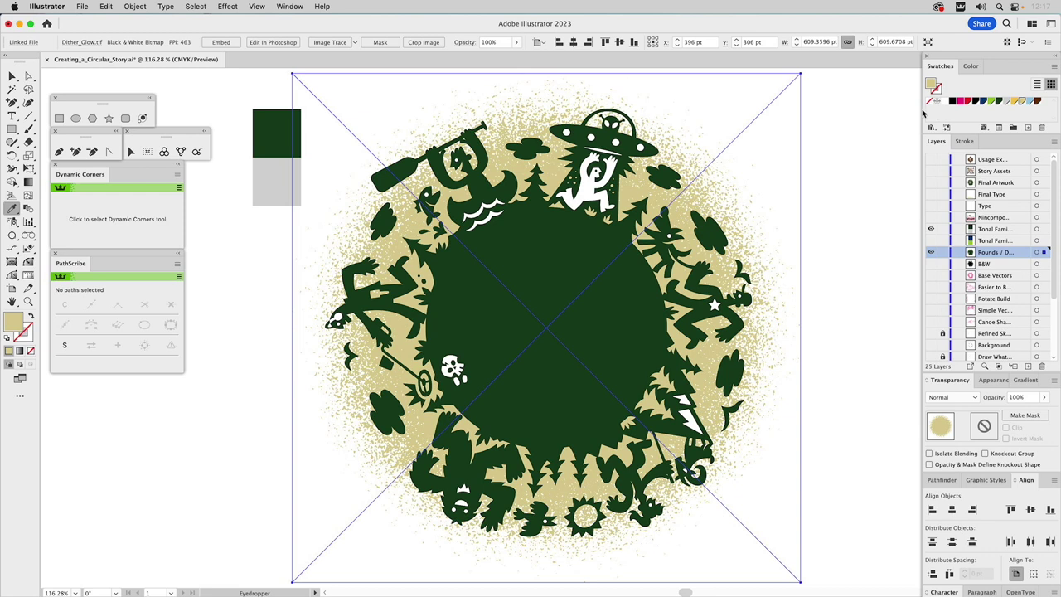
click(866, 111)
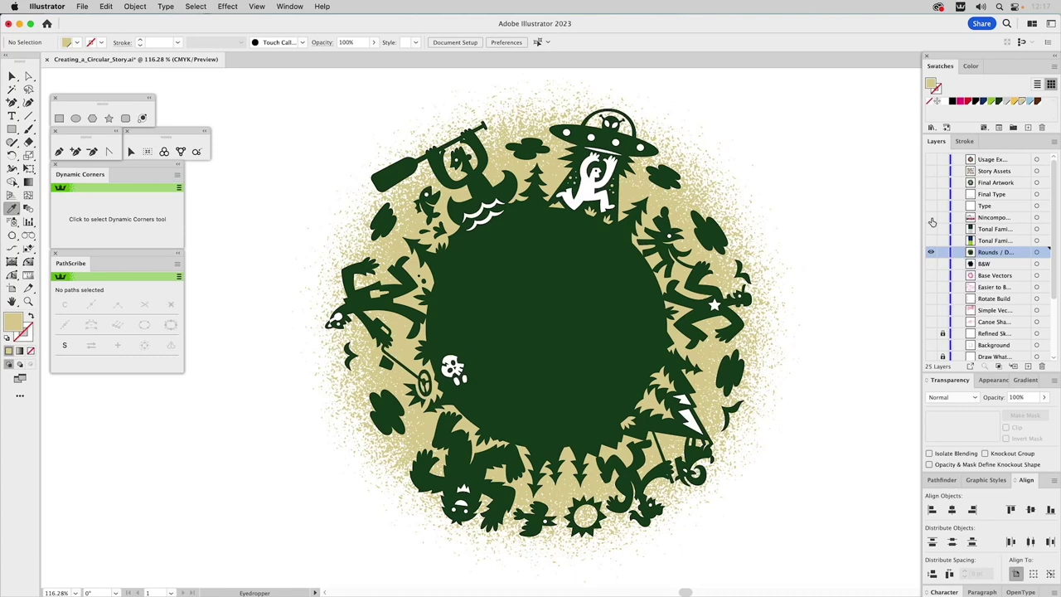
Step: Flick the Nincompoop layer on and off, then show the Type layer's white placeholder X marks
click(931, 218)
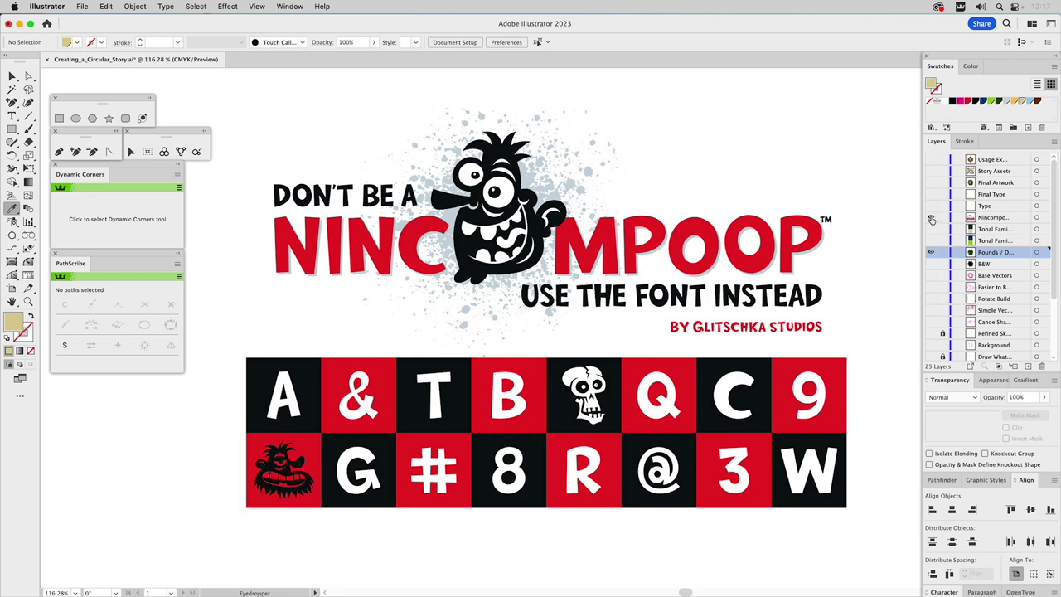
click(931, 219)
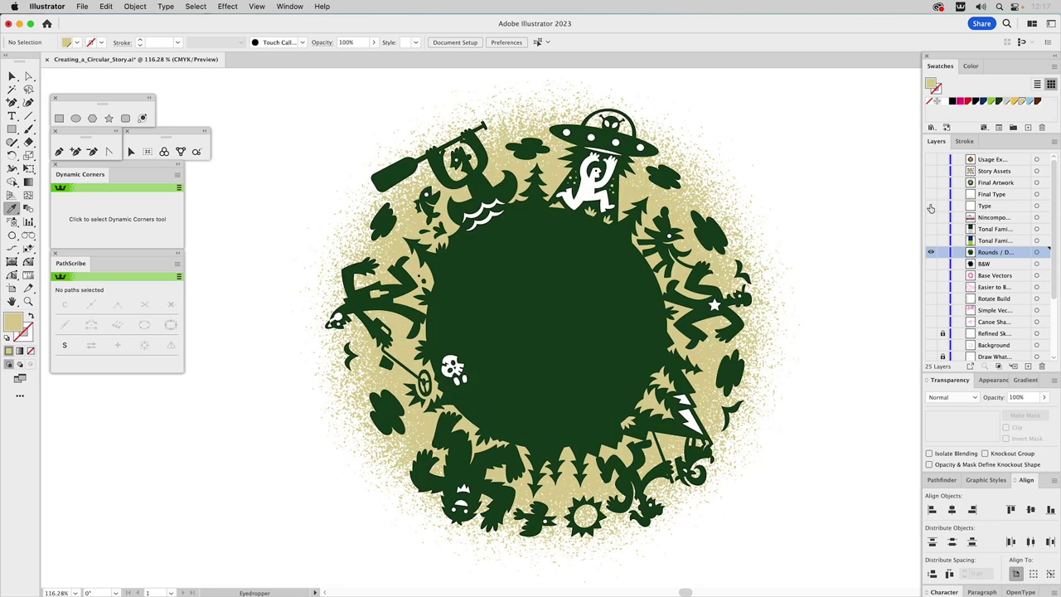
click(930, 207)
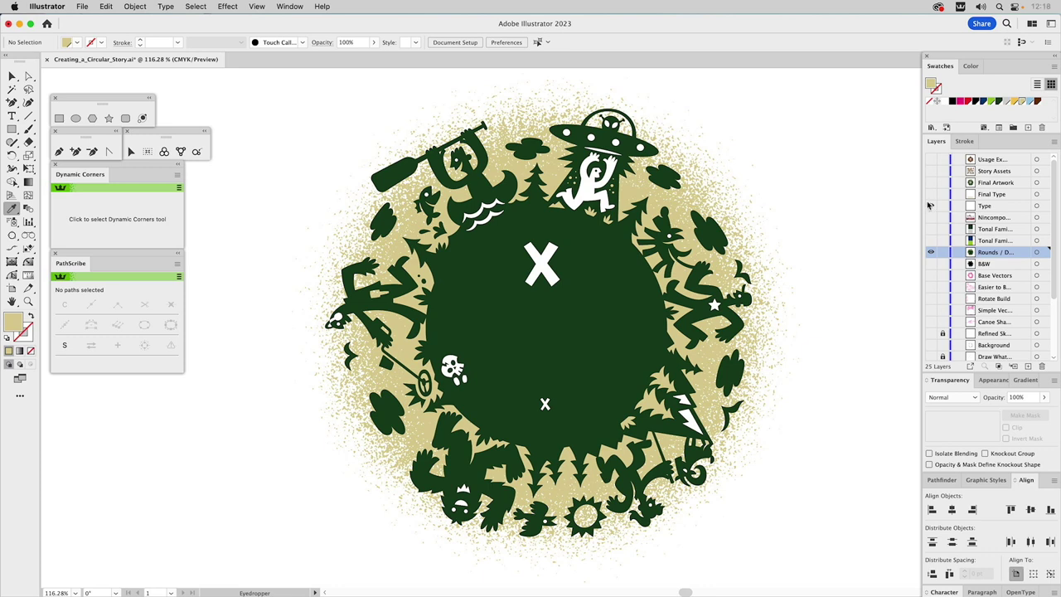
Step: Replace the large X with the headline LIFE IS / CRAZY / FUN! on three lines
key(t)
click(550, 270)
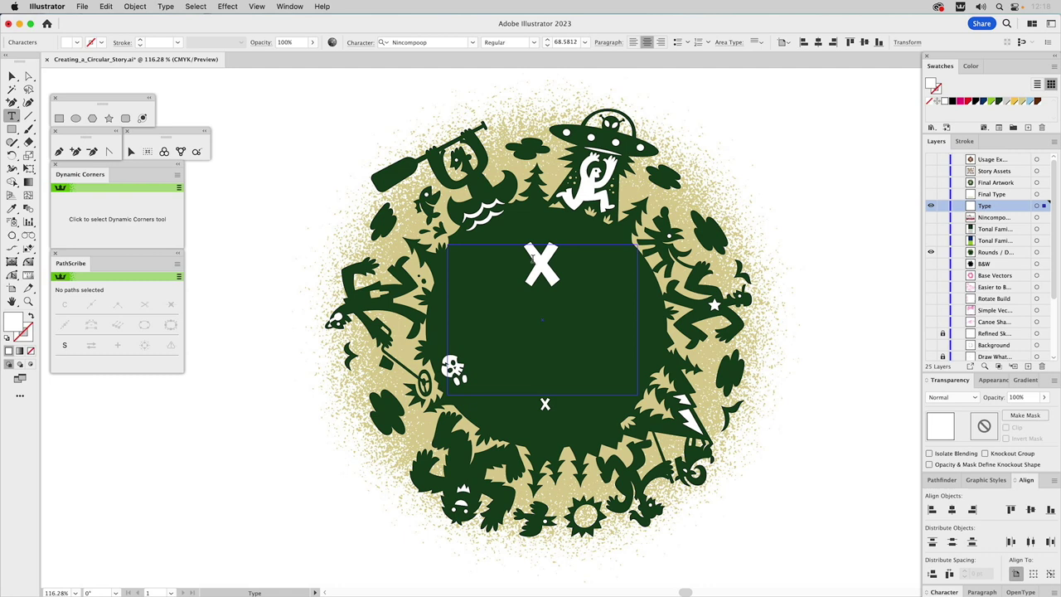
drag(533, 258, 583, 258)
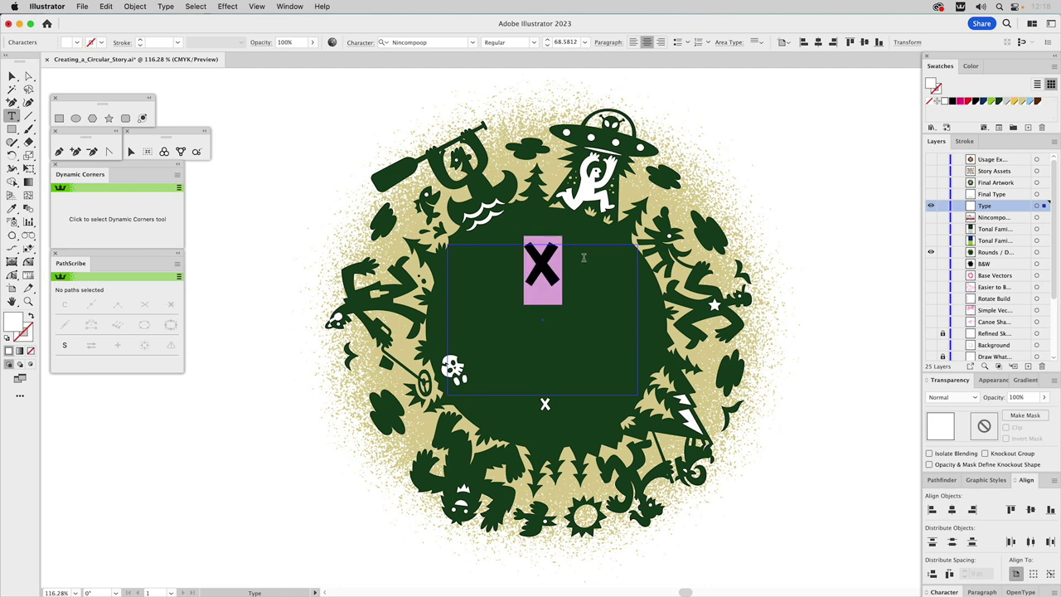
text(LIFE IS)
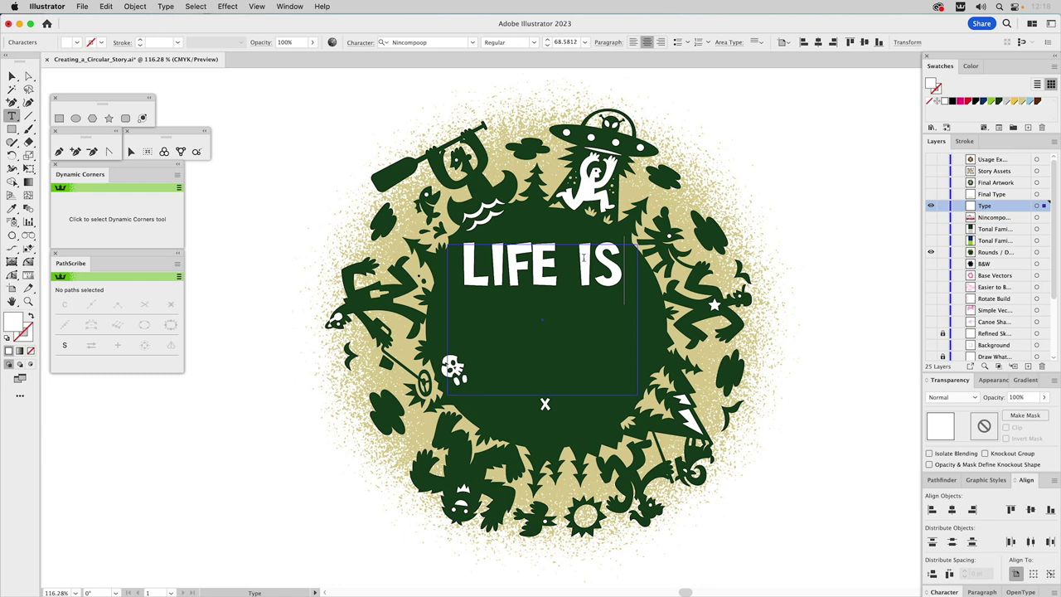
key(Return)
text(CRAZY)
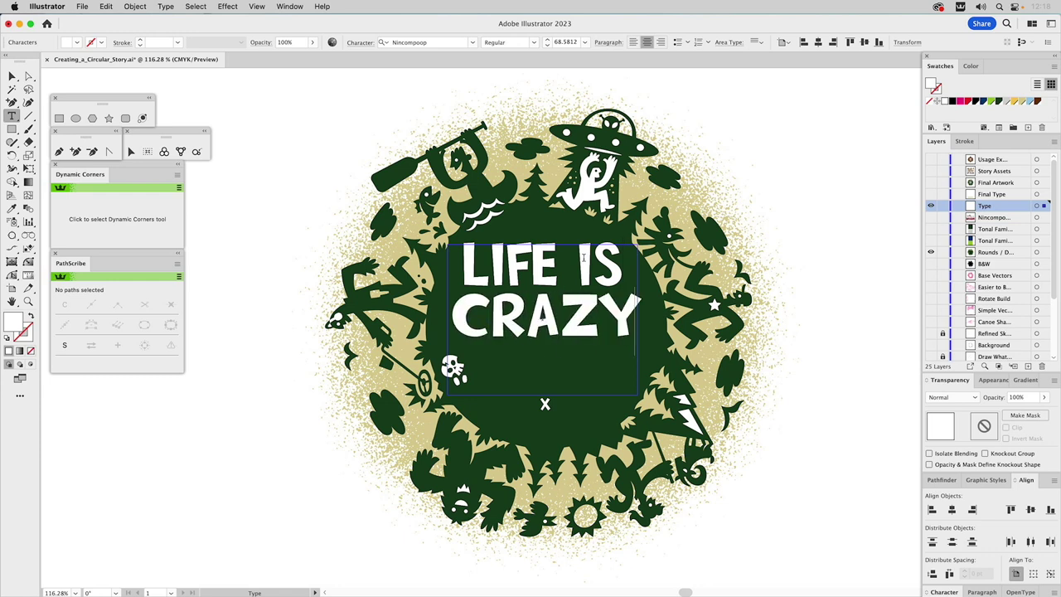
key(Return)
text(FUN)
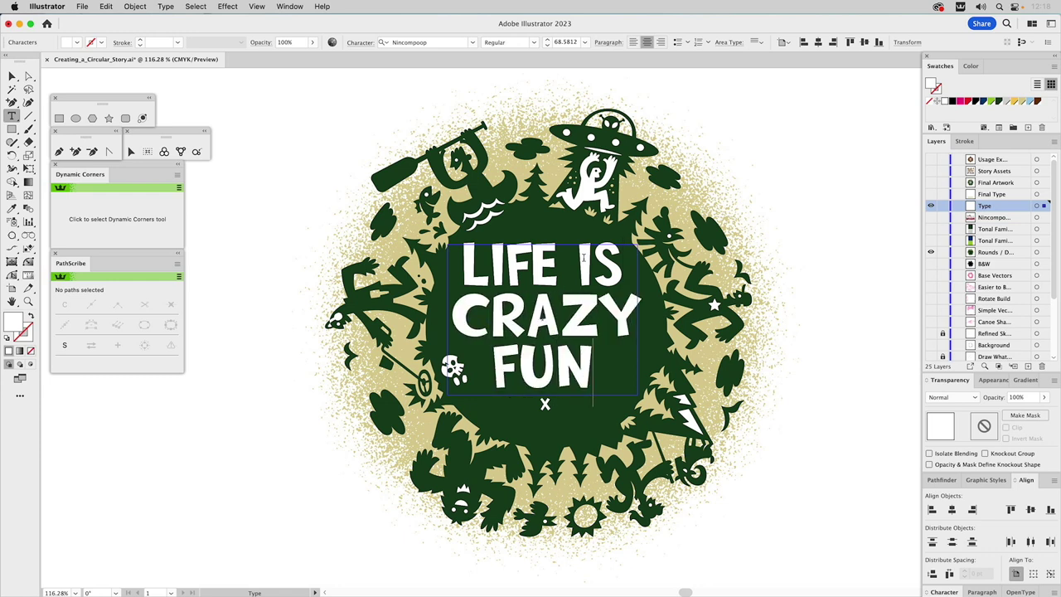
text(!)
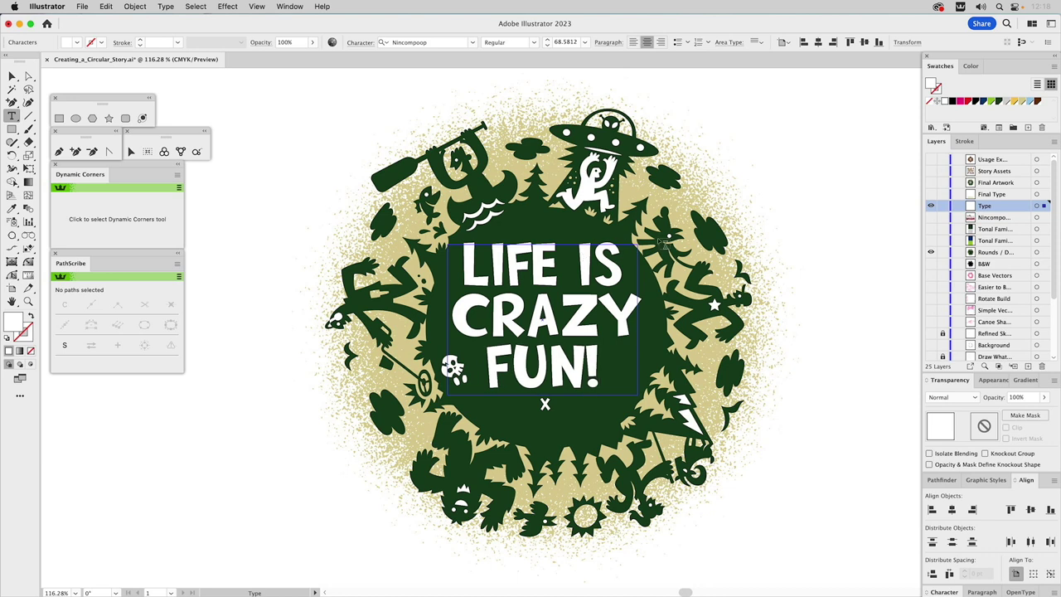
Step: Finish the headline and type IN THE PACIFIC NORTHWEST over the small X
key(super+shift+a)
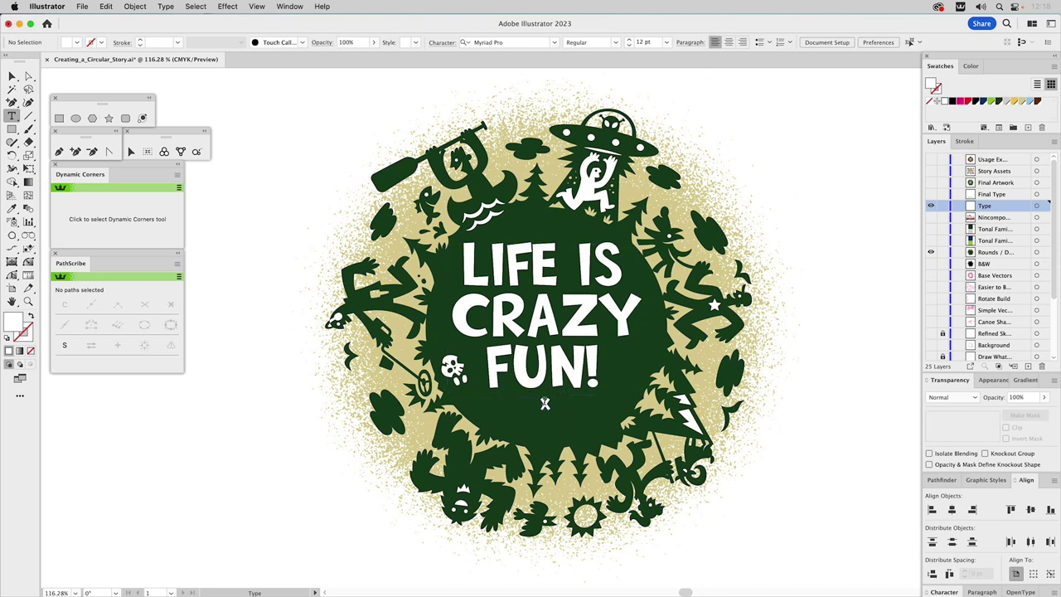
double_click(545, 404)
text(IN THE P)
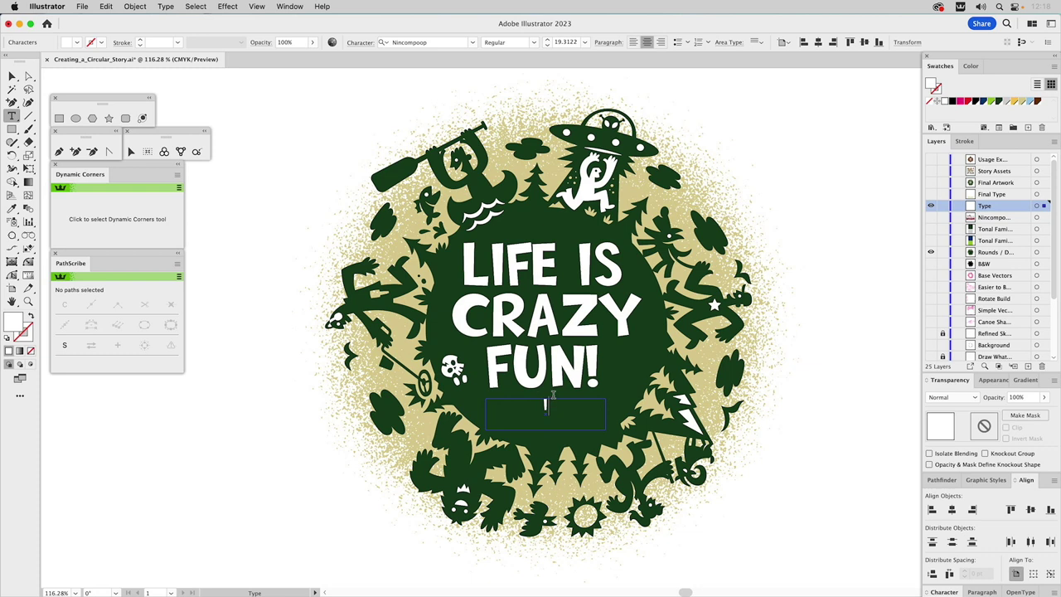
text(AC)
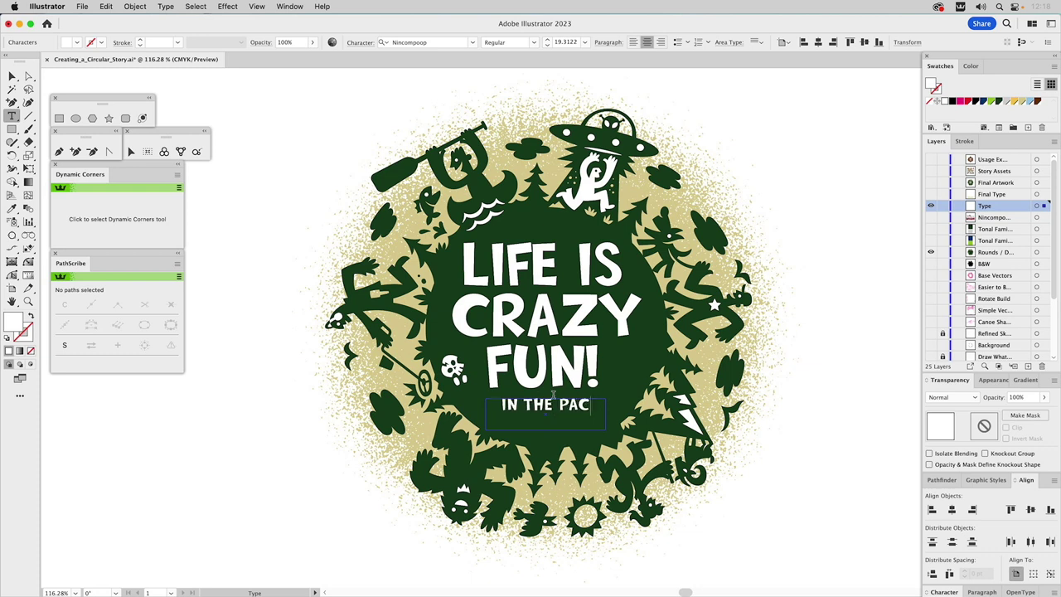
text(IFIC NORTHWEST)
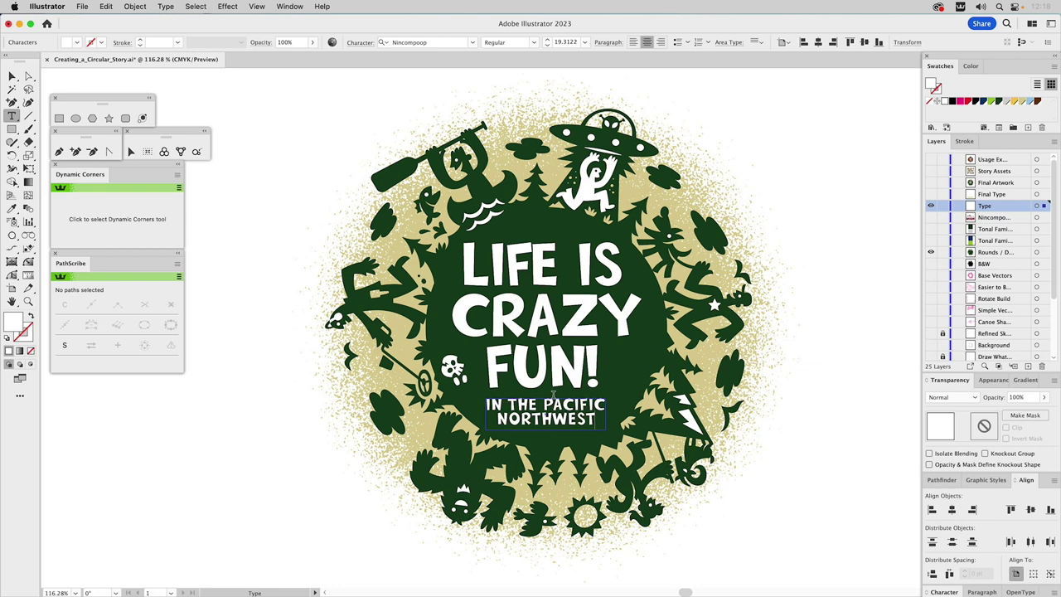
Step: Colour the IN THE PACIFIC NORTHWEST subline tan, switch screen mode, and select the headline
key(Escape)
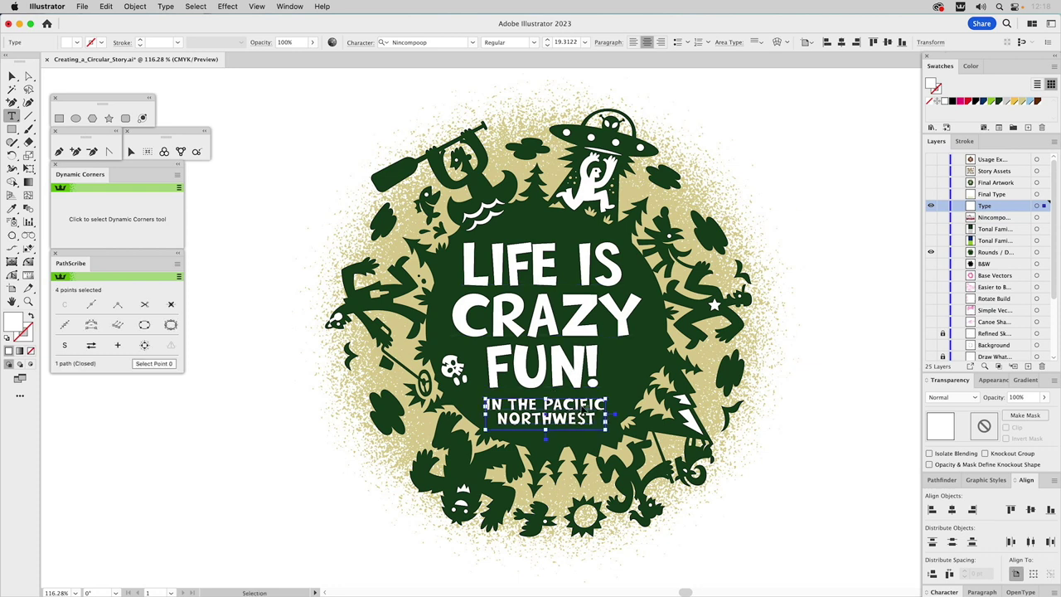
click(1024, 103)
key(super+shift+a)
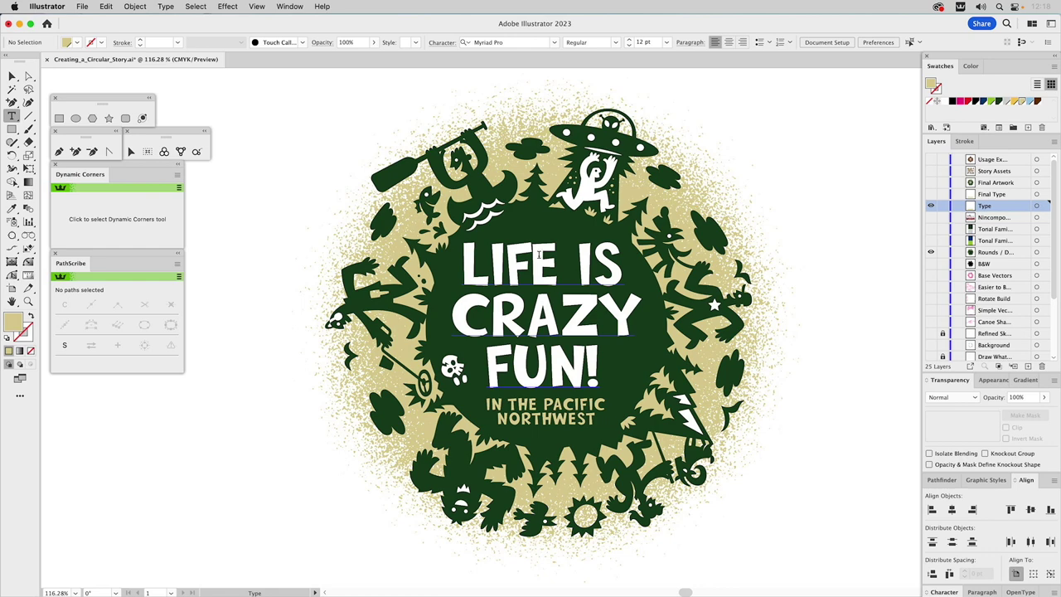
key(f)
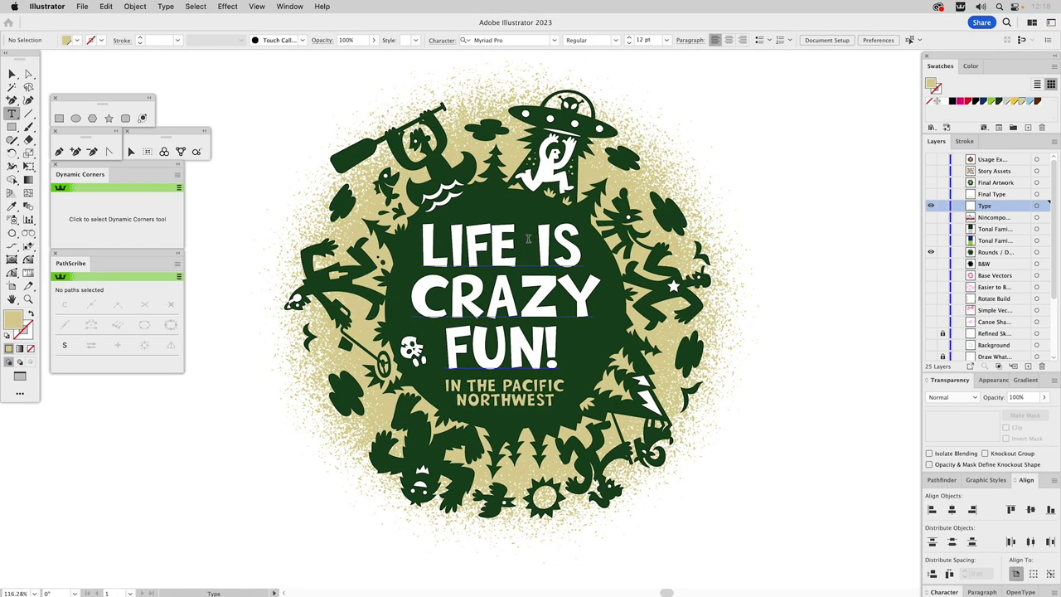
key(v)
click(549, 244)
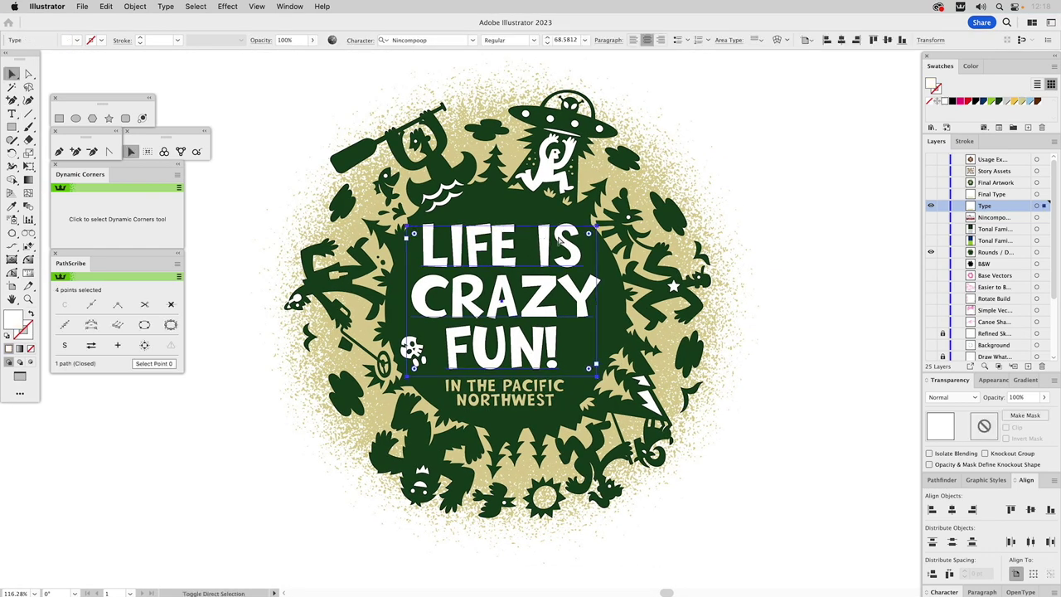
Step: Turn the LIFE IS CRAZY FUN! headline into outlines via Type > Create Outlines at 150% zoom
scroll(560, 240, up, 1)
click(846, 156)
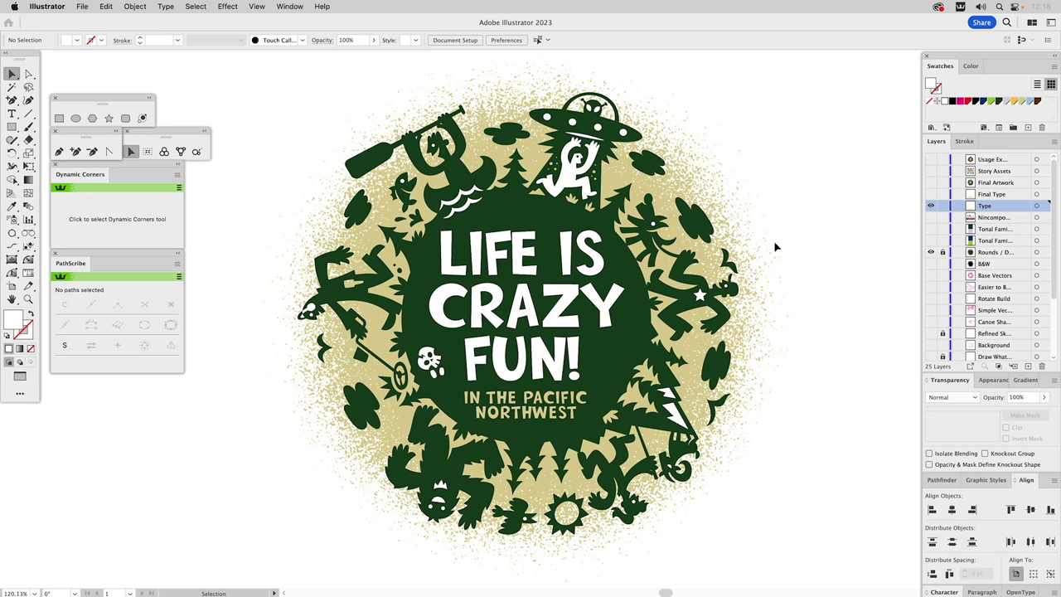
click(570, 253)
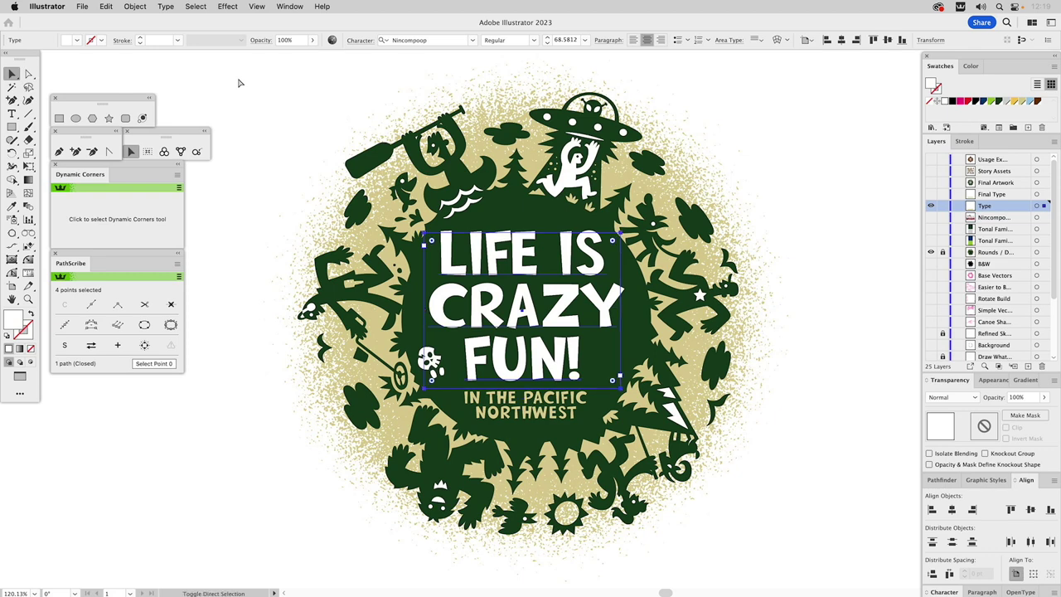
key(super+equal)
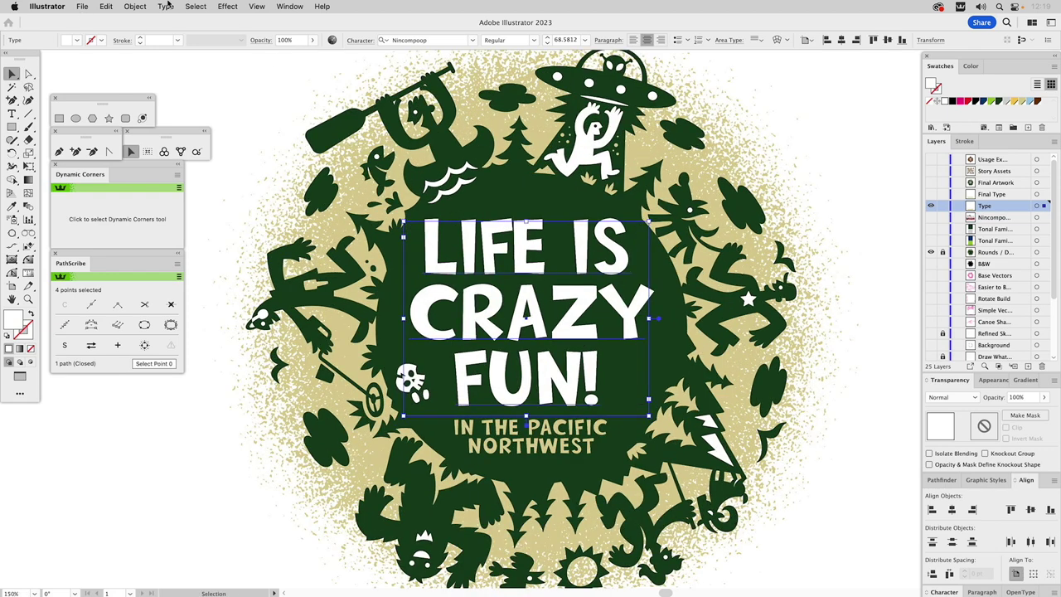
click(166, 6)
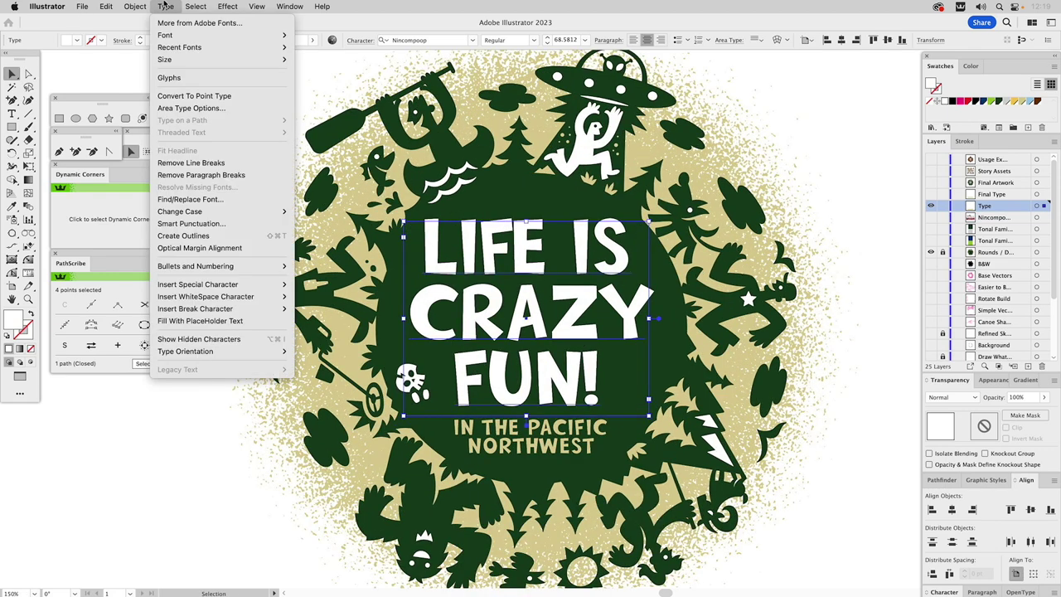
click(188, 236)
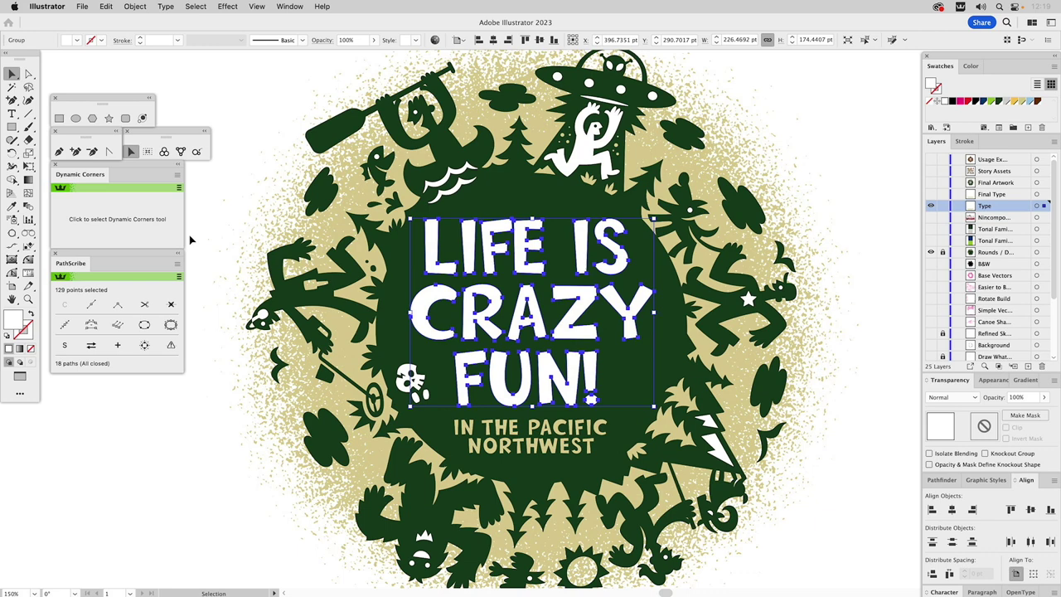
click(196, 83)
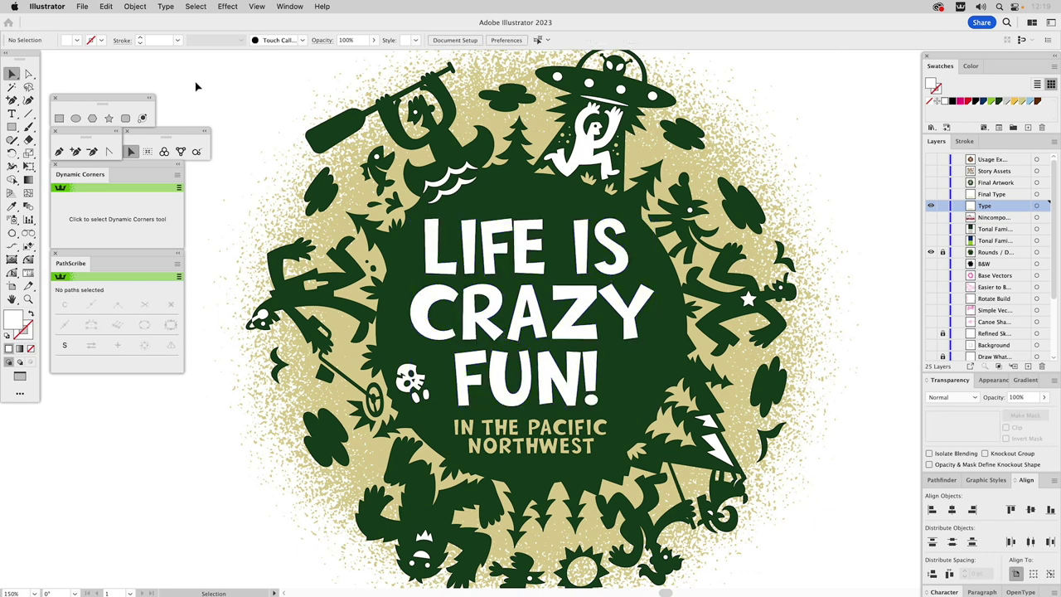
Step: Inside the headline group, shorten the I, tilt the F and pull the E closer in LIFE
double_click(433, 246)
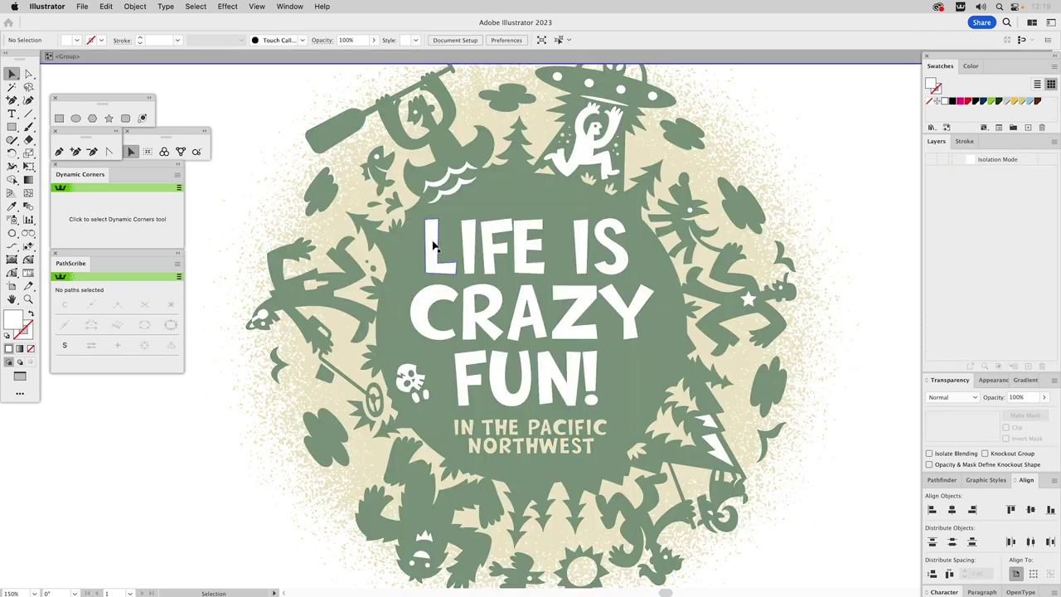
drag(530, 231, 539, 232)
click(494, 238)
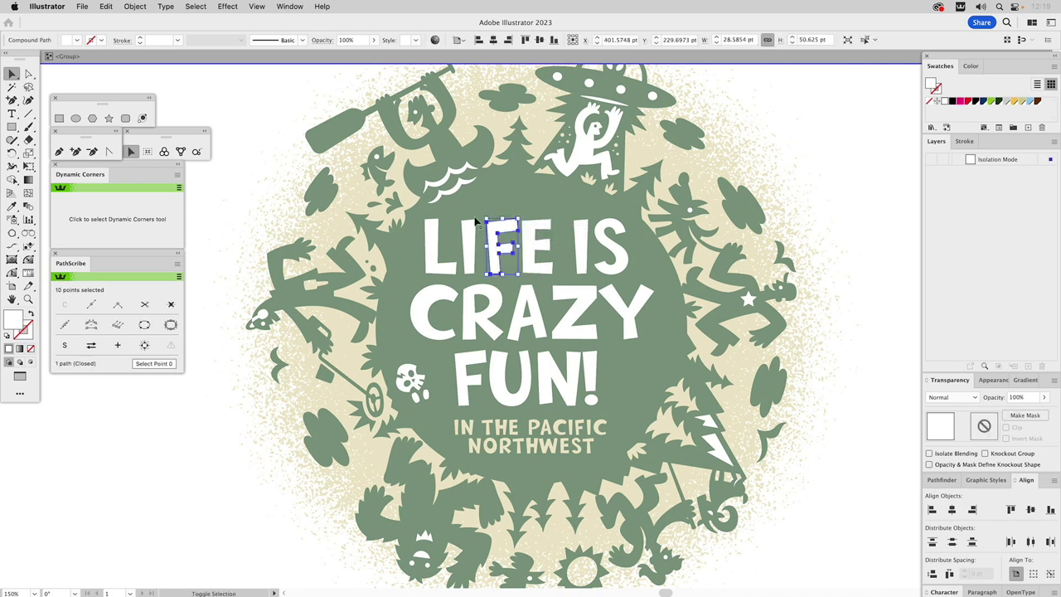
click(439, 226)
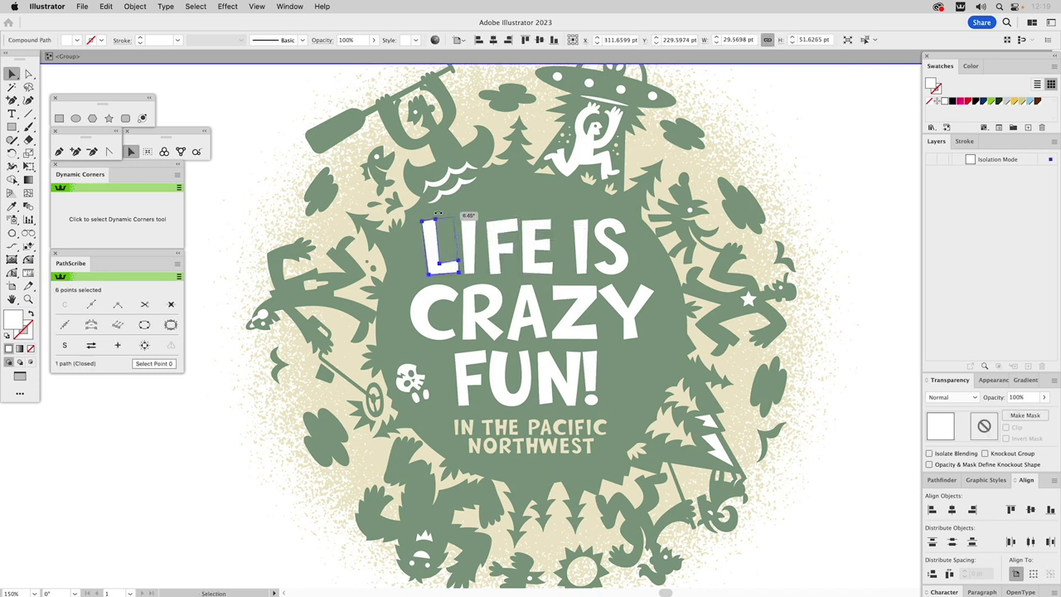
click(468, 225)
drag(470, 218, 420, 215)
click(435, 244)
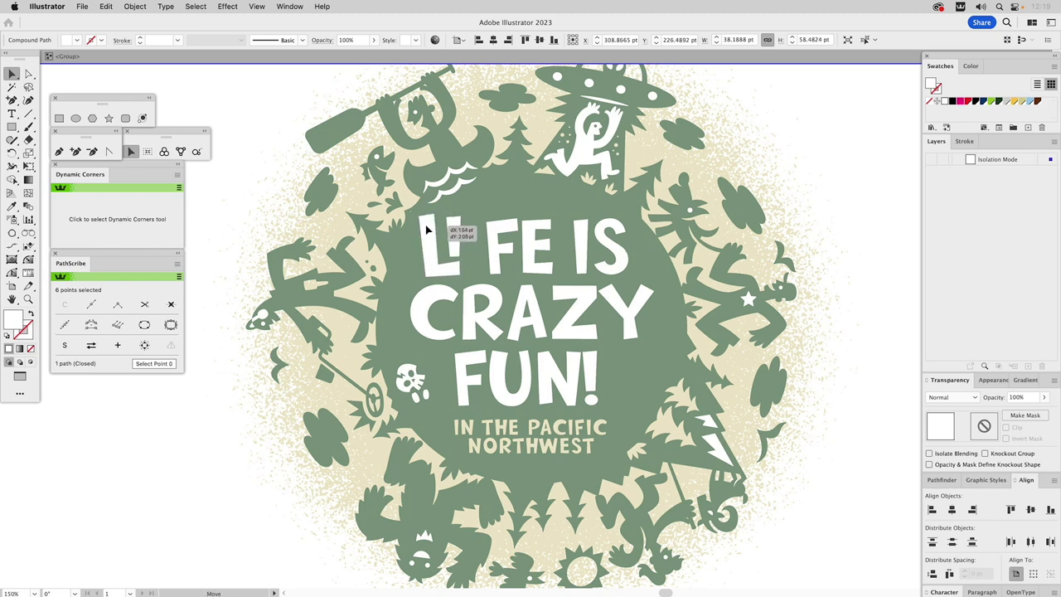
click(495, 235)
drag(507, 213, 455, 215)
click(454, 241)
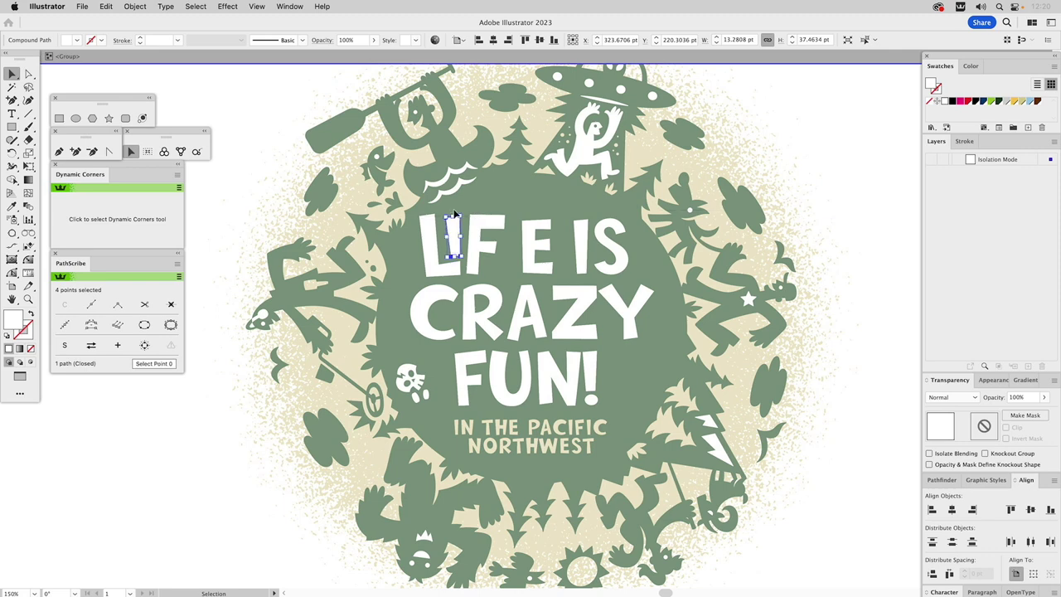
click(537, 234)
drag(537, 235, 517, 233)
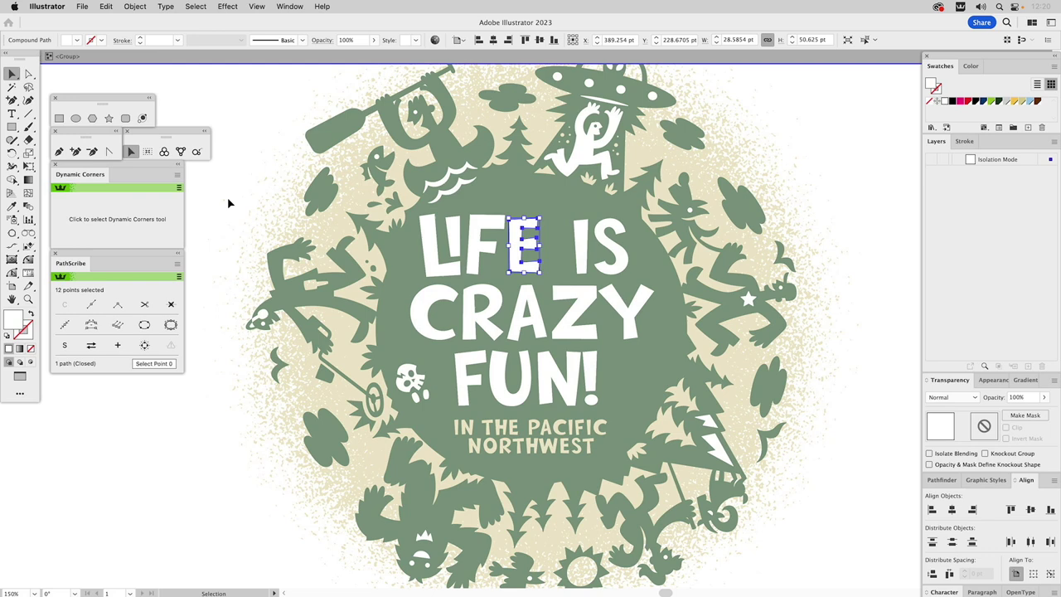
click(229, 202)
Step: Tilt the S of IS and shift it left toward the I, then exit the group
click(580, 237)
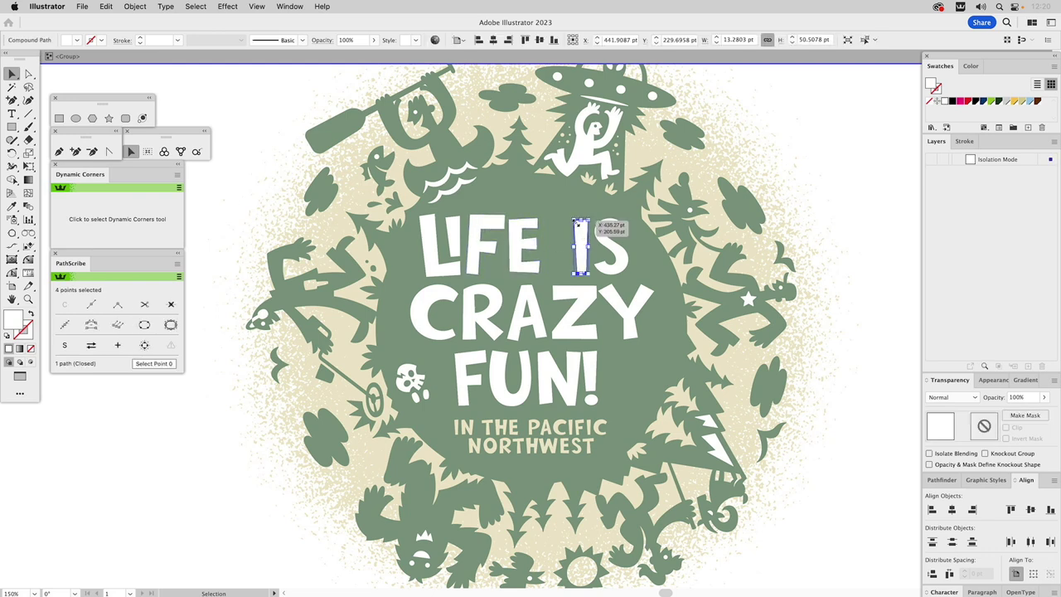
click(611, 240)
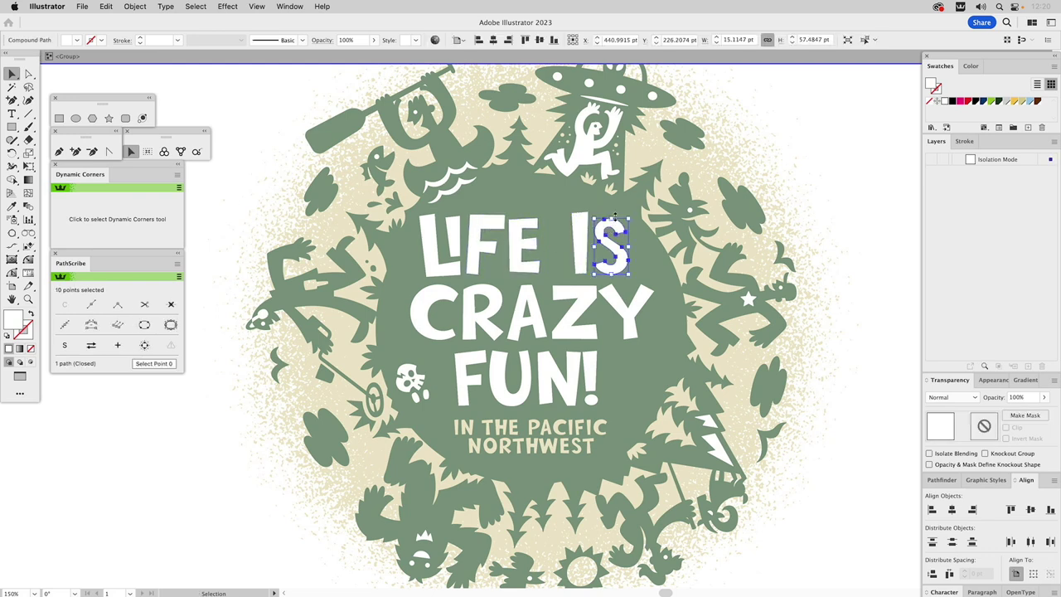
drag(615, 215, 617, 231)
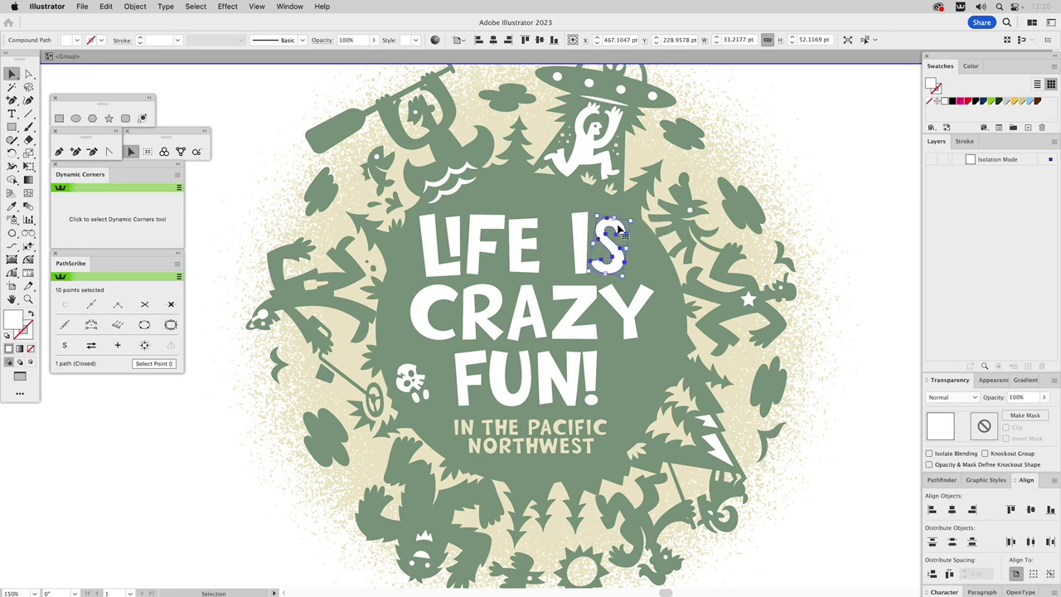
drag(584, 230, 578, 230)
shift+click(577, 230)
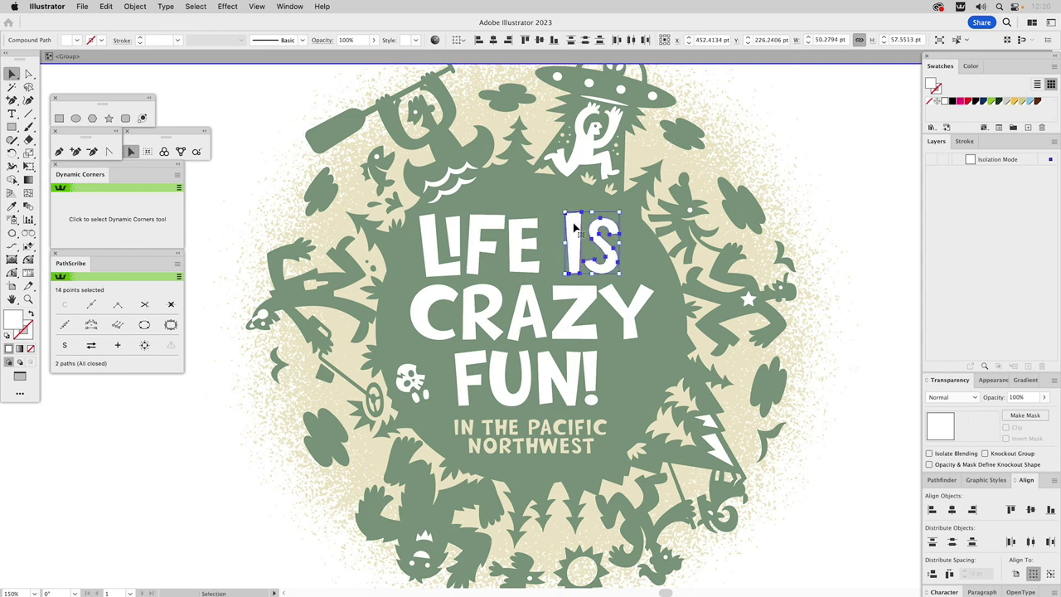
click(242, 176)
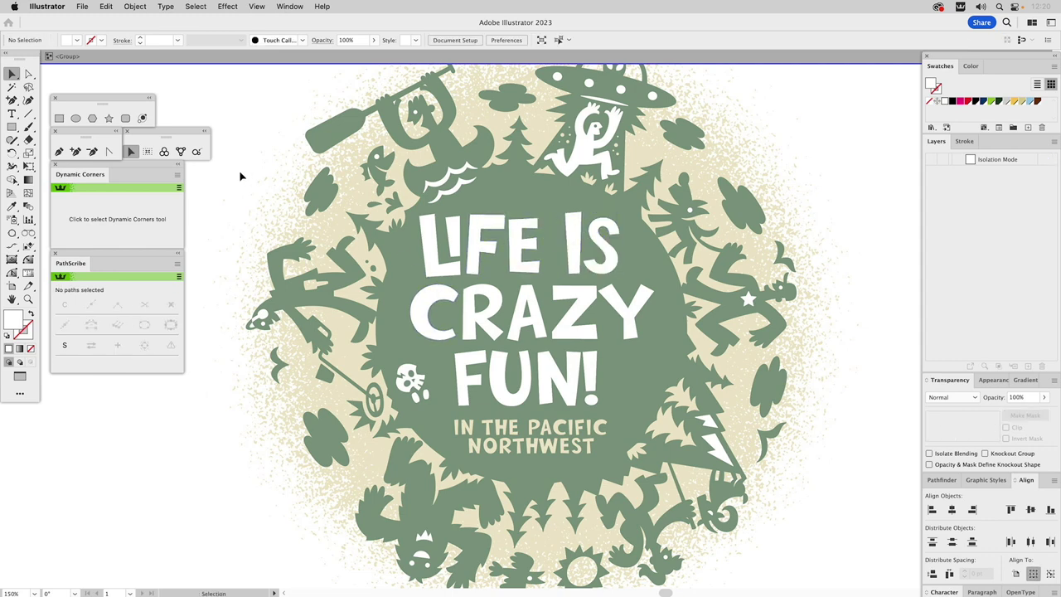
double_click(238, 118)
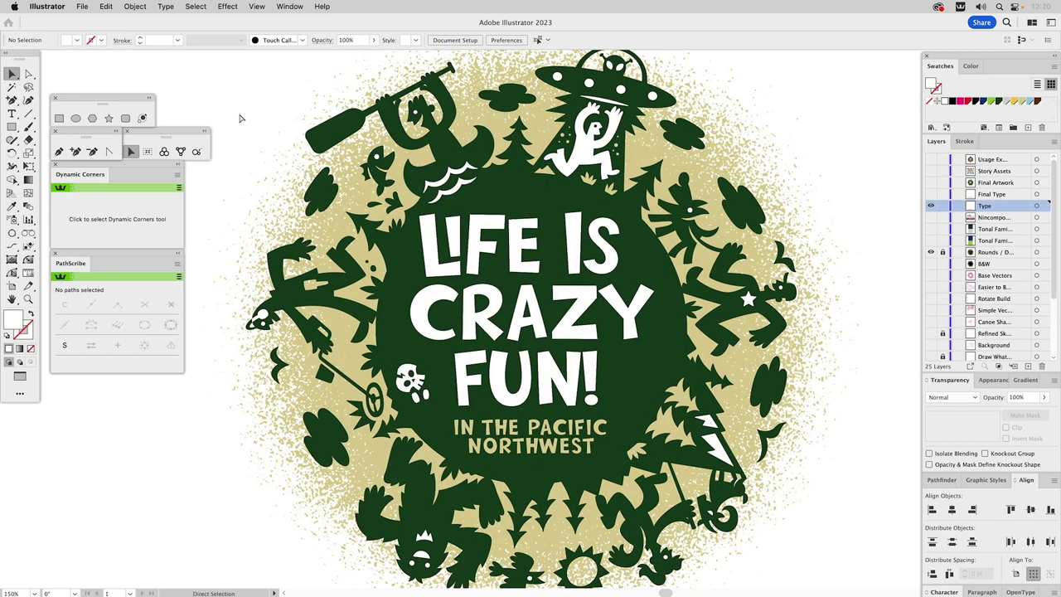
Step: Zoom out and swap the working Type layer for the Final Type lettering
scroll(386, 166, down, 2)
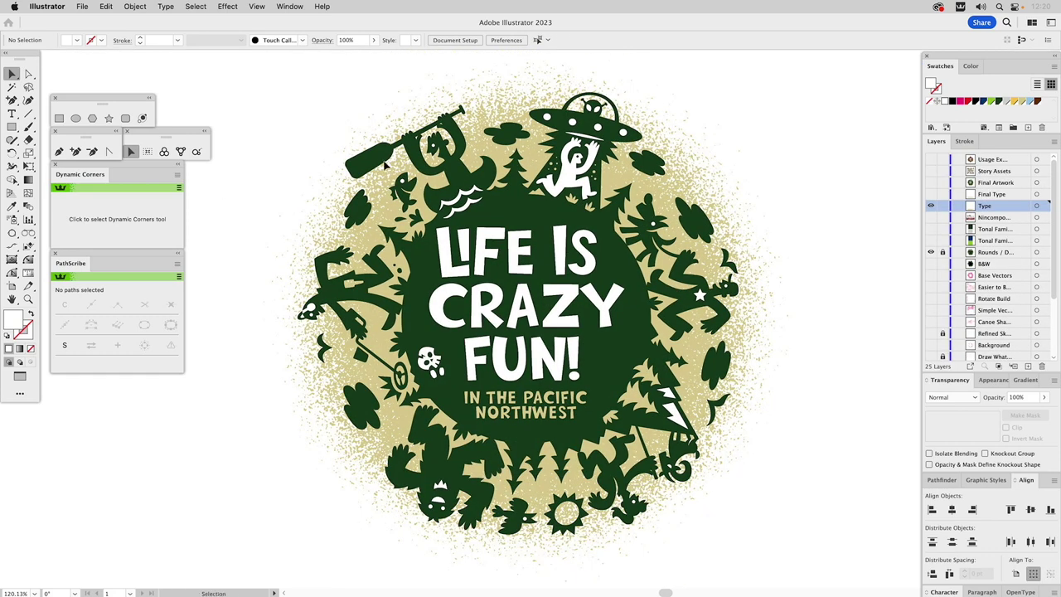
click(931, 206)
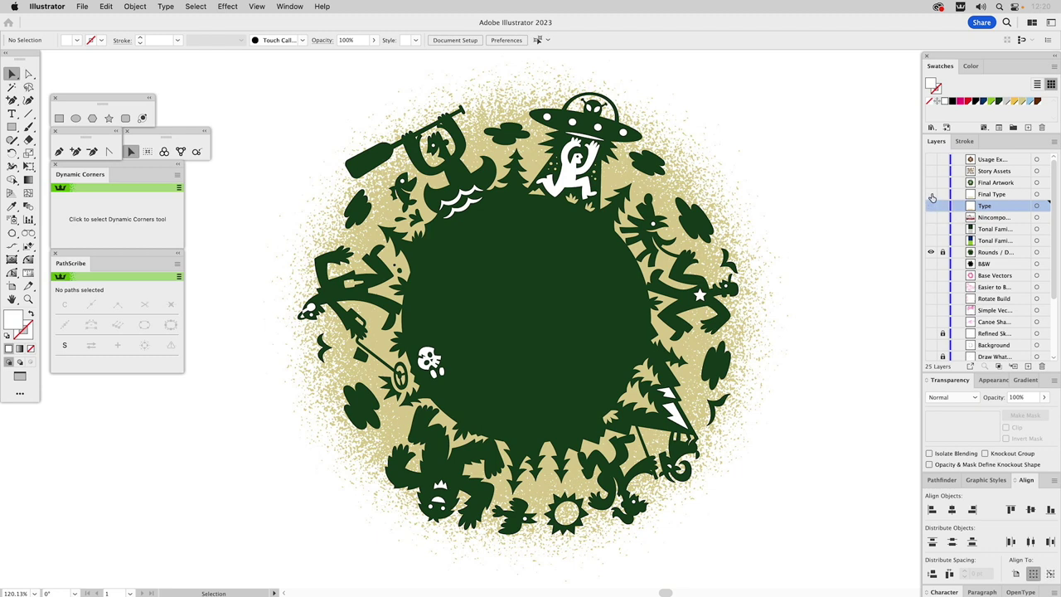
click(931, 196)
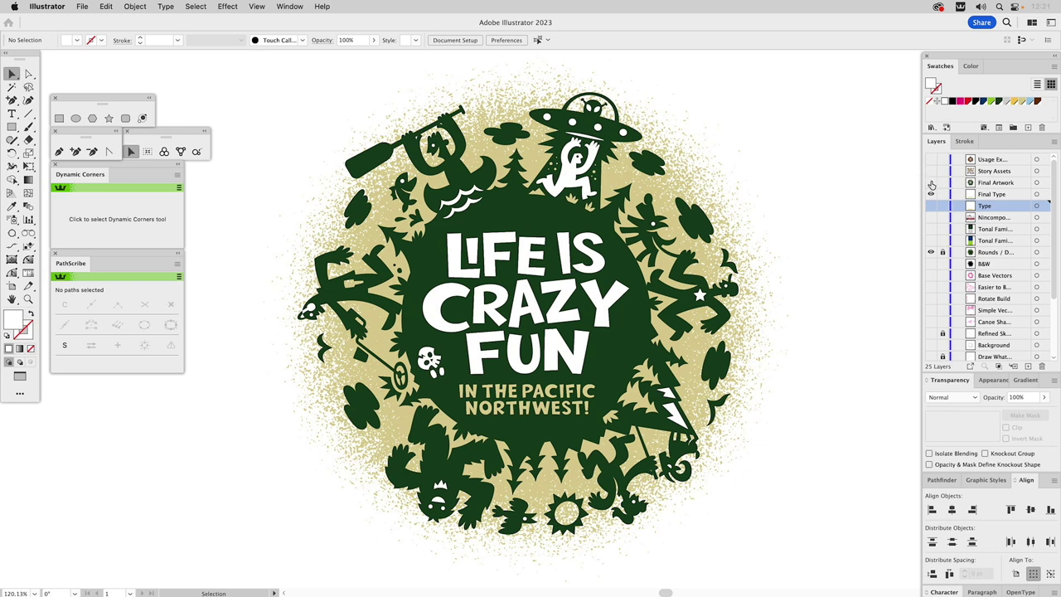
Step: Toggle the Final Artwork layer repeatedly to compare the added bird and fish details
click(931, 183)
click(932, 184)
click(931, 183)
click(931, 184)
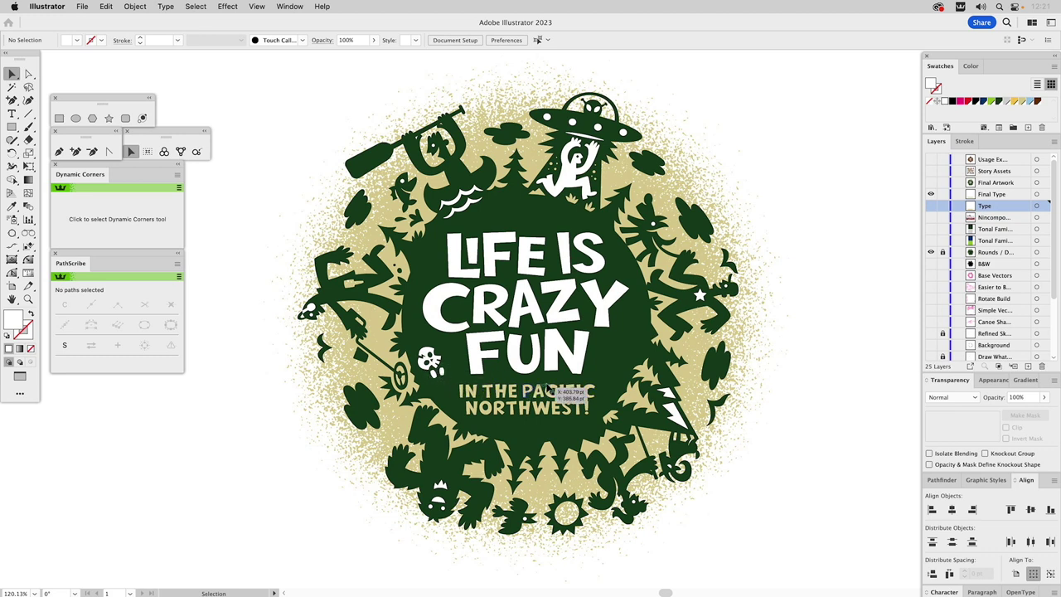
click(930, 182)
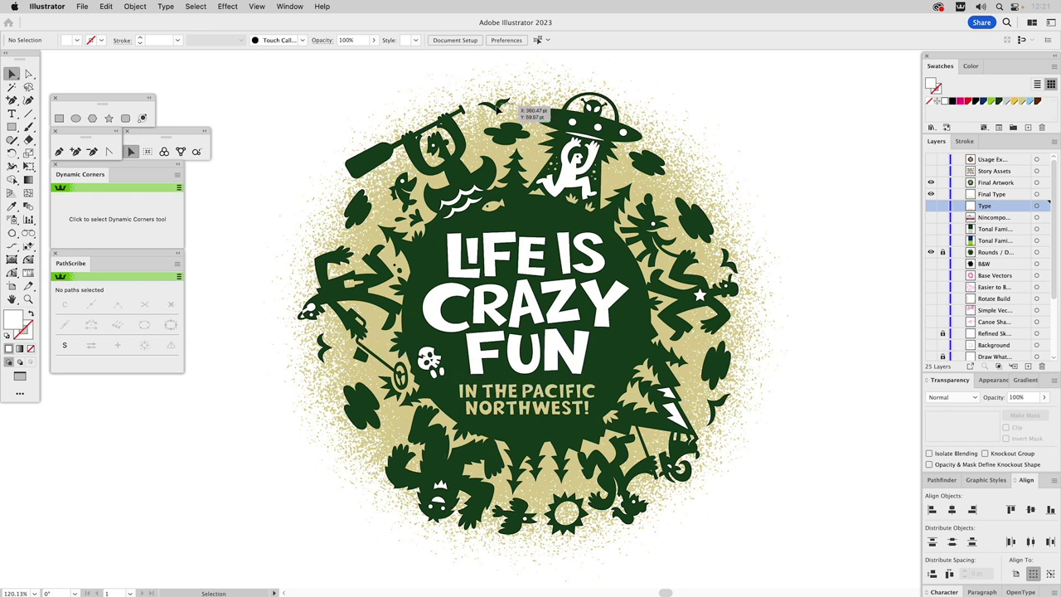
click(932, 183)
click(931, 184)
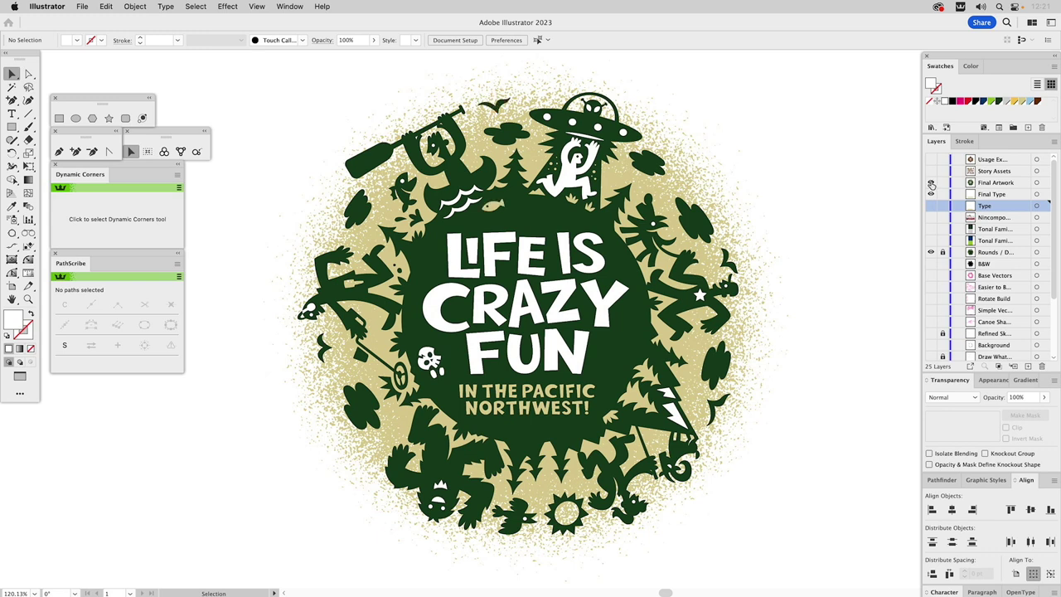
Step: Hide the Final Type and rounds layers and make Final Artwork the active layer
click(931, 194)
click(931, 251)
click(994, 184)
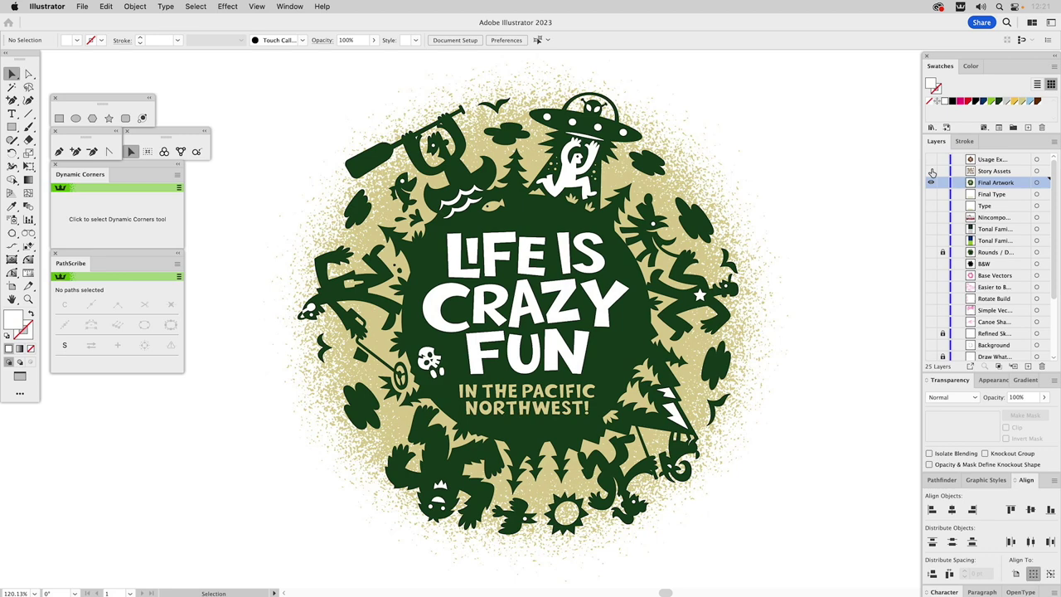
Step: Show Story Assets, then reveal and target the Usage Examples layer with the Doggy Day Parade ring
alt+click(931, 170)
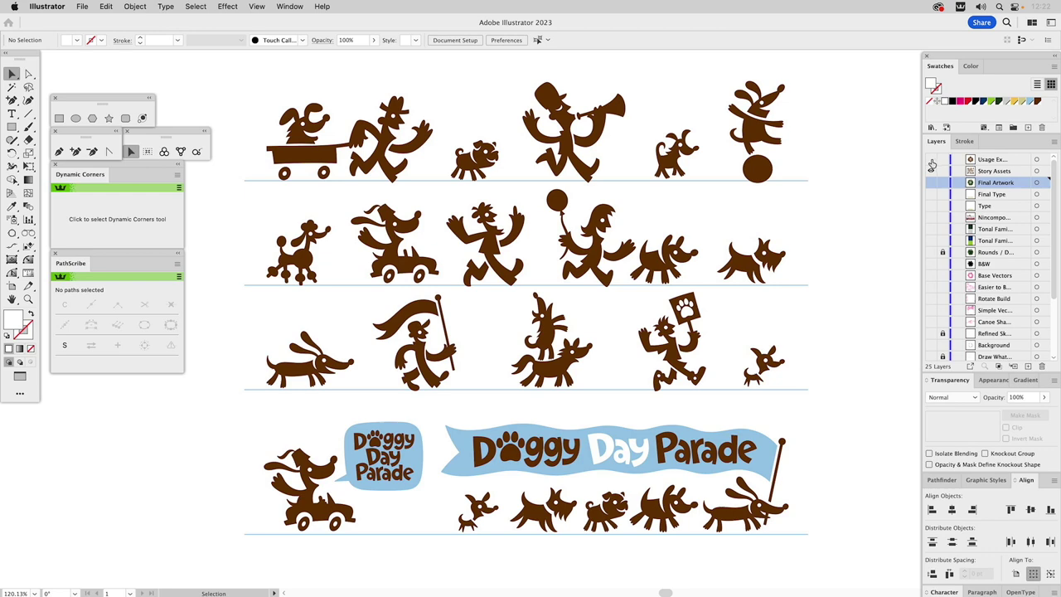
click(931, 159)
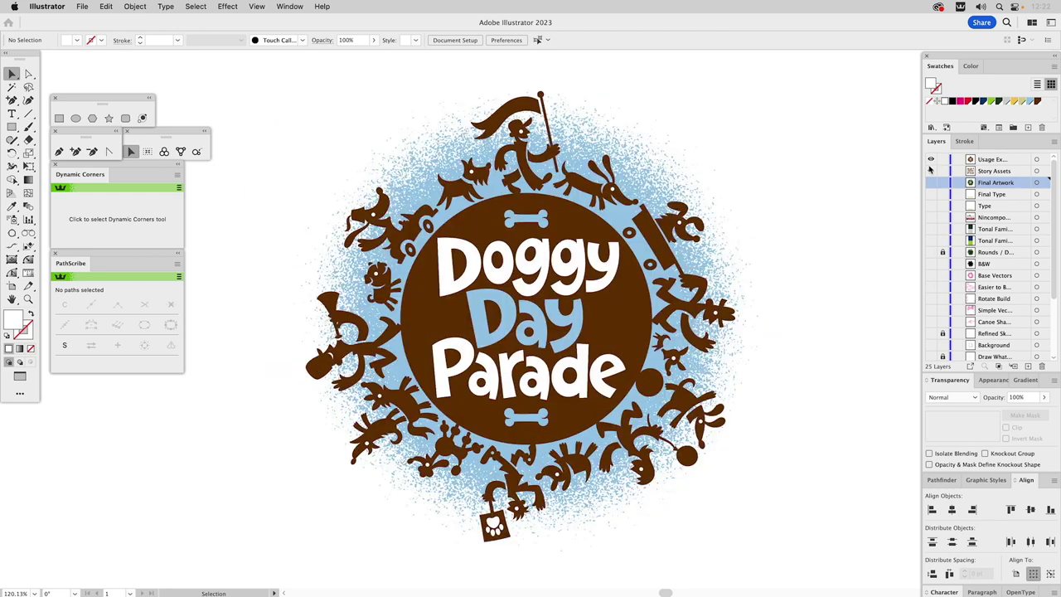
click(987, 159)
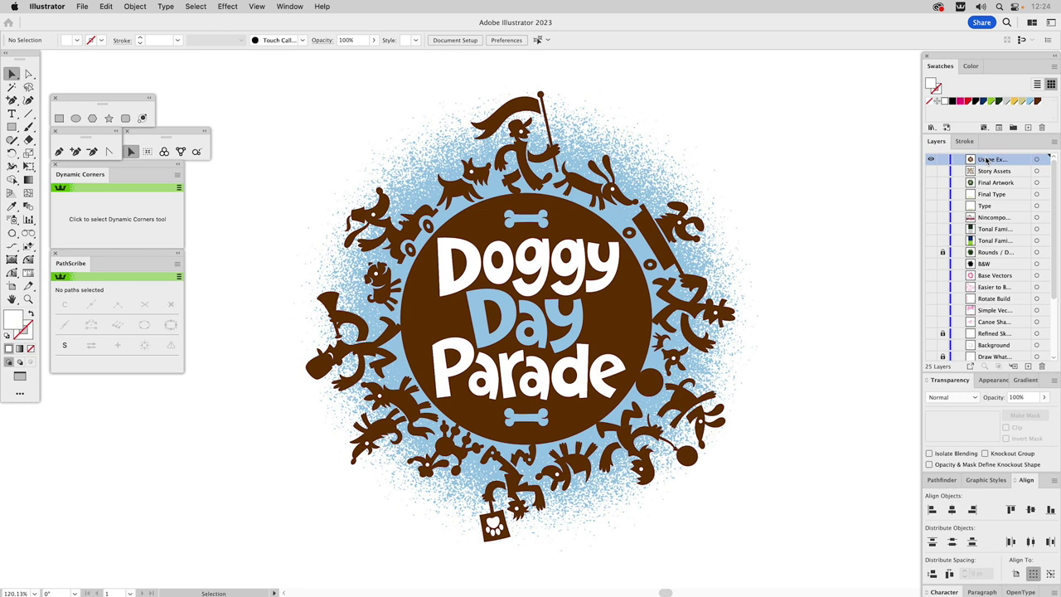
key(super)
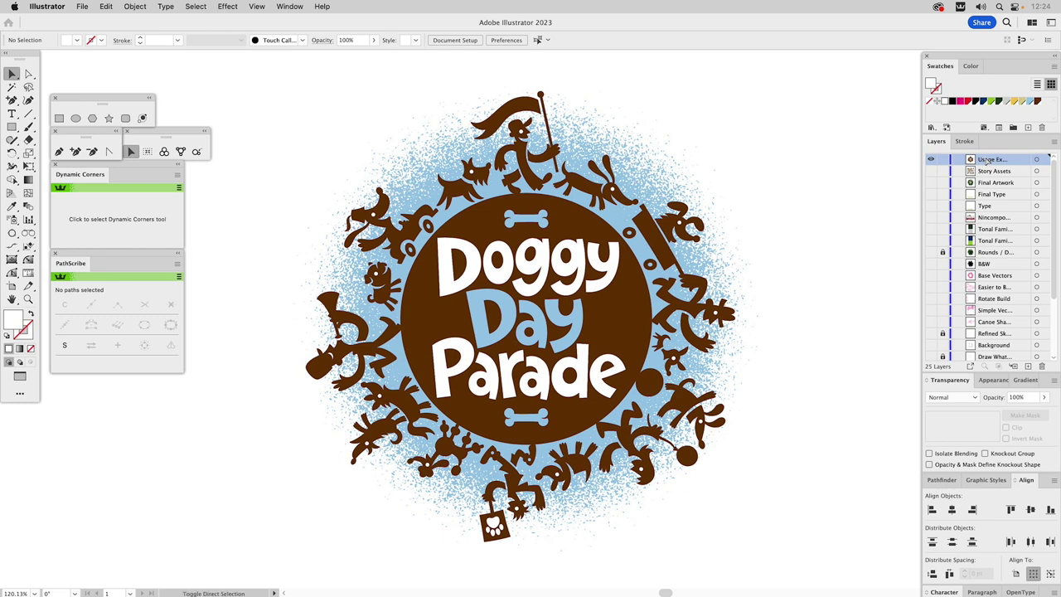